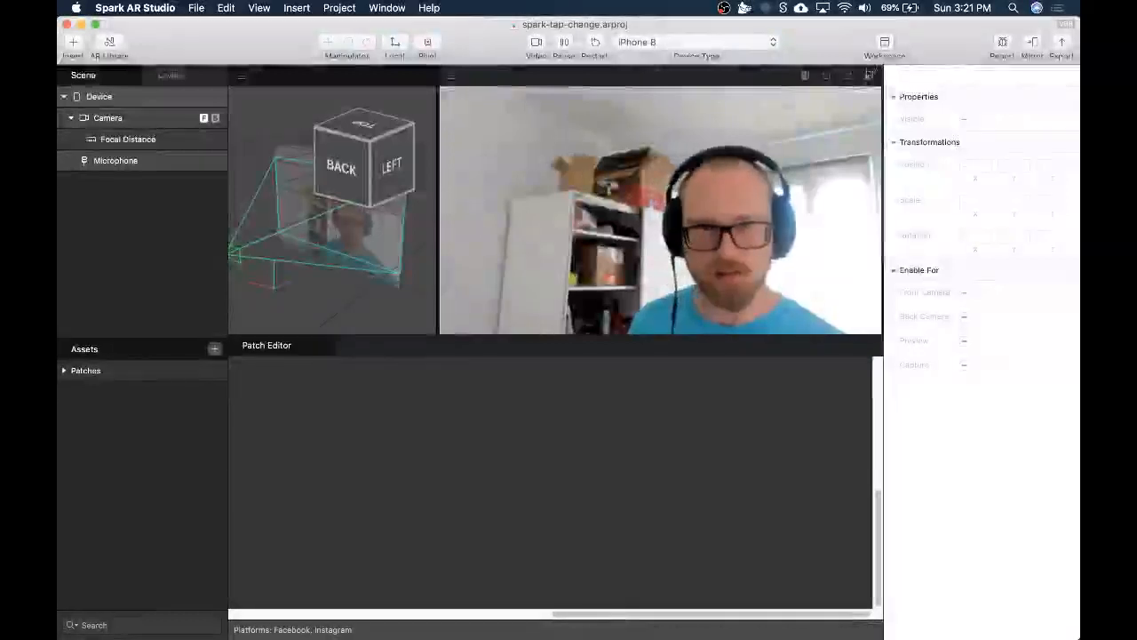
# Check the simulator's options for the touch simulation setting.
pyautogui.rightClick(446, 75)
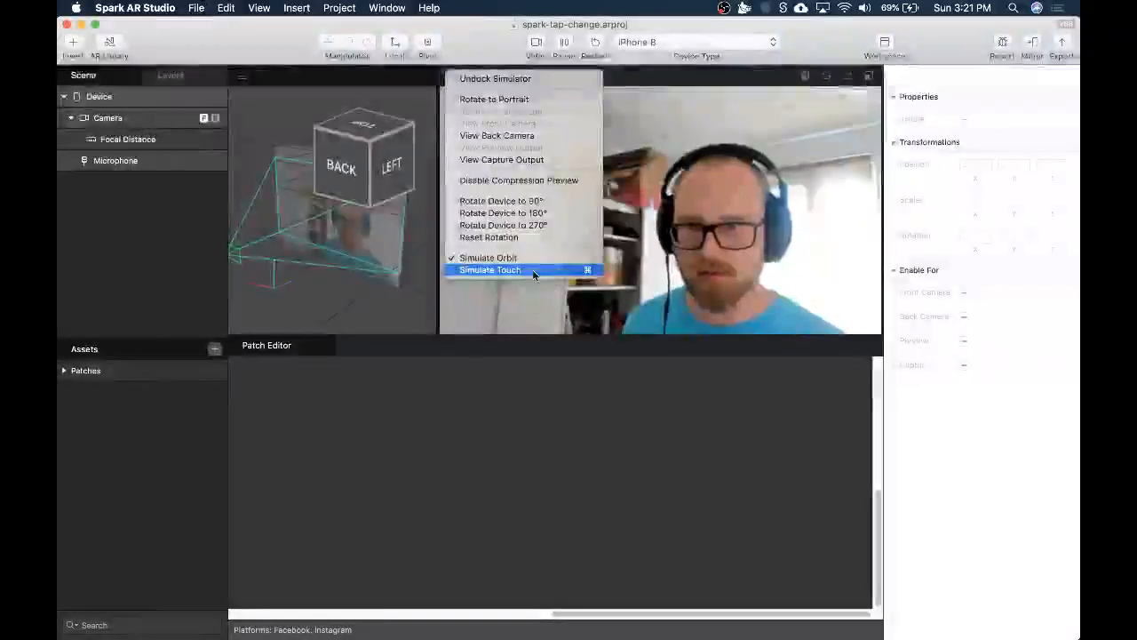
pyautogui.click(686, 236)
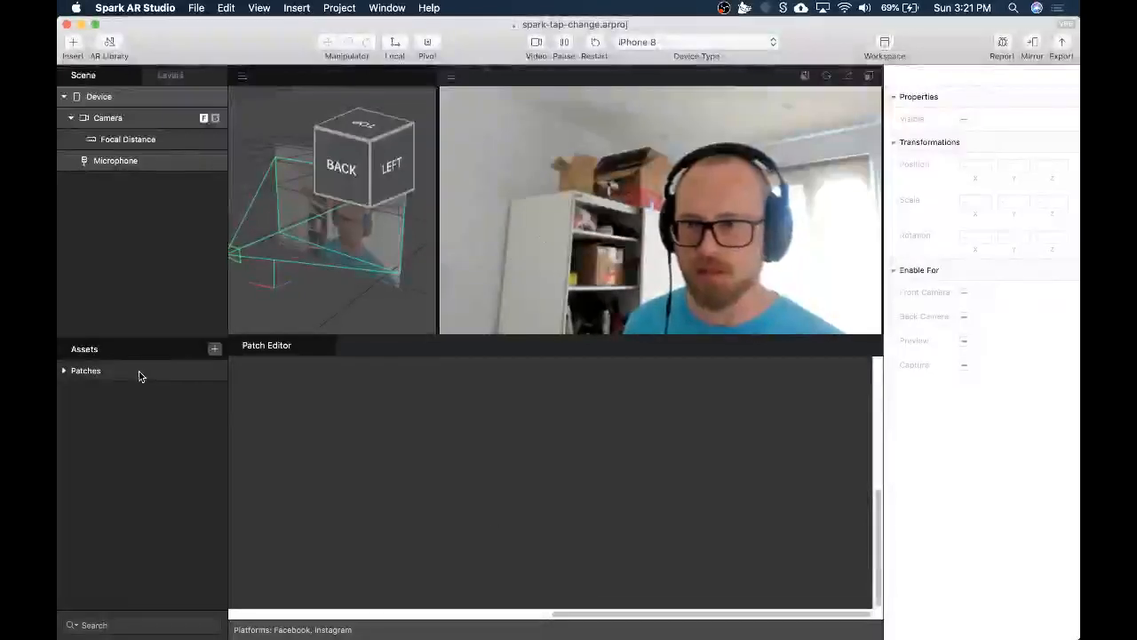
# Add a Screen Tap patch to the patch graph and position it with free space beside it for more patches.
pyautogui.rightClick(360, 412)
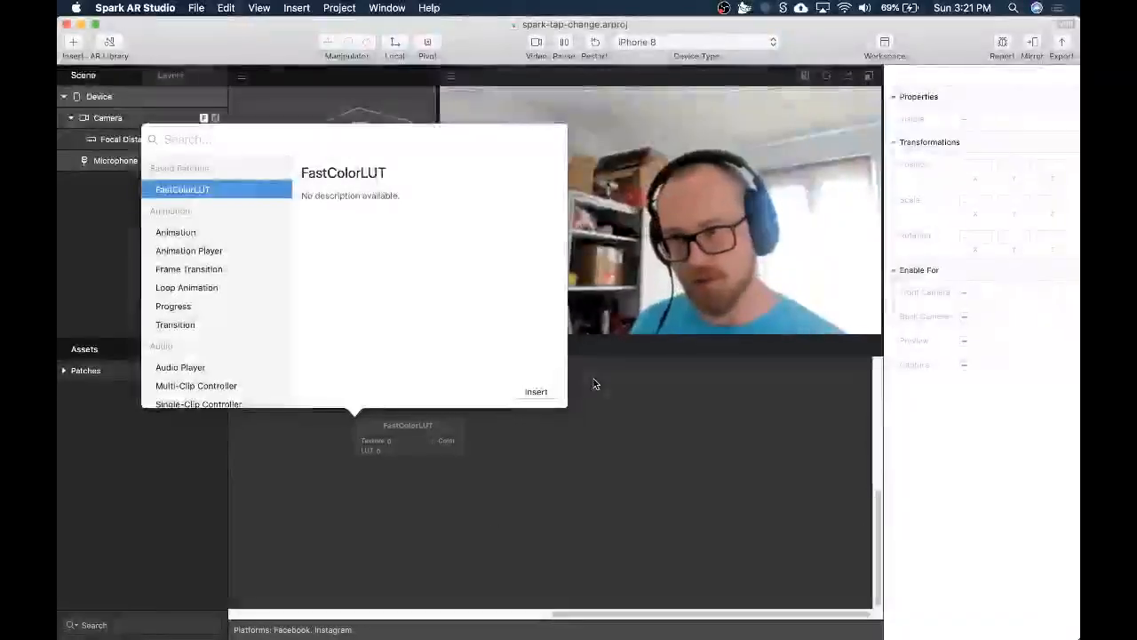
pyautogui.write('tap')
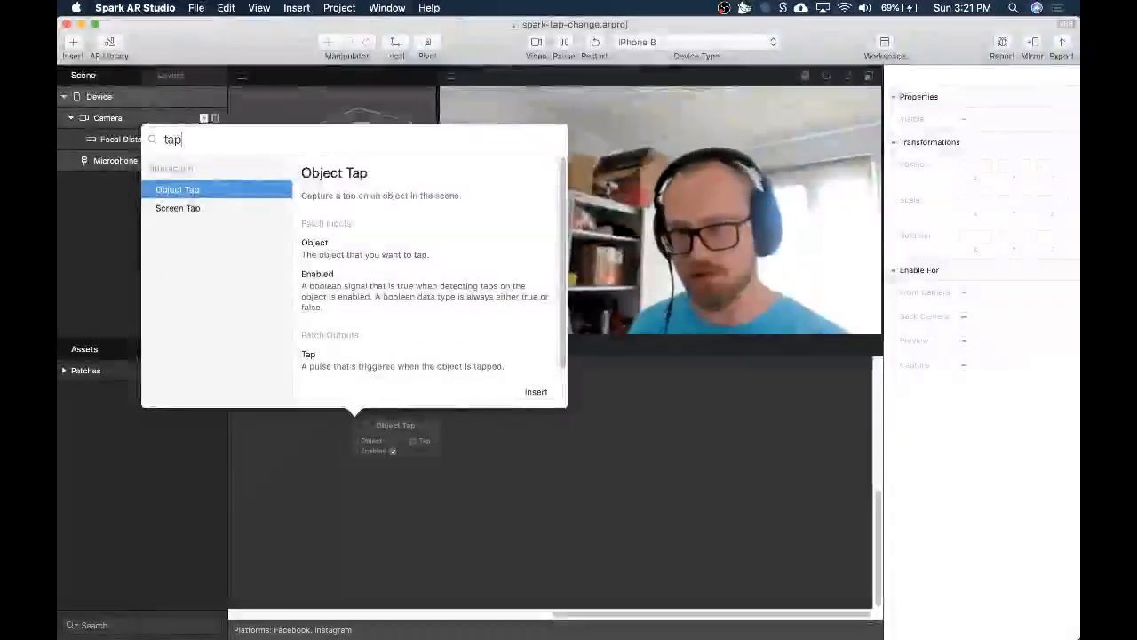
pyautogui.press('Down')
pyautogui.press('Up')
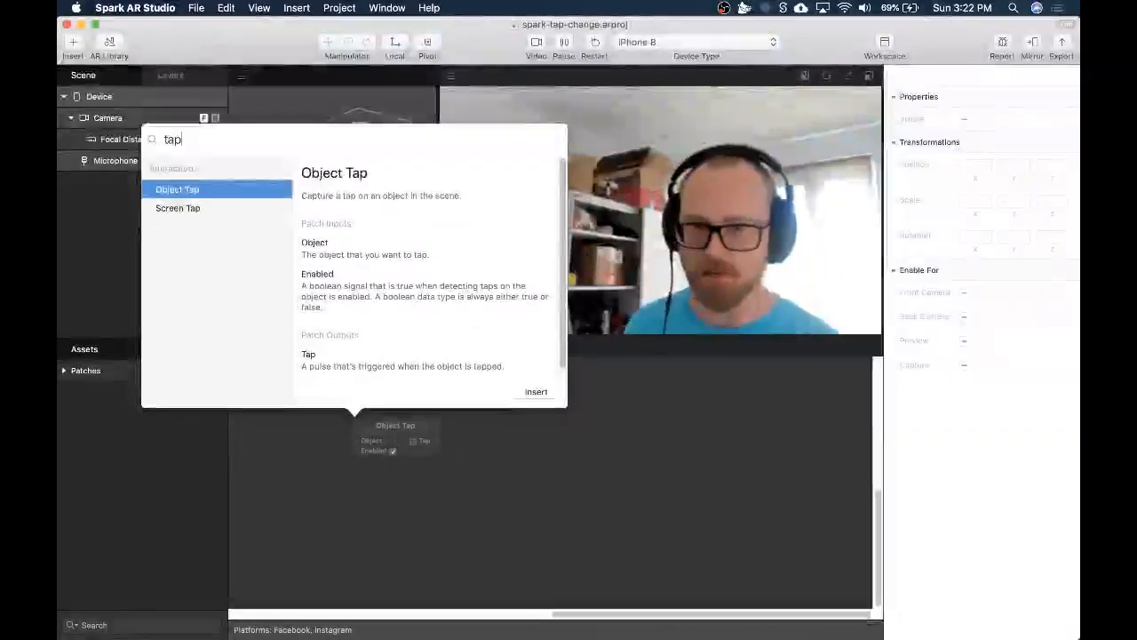
pyautogui.press('Down')
pyautogui.press('Return')
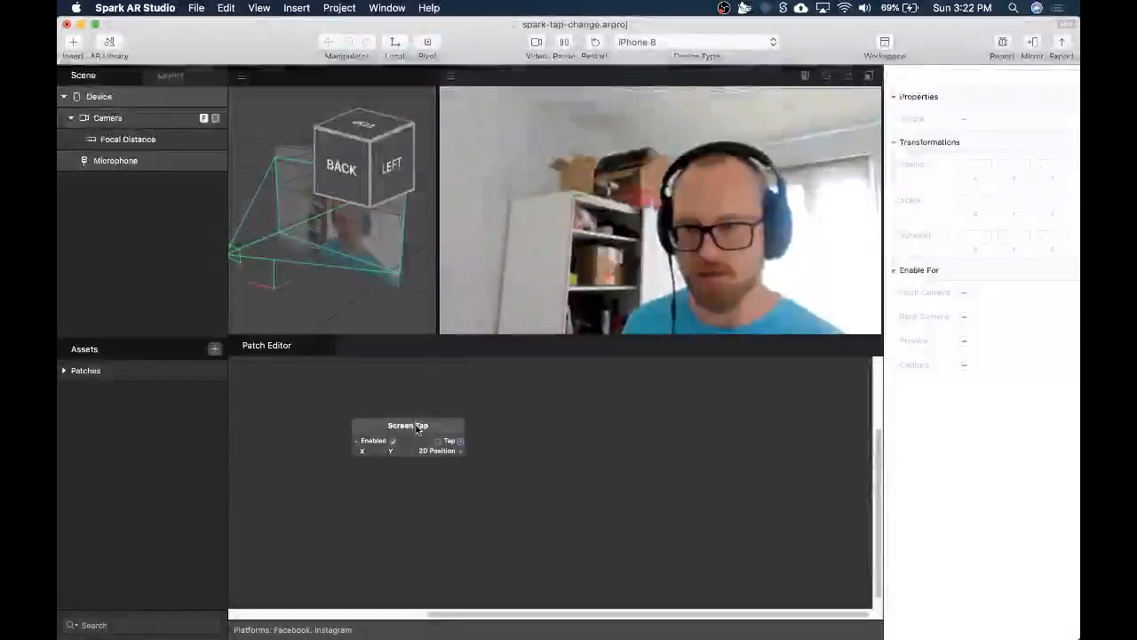
pyautogui.moveTo(417, 429); pyautogui.dragTo(402, 420)
pyautogui.hscroll(2, 395, 418)
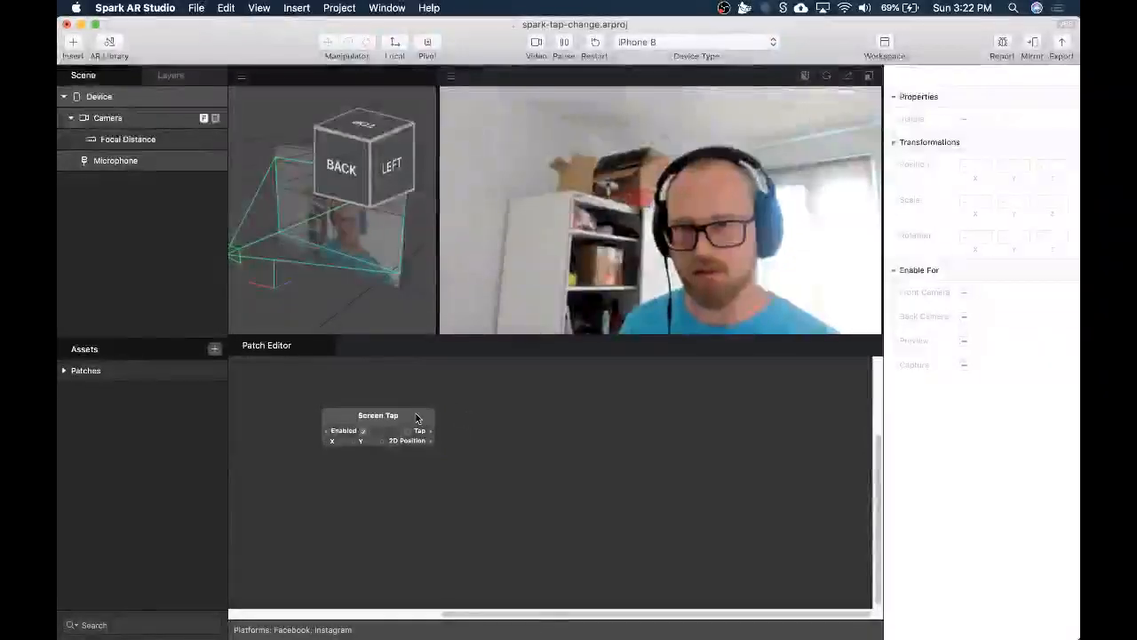
pyautogui.moveTo(416, 417); pyautogui.dragTo(385, 414)
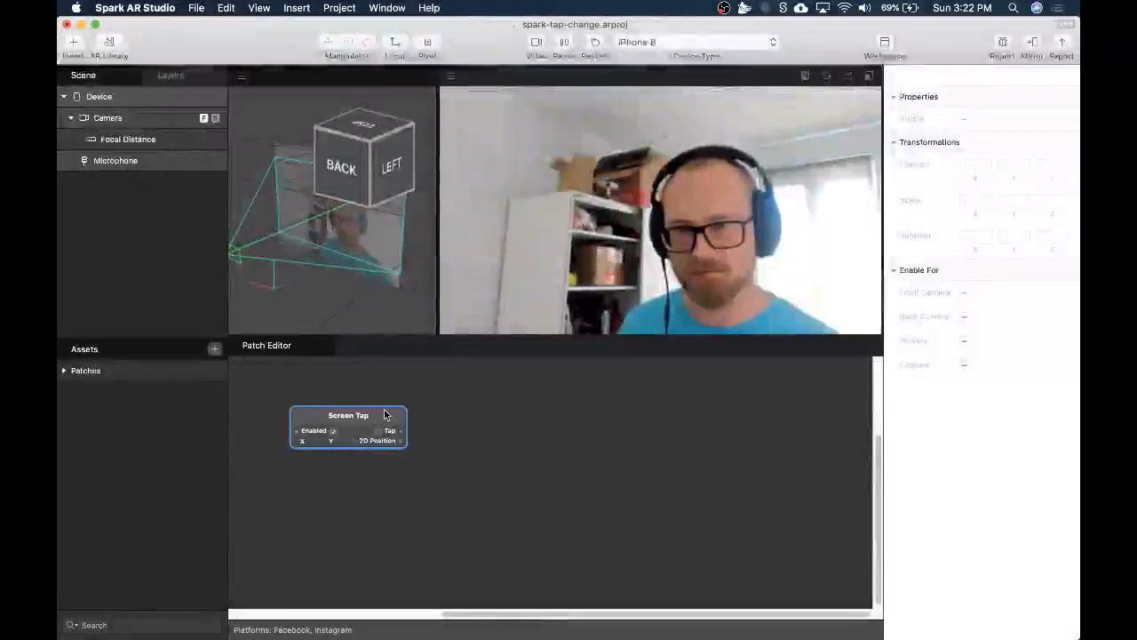
# Add a Counter patch beside Screen Tap and connect the Tap output to its Increase input.
pyautogui.rightClick(500, 434)
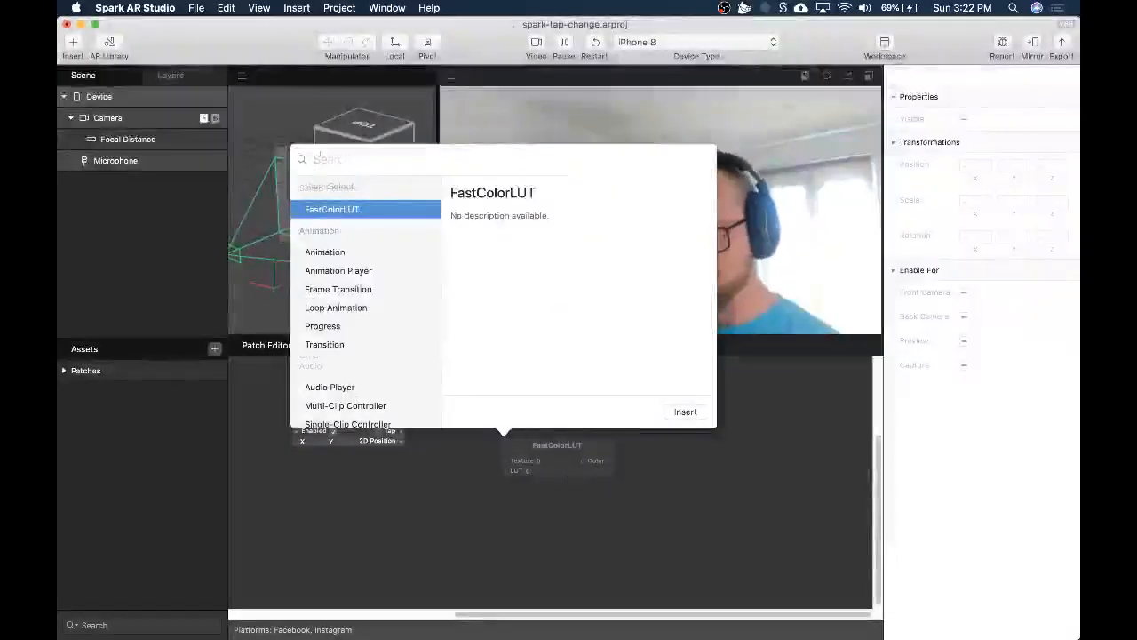
pyautogui.write('count')
pyautogui.press('Return')
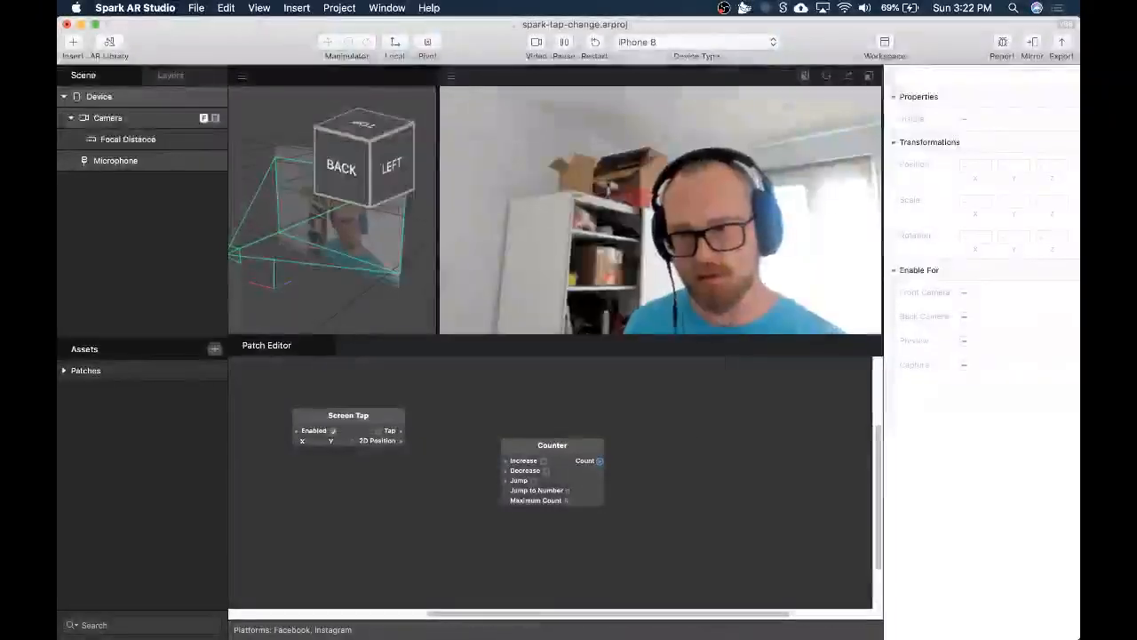
pyautogui.moveTo(552, 445); pyautogui.dragTo(513, 424)
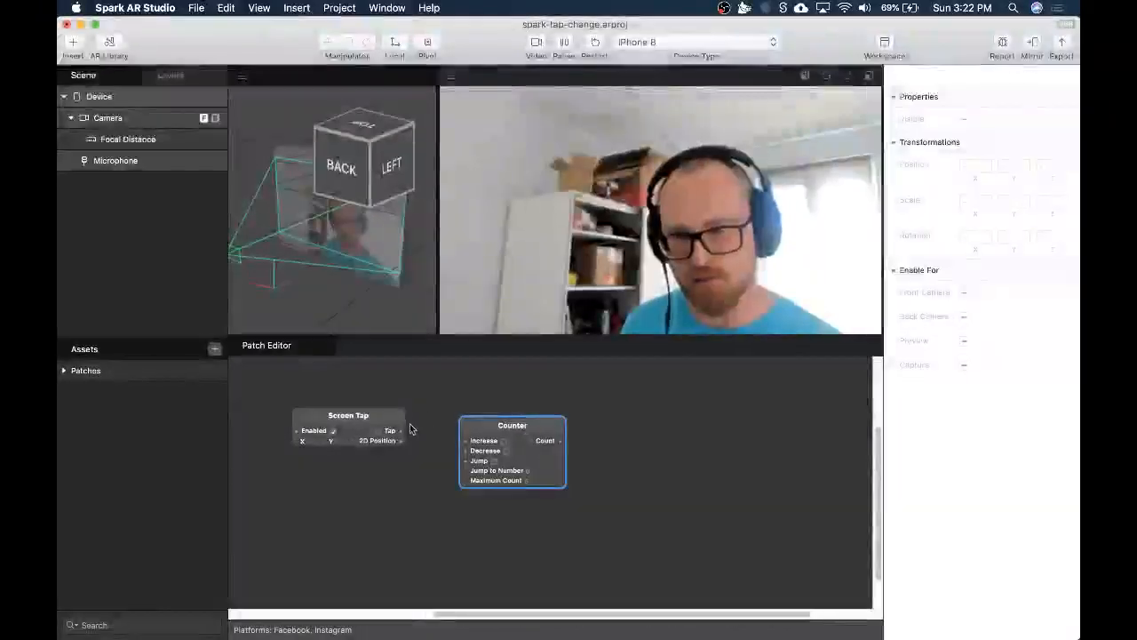
pyautogui.moveTo(401, 432); pyautogui.dragTo(465, 440)
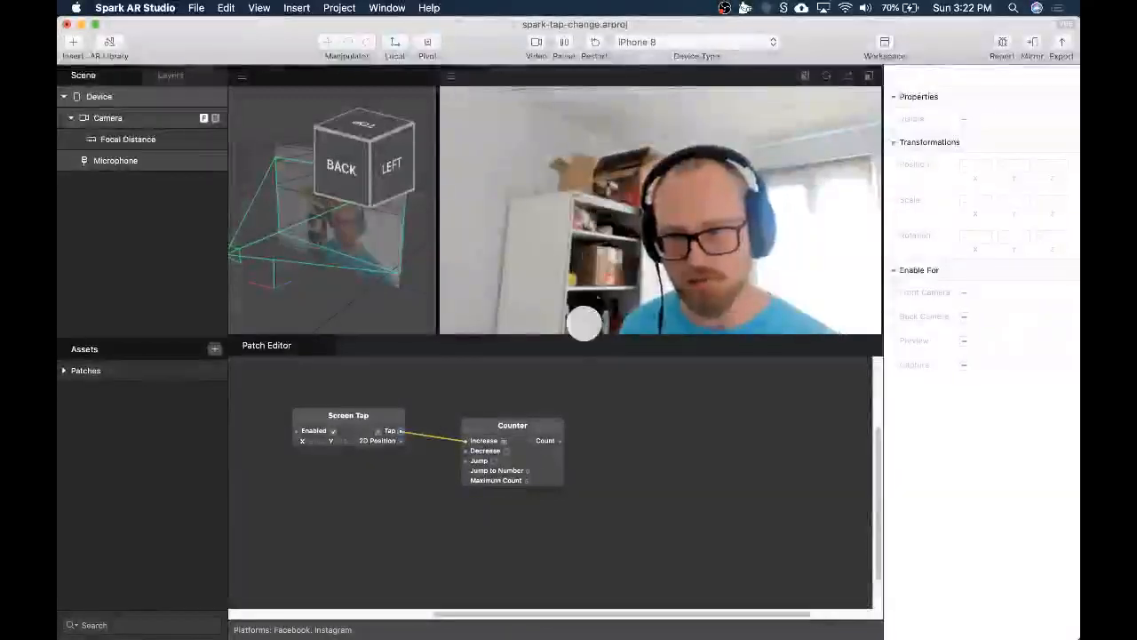
# Simulate several screen taps on the camera preview to test the signal reaching the Counter patch.
pyautogui.scroll(3, 545, 449)
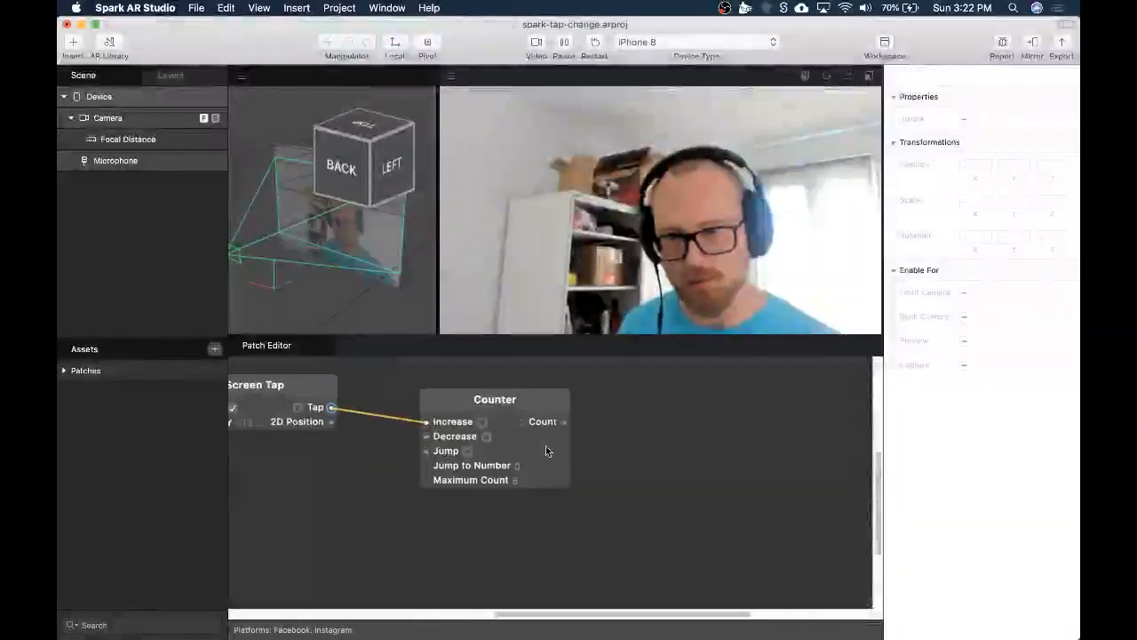
pyautogui.click(563, 204)
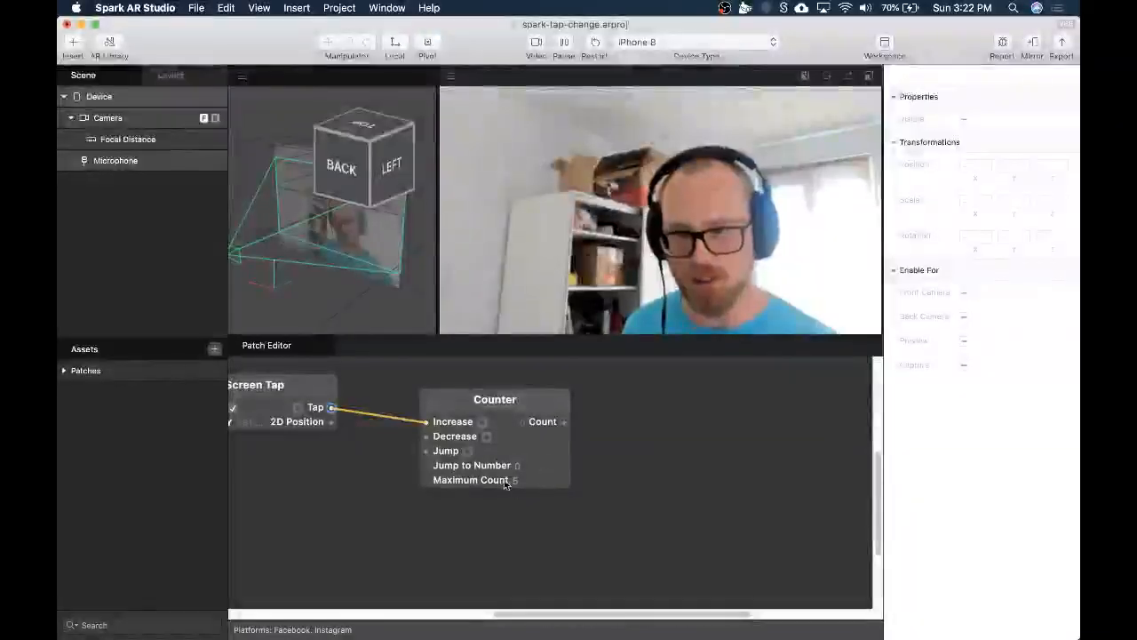
pyautogui.click(627, 251)
pyautogui.click(636, 238)
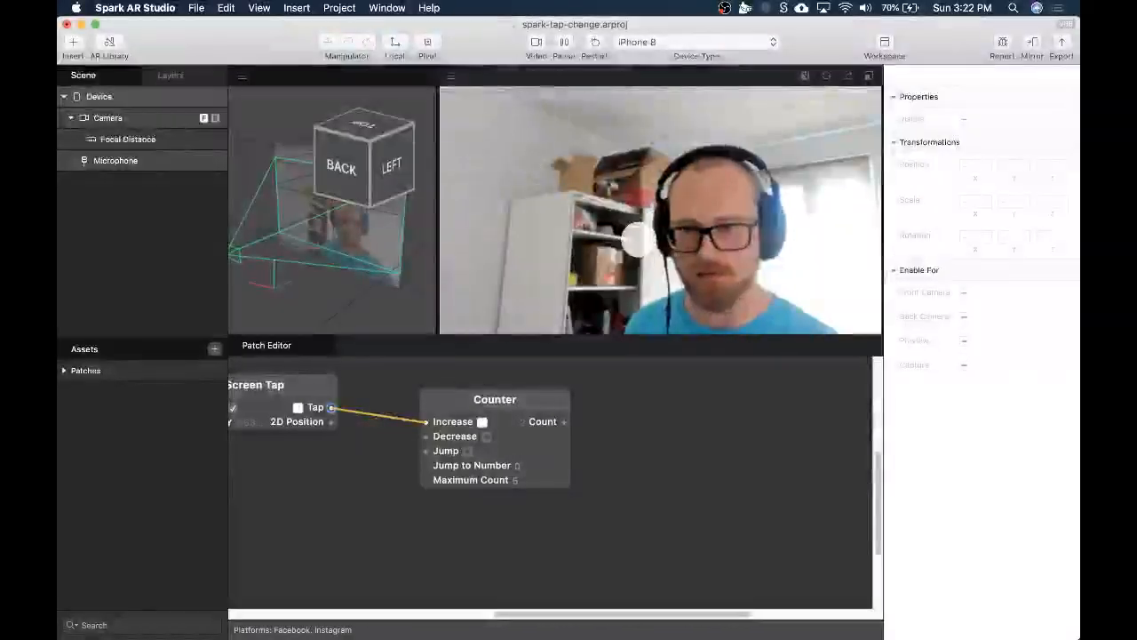
# Move the Counter closer to Screen Tap and add an Option Picker patch after it.
pyautogui.moveTo(514, 402); pyautogui.dragTo(456, 389)
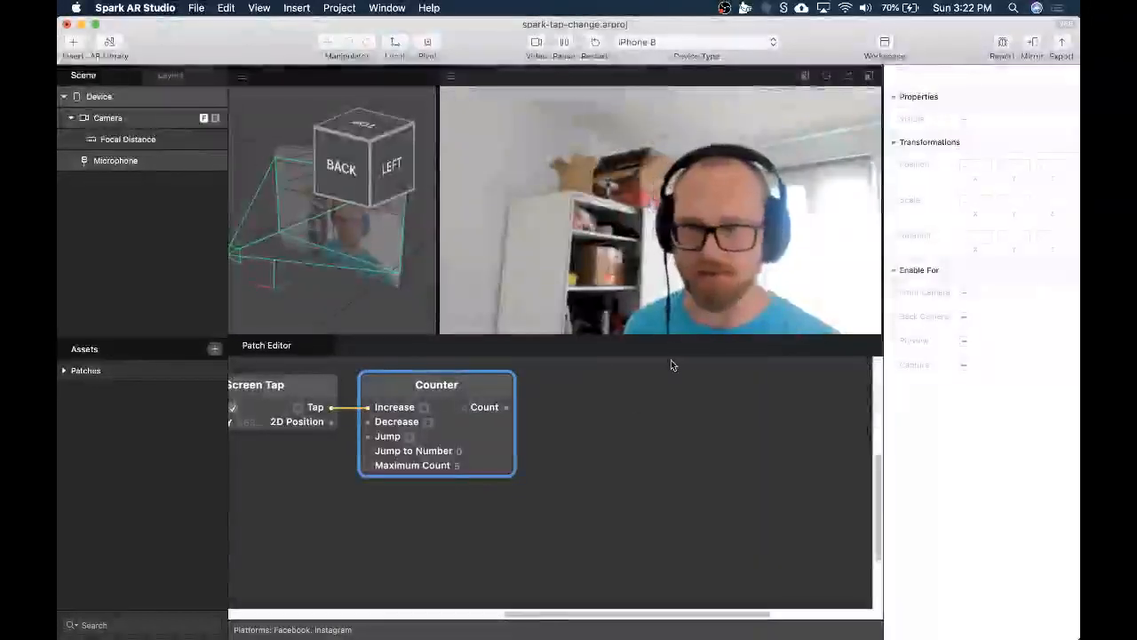
pyautogui.click(632, 418)
pyautogui.rightClick(631, 420)
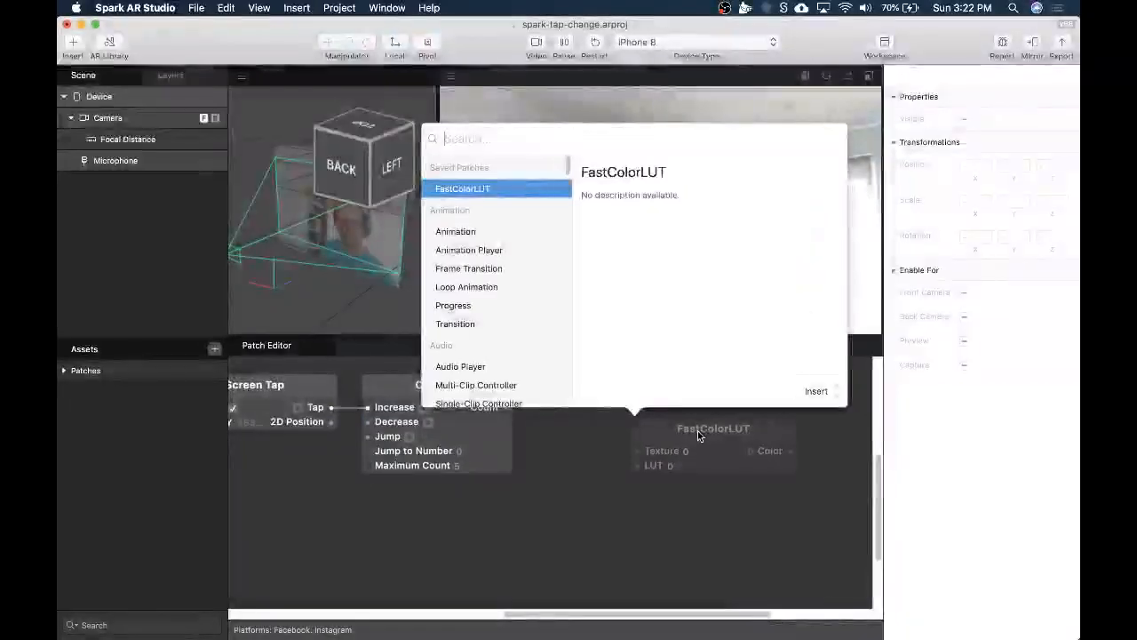
pyautogui.write('op')
pyautogui.press('Return')
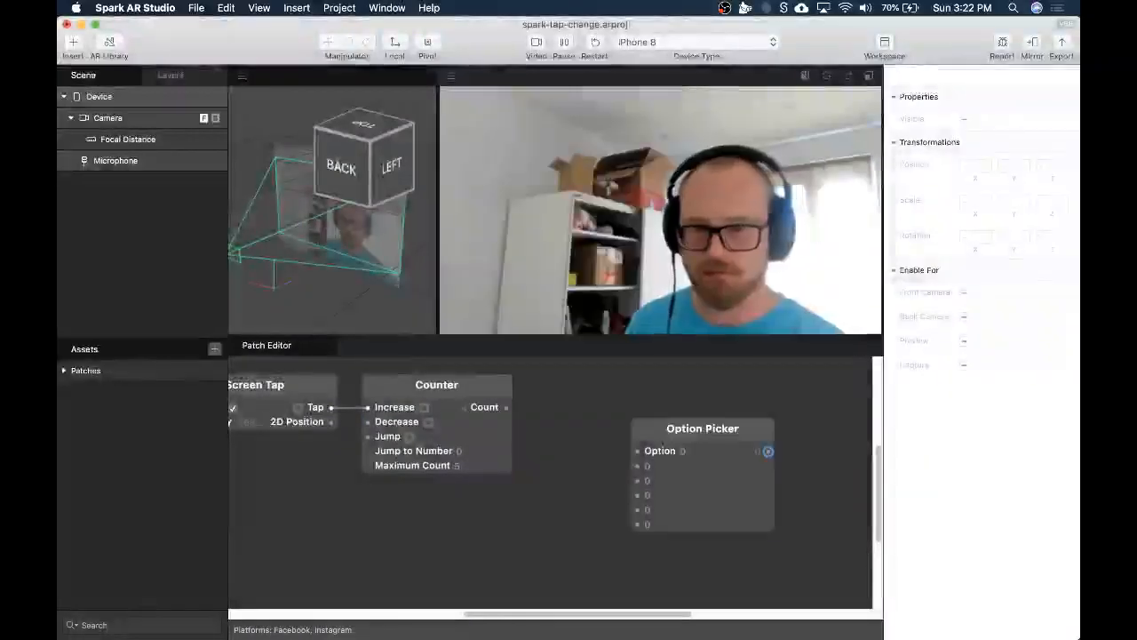
pyautogui.moveTo(698, 431); pyautogui.dragTo(635, 402)
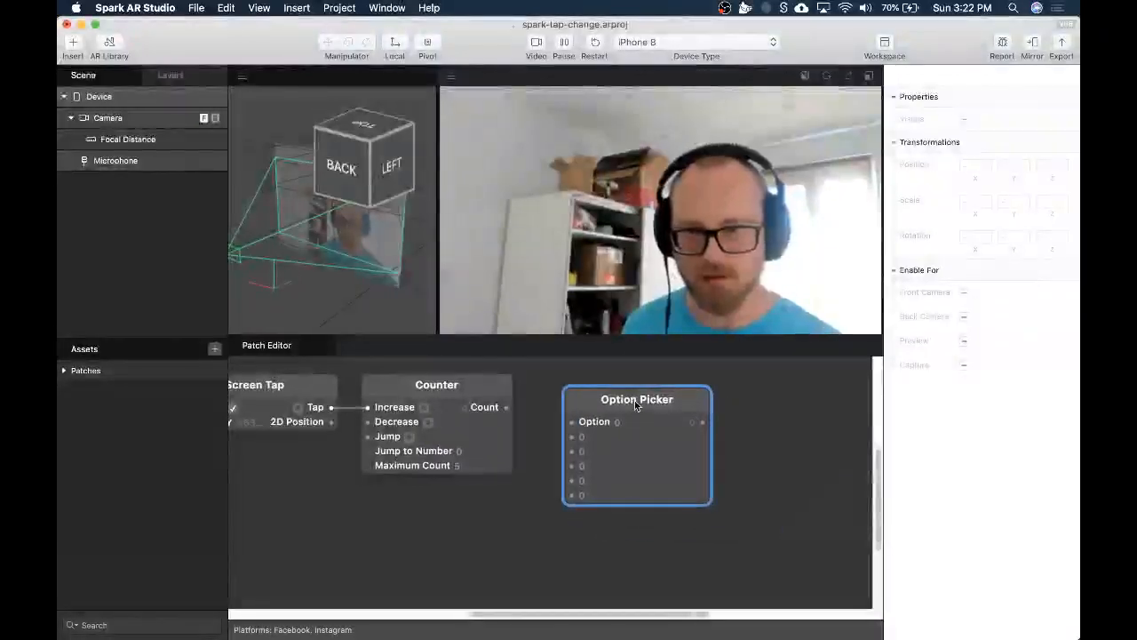
# Change the Option Picker patch's type to Color.
pyautogui.rightClick(636, 400)
pyautogui.moveTo(675, 407)
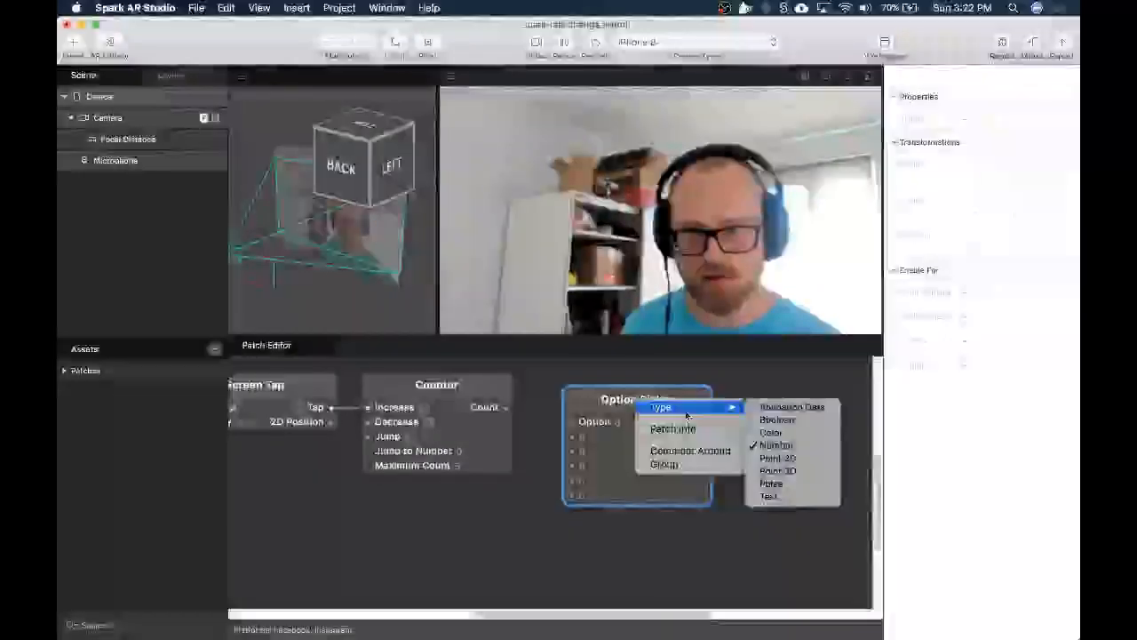
pyautogui.click(766, 432)
# Connect the Counter's Count output to the Option Picker's Option input and test it with simulated screen taps.
pyautogui.moveTo(505, 406); pyautogui.dragTo(573, 424)
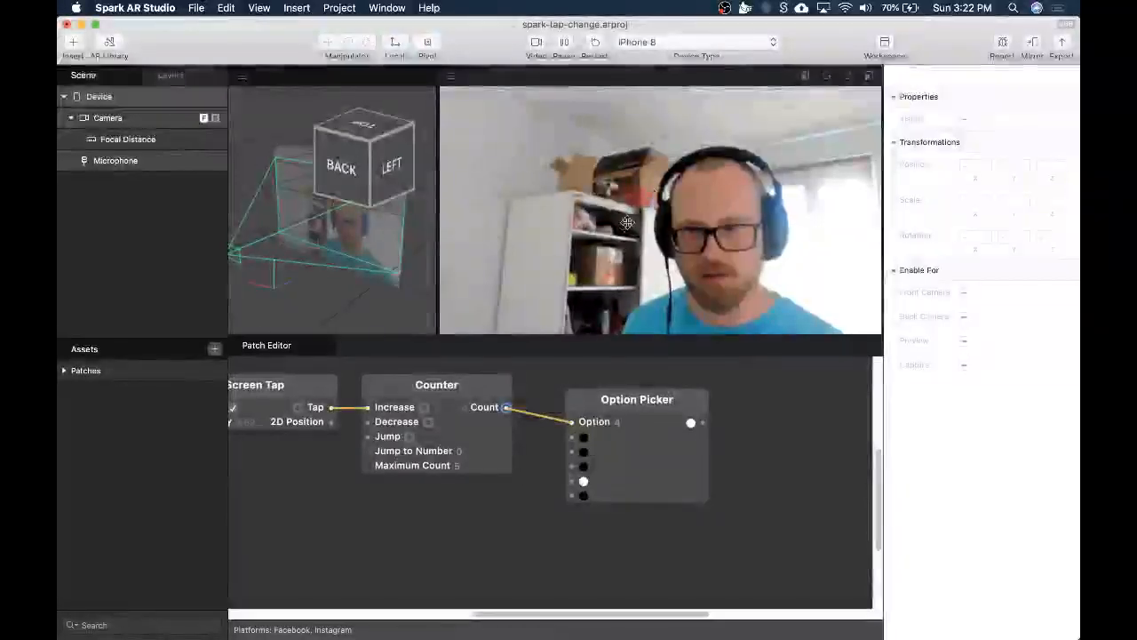
pyautogui.click(645, 235)
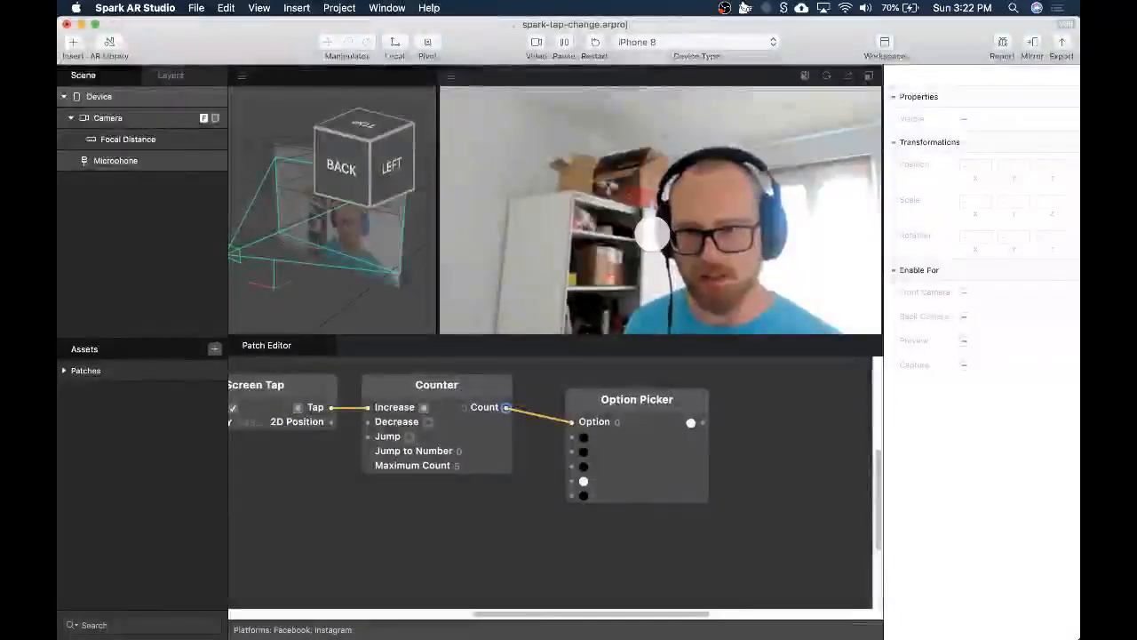
pyautogui.click(651, 234)
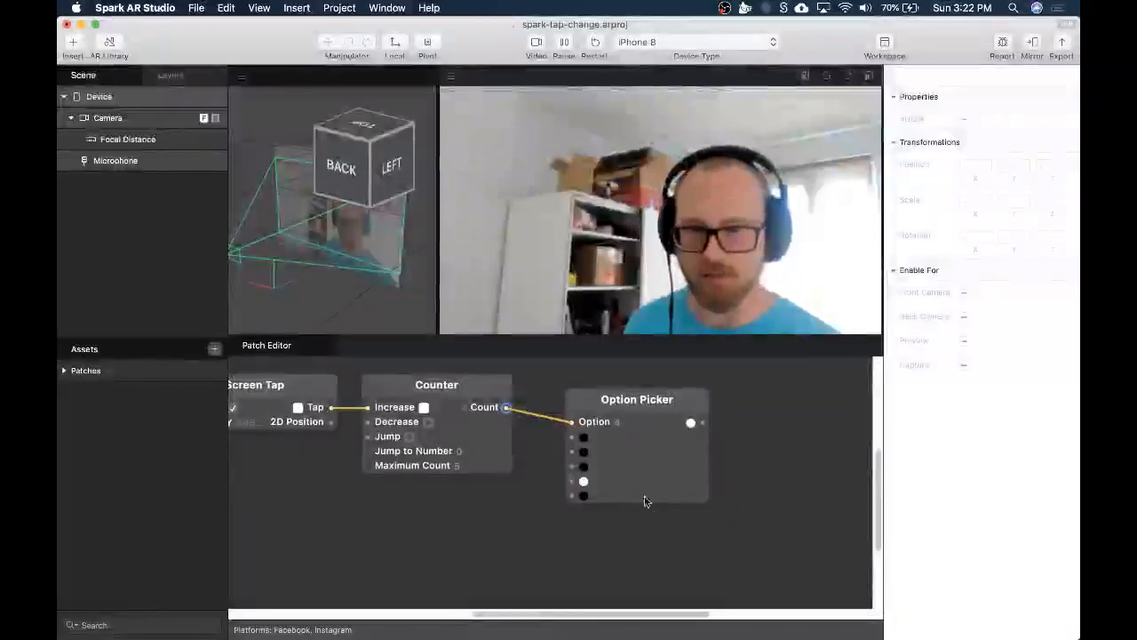
# Set the Option Picker's first three colours to dark red, blue and olive green using the RGB sliders.
pyautogui.click(582, 437)
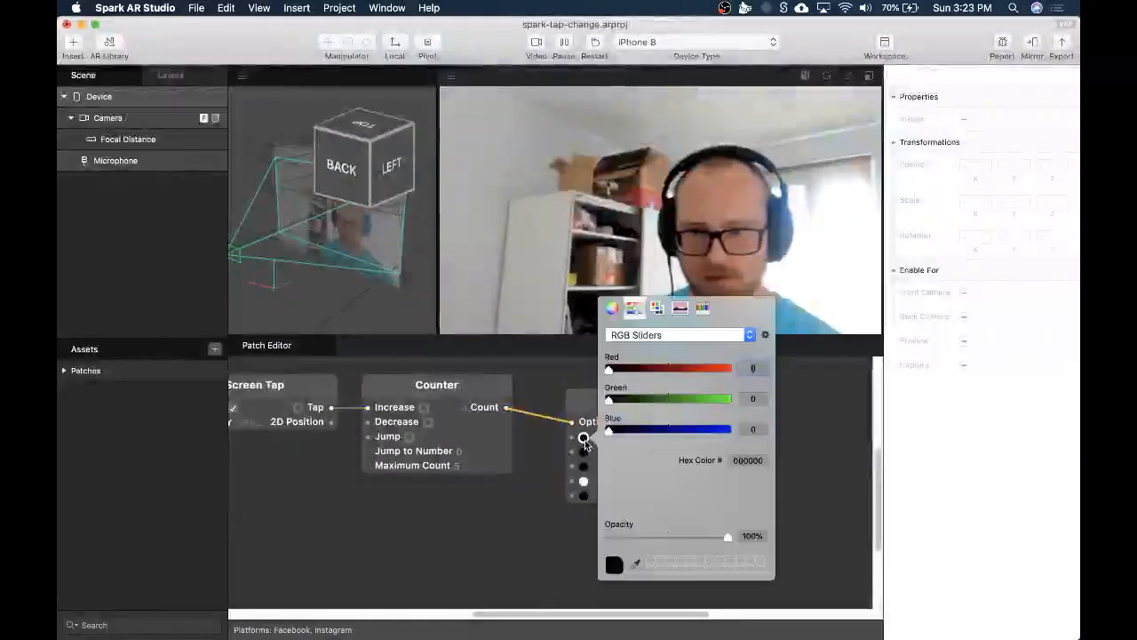
pyautogui.click(658, 369)
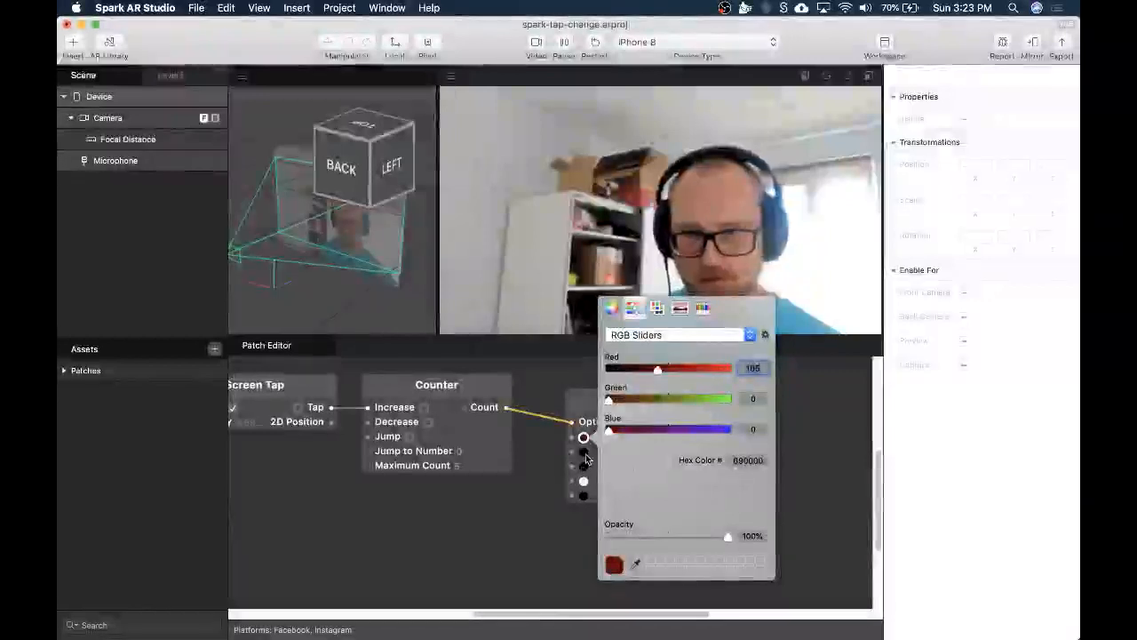
pyautogui.click(583, 452)
pyautogui.click(693, 444)
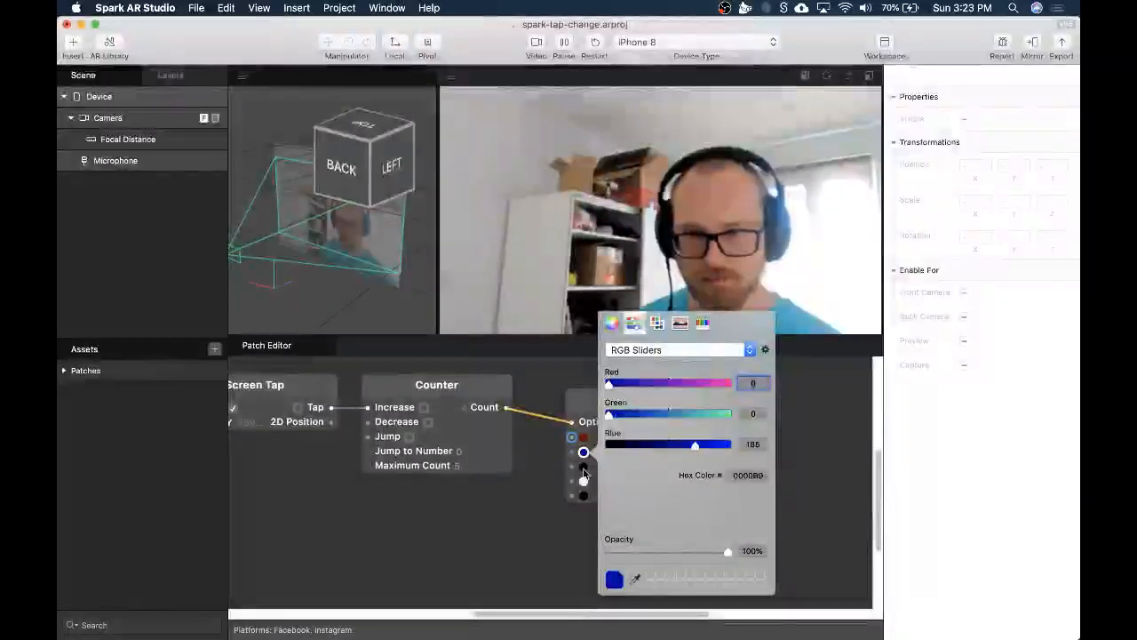
pyautogui.click(582, 466)
pyautogui.click(693, 429)
pyautogui.click(664, 397)
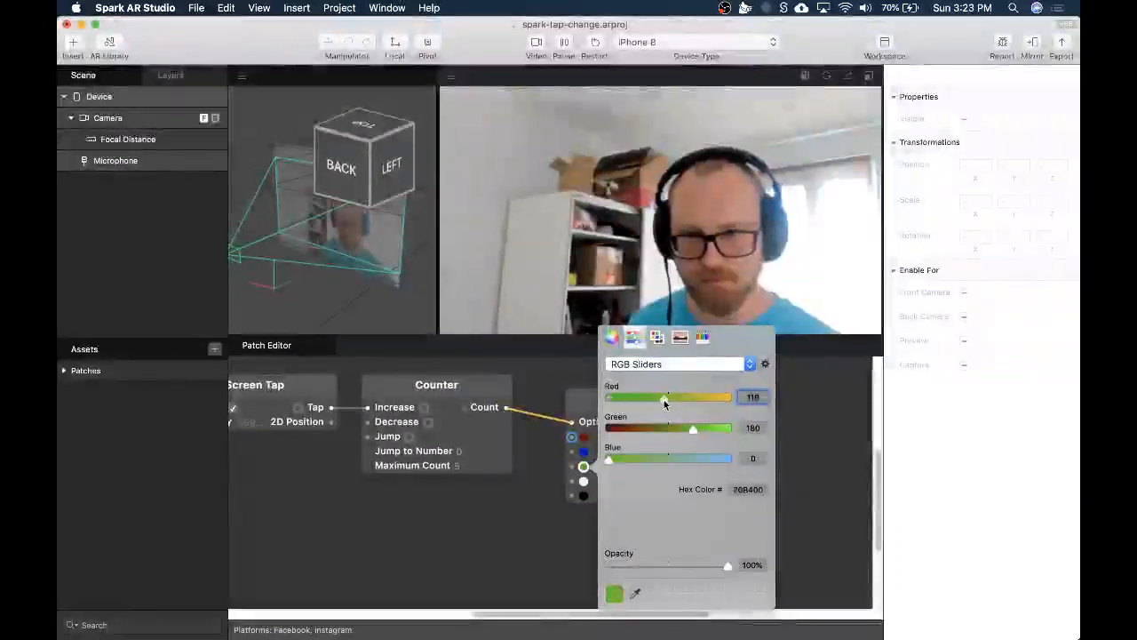
pyautogui.click(525, 539)
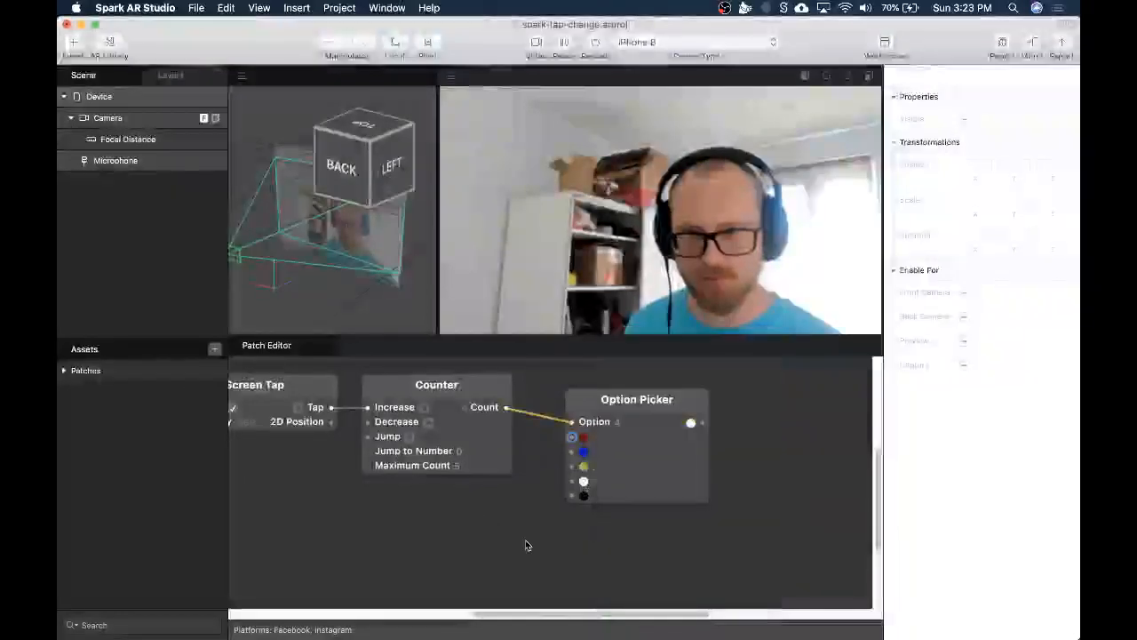
# Move the Option Picker closer to the Counter so the two patches line up, and deselect it.
pyautogui.click(676, 395)
pyautogui.moveTo(676, 394); pyautogui.dragTo(657, 395)
pyautogui.click(793, 392)
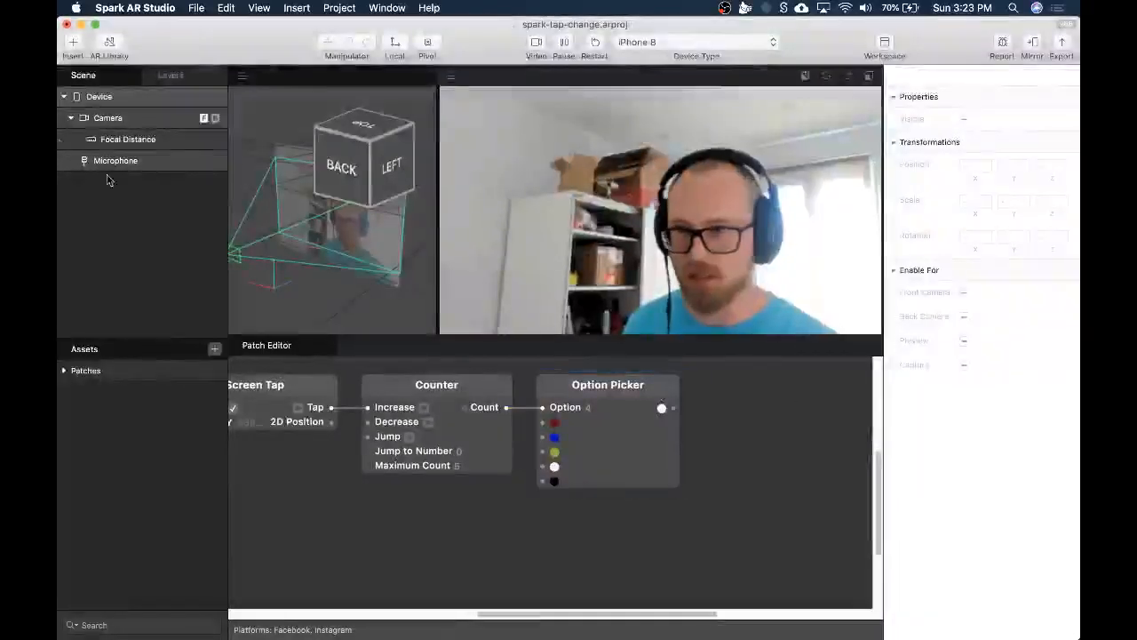
# Insert a canvas into the scene.
pyautogui.rightClick(100, 194)
pyautogui.moveTo(142, 203)
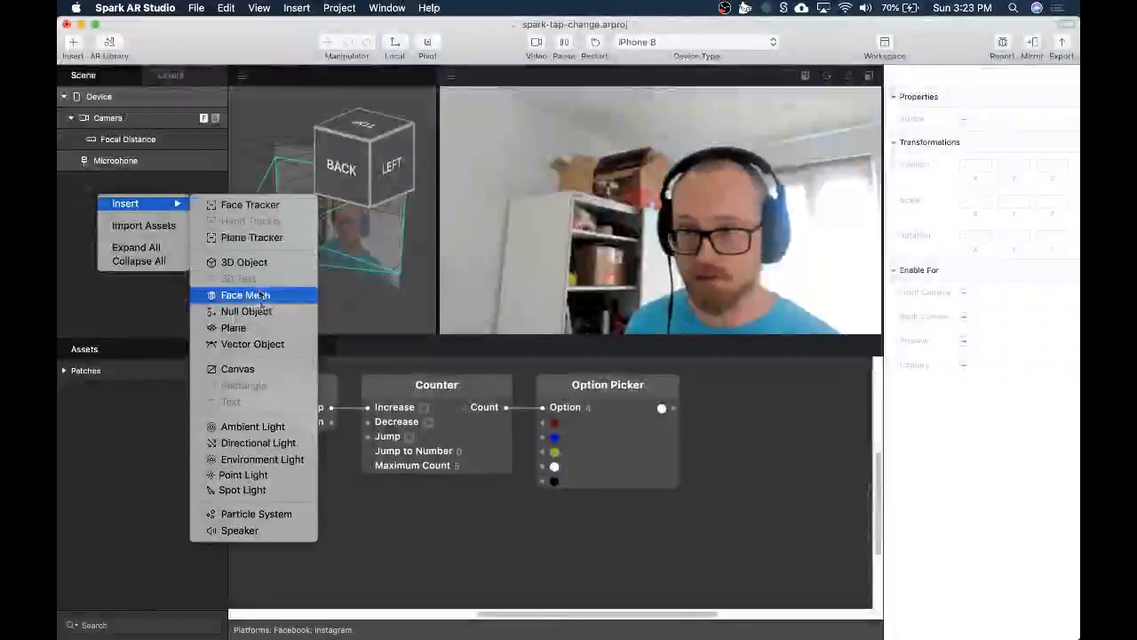
pyautogui.click(275, 372)
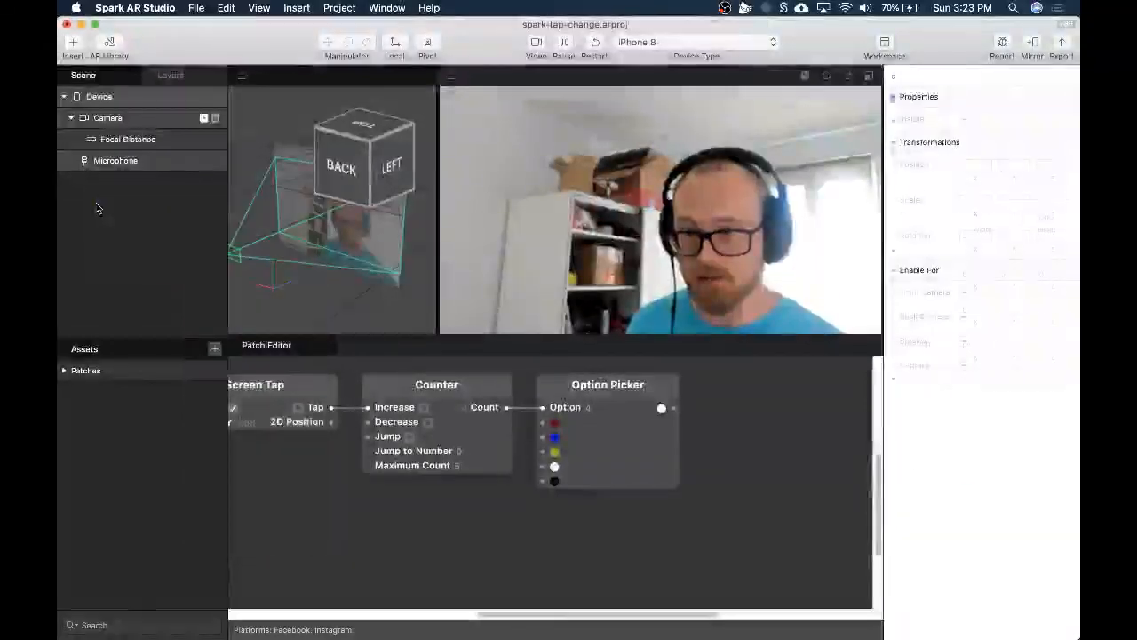
pyautogui.rightClick(118, 184)
pyautogui.moveTo(204, 194)
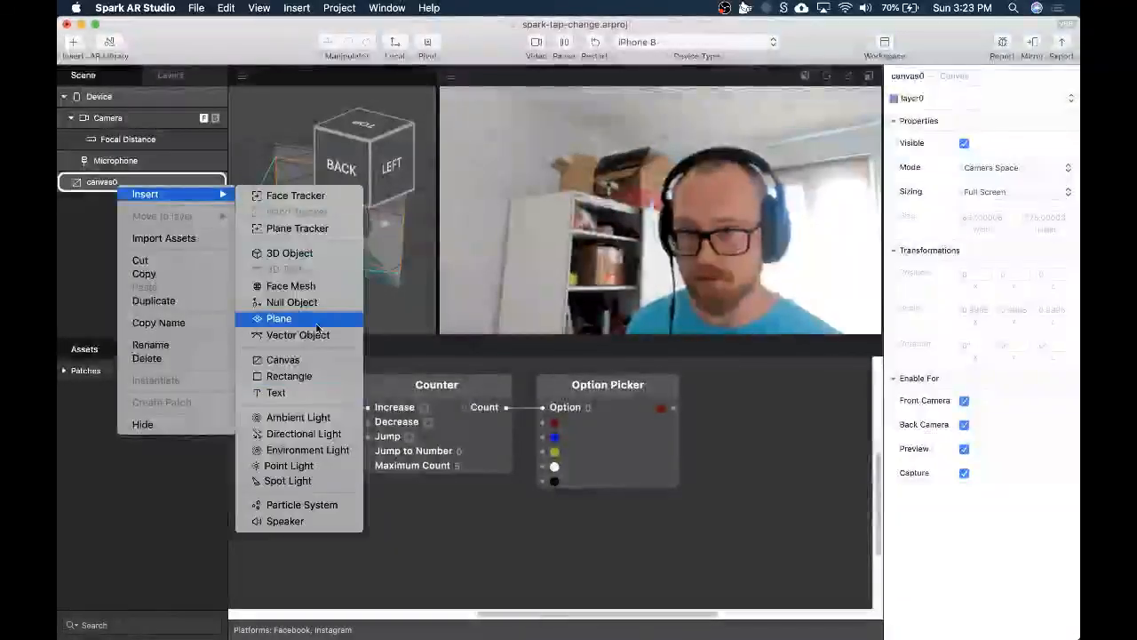
pyautogui.click(282, 359)
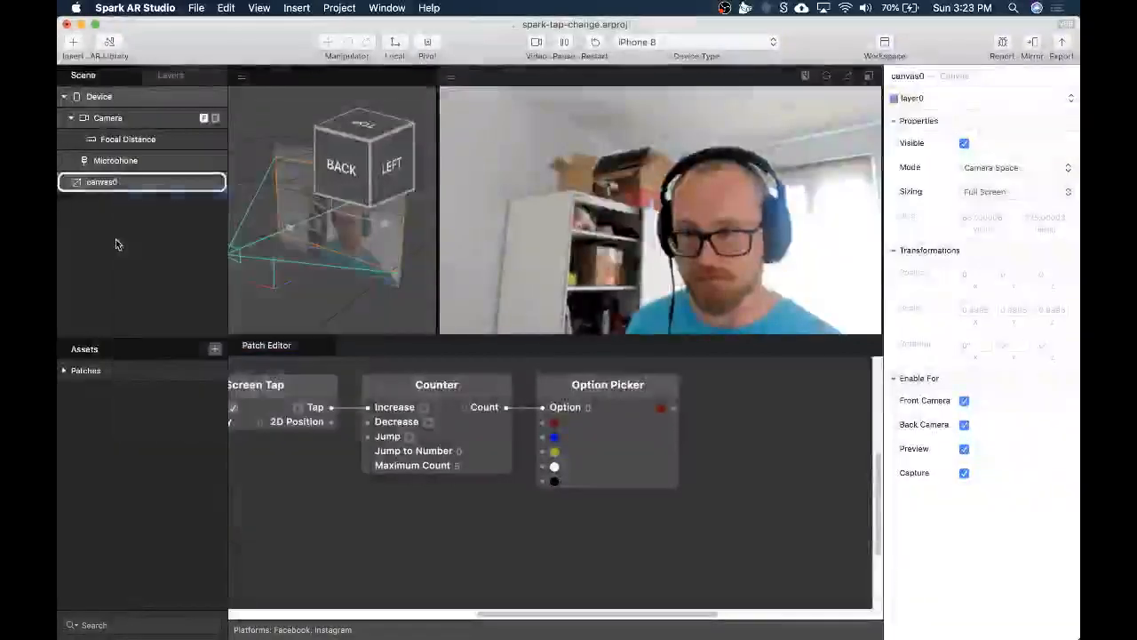
pyautogui.click(106, 209)
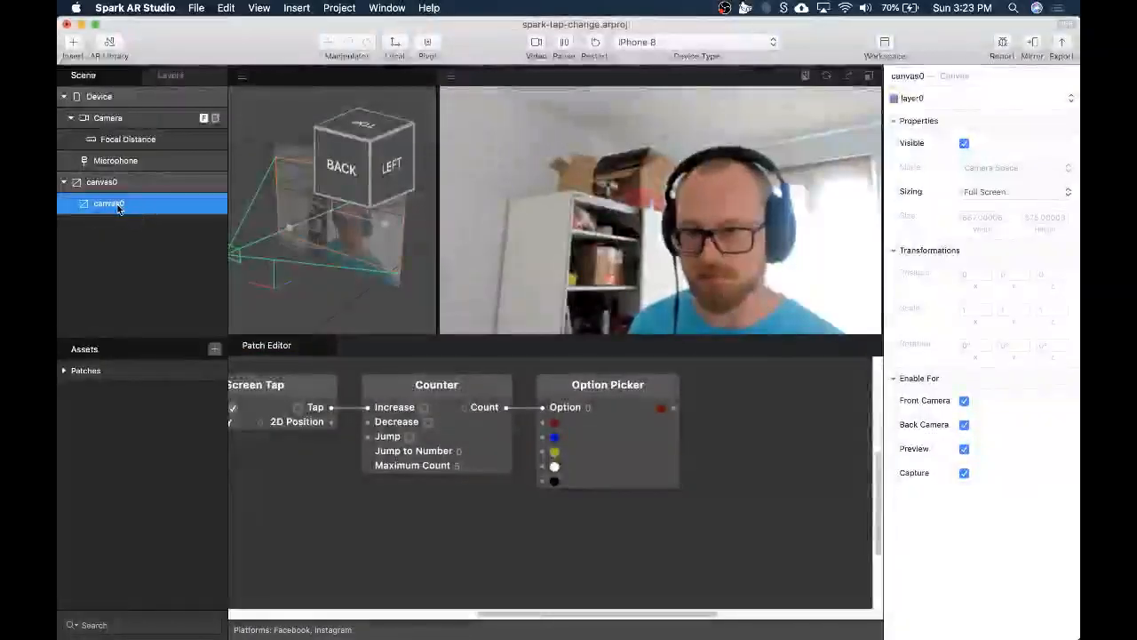
pyautogui.press('Delete')
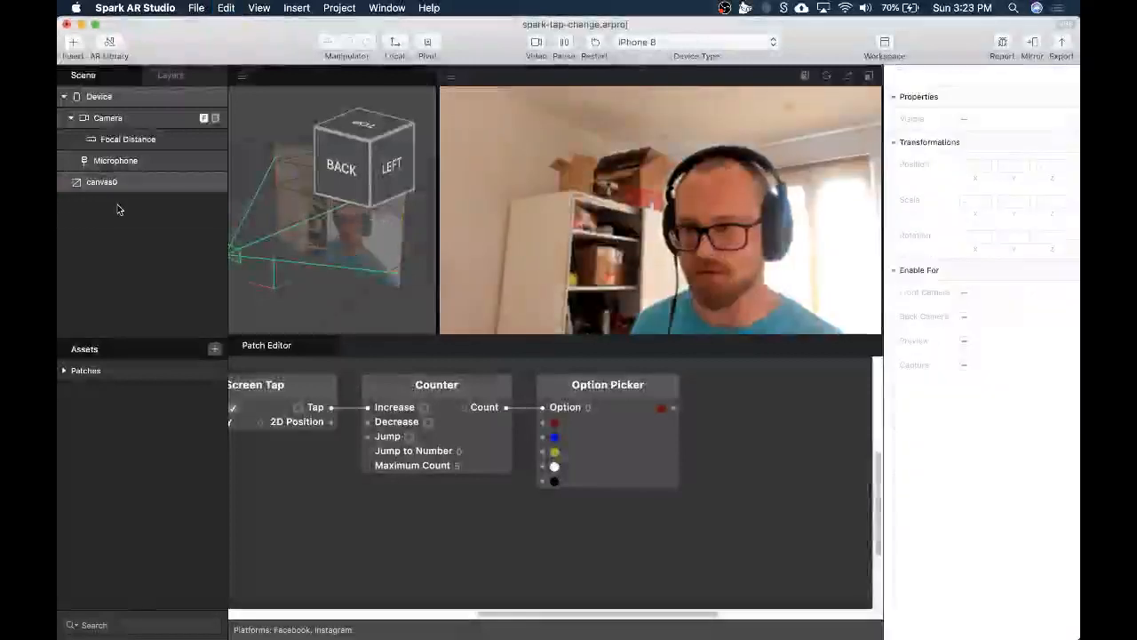
# Insert a rectangle as a child of canvas0.
pyautogui.rightClick(130, 184)
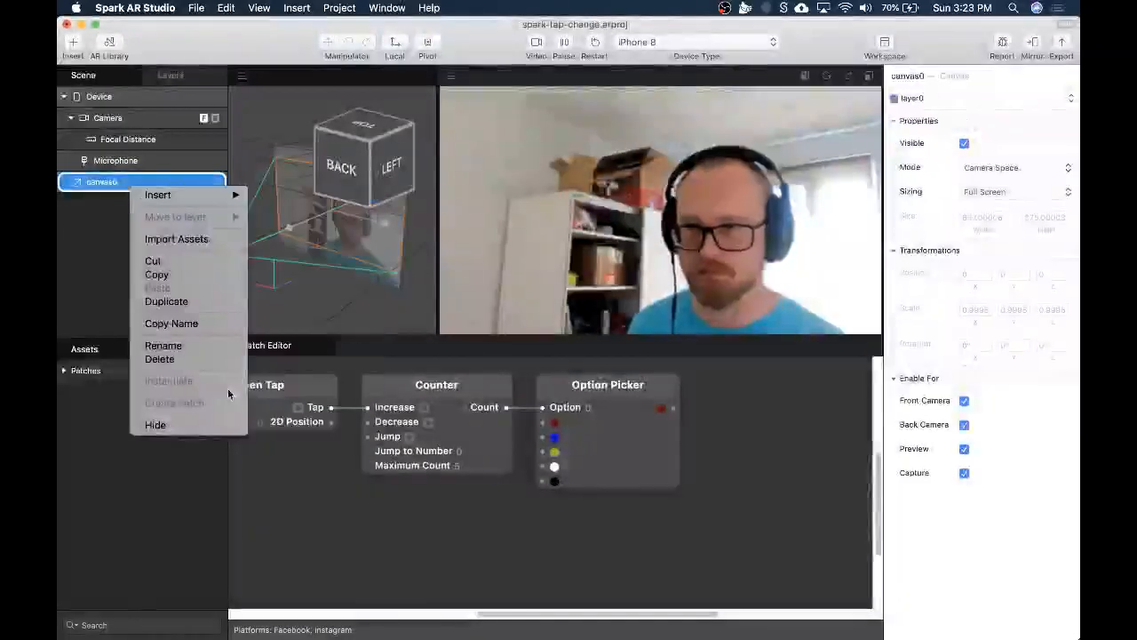
pyautogui.moveTo(213, 194)
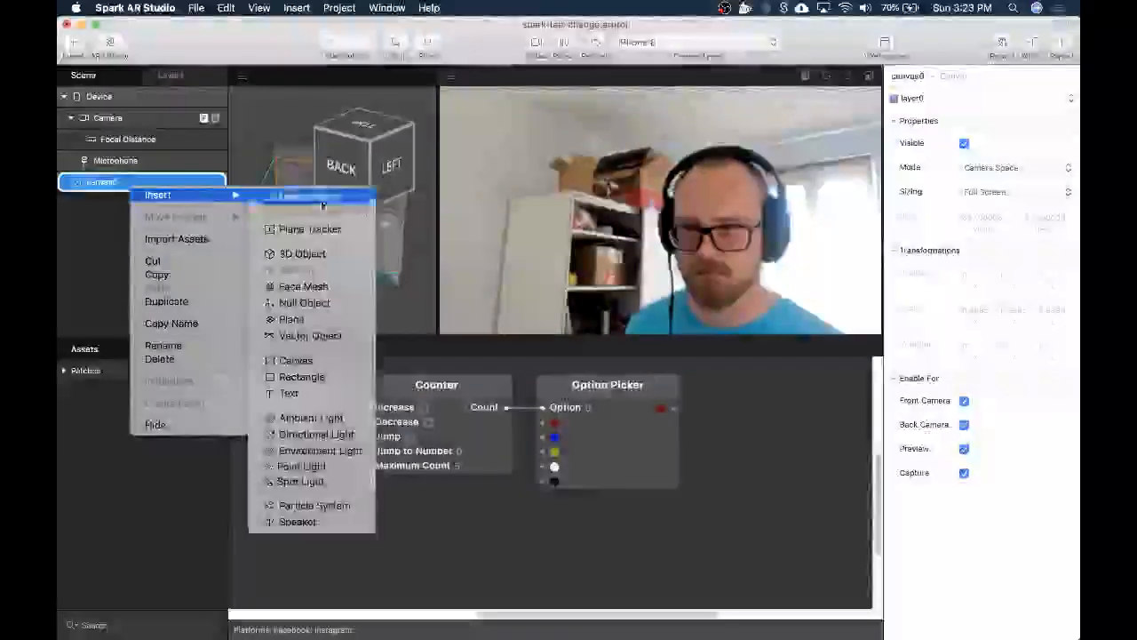
pyautogui.click(317, 380)
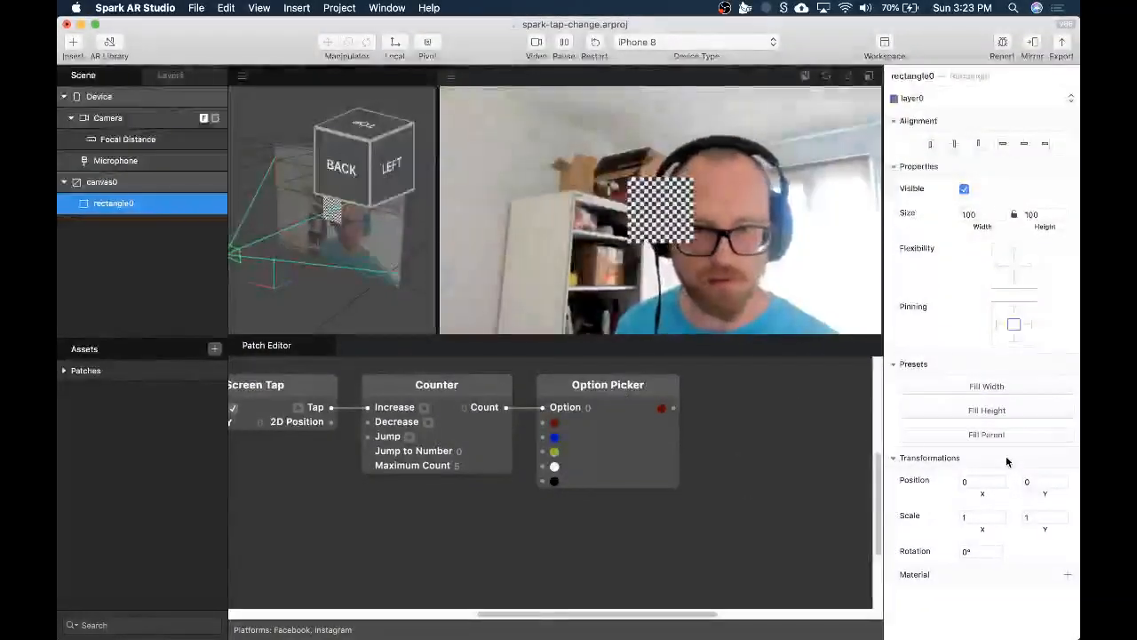
# Create a new material for rectangle0, leaving the rectangle's name as it is.
pyautogui.click(1067, 575)
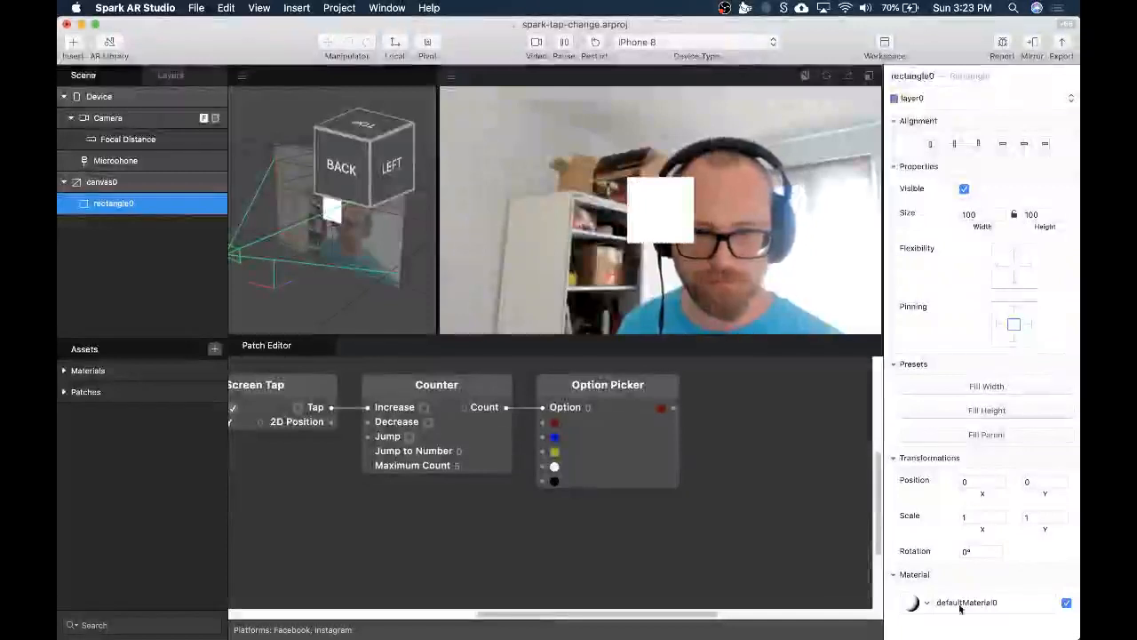
pyautogui.click(959, 603)
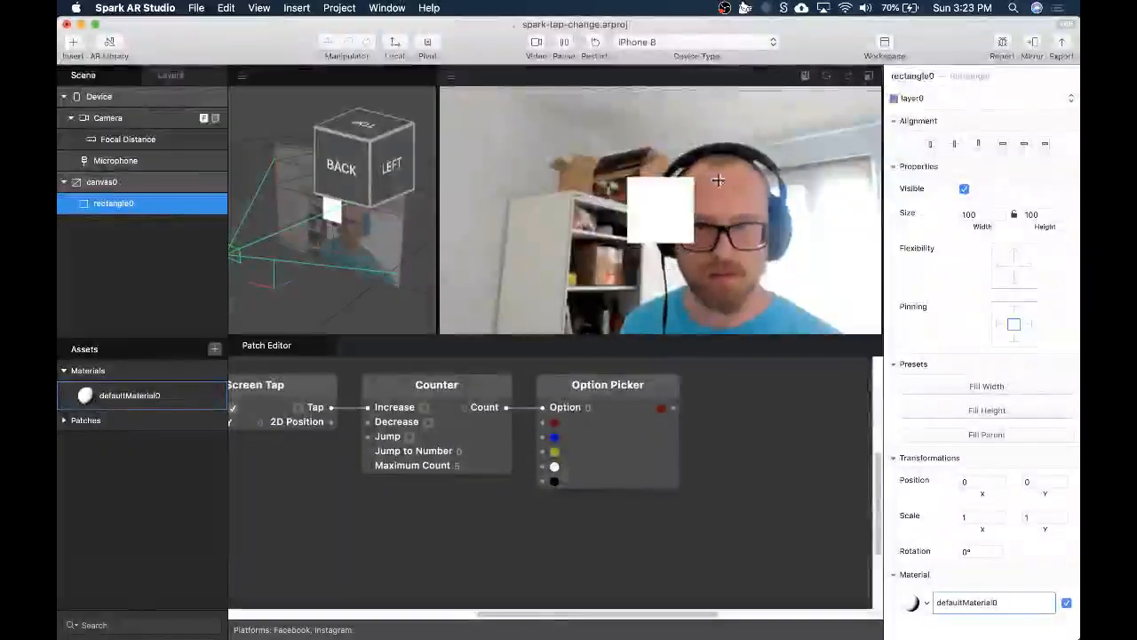
pyautogui.doubleClick(125, 204)
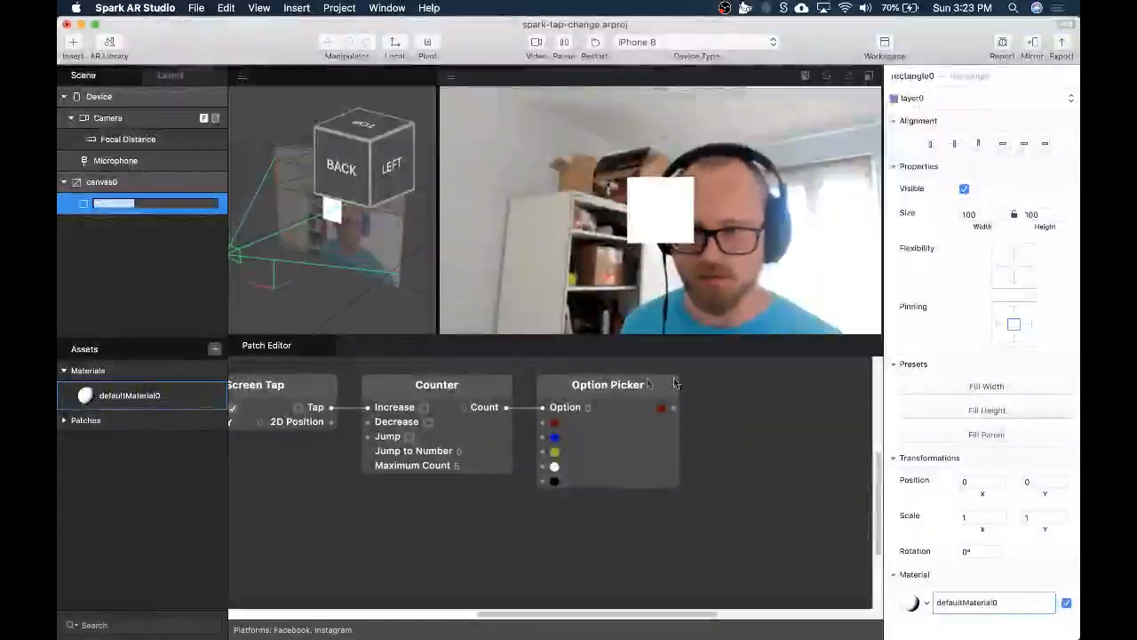
pyautogui.click(153, 240)
pyautogui.click(110, 204)
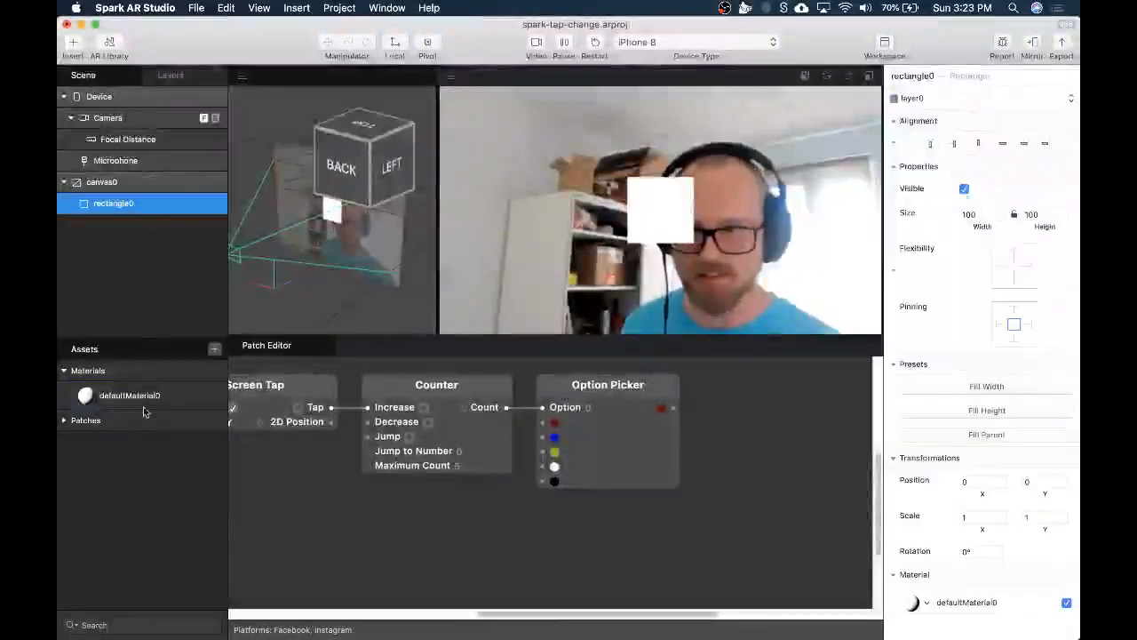
# Create a patch for defaultMaterial0's diffuse texture and place it beside the Option Picker.
pyautogui.click(143, 393)
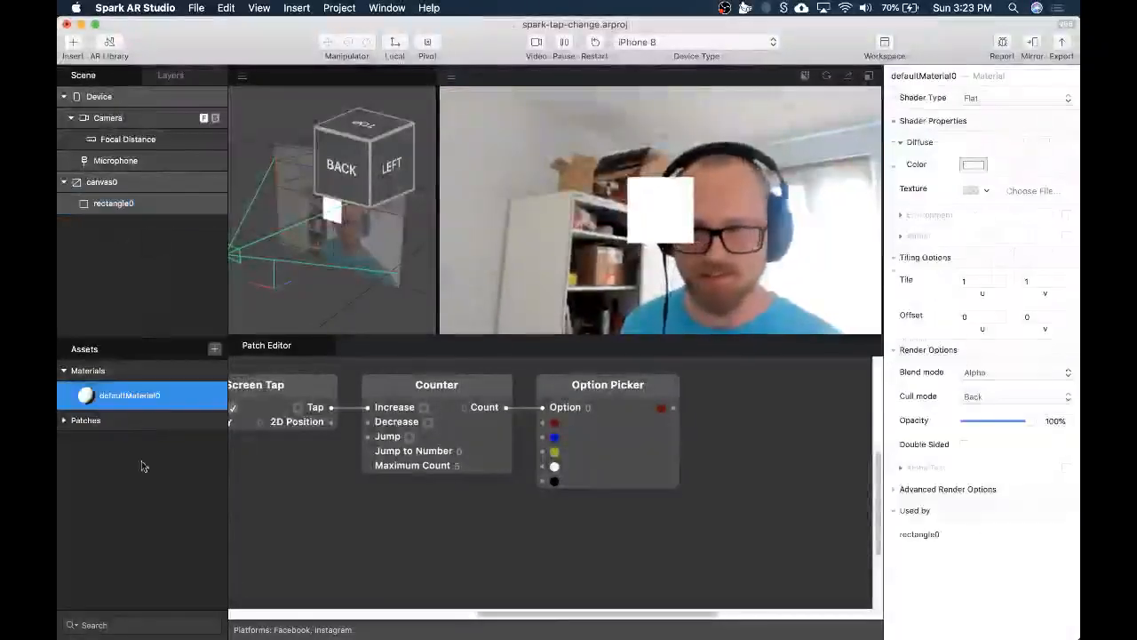
pyautogui.click(894, 165)
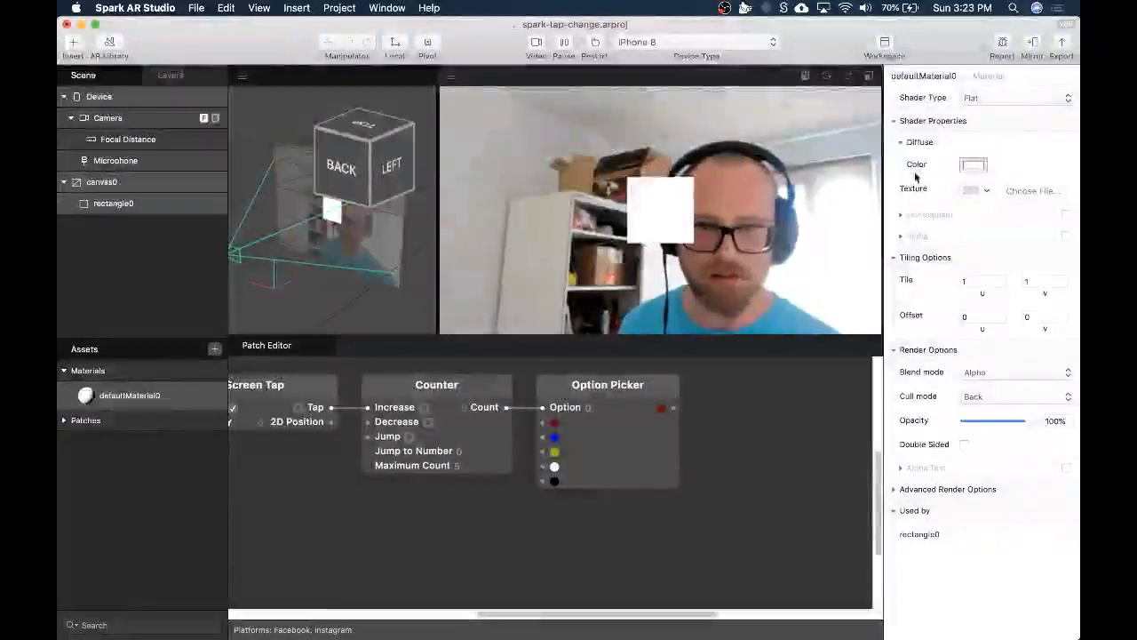
pyautogui.click(895, 189)
pyautogui.moveTo(586, 480); pyautogui.dragTo(774, 424)
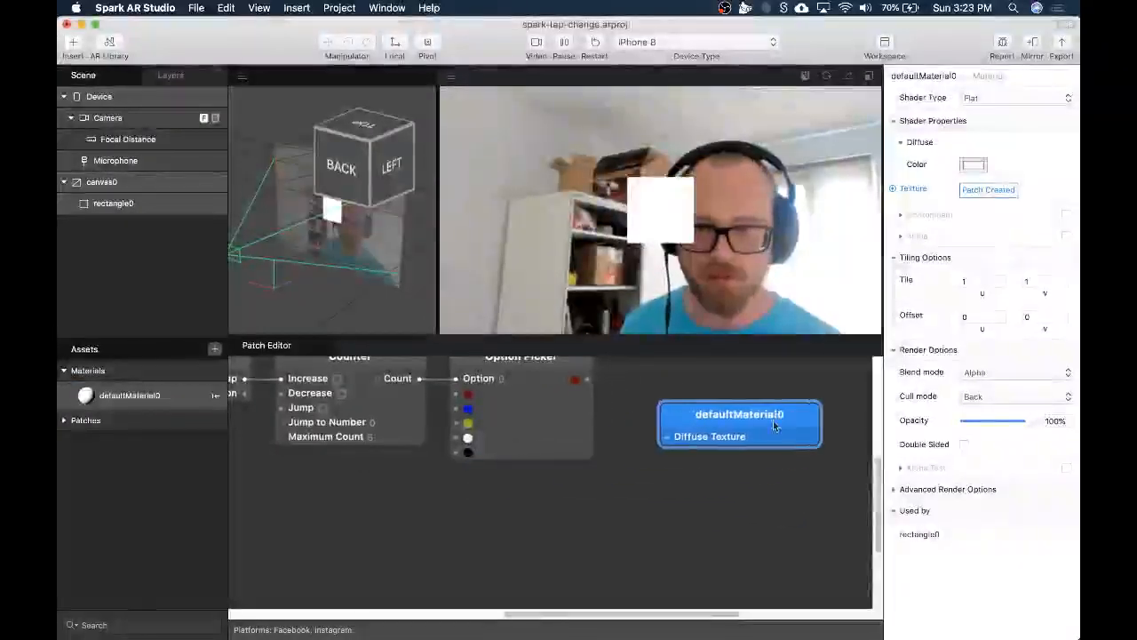
# Connect the Option Picker's output to defaultMaterial0's Diffuse Texture, nudge the material patch up, and test it with simulated screen taps.
pyautogui.moveTo(586, 379); pyautogui.dragTo(666, 436)
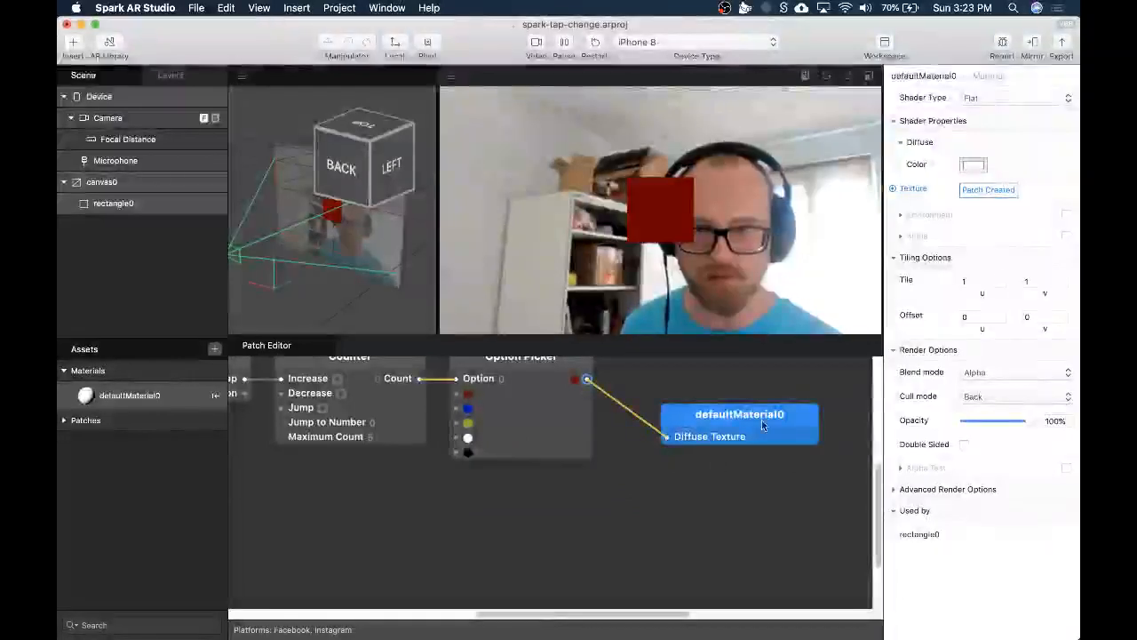
pyautogui.moveTo(746, 416); pyautogui.dragTo(753, 402)
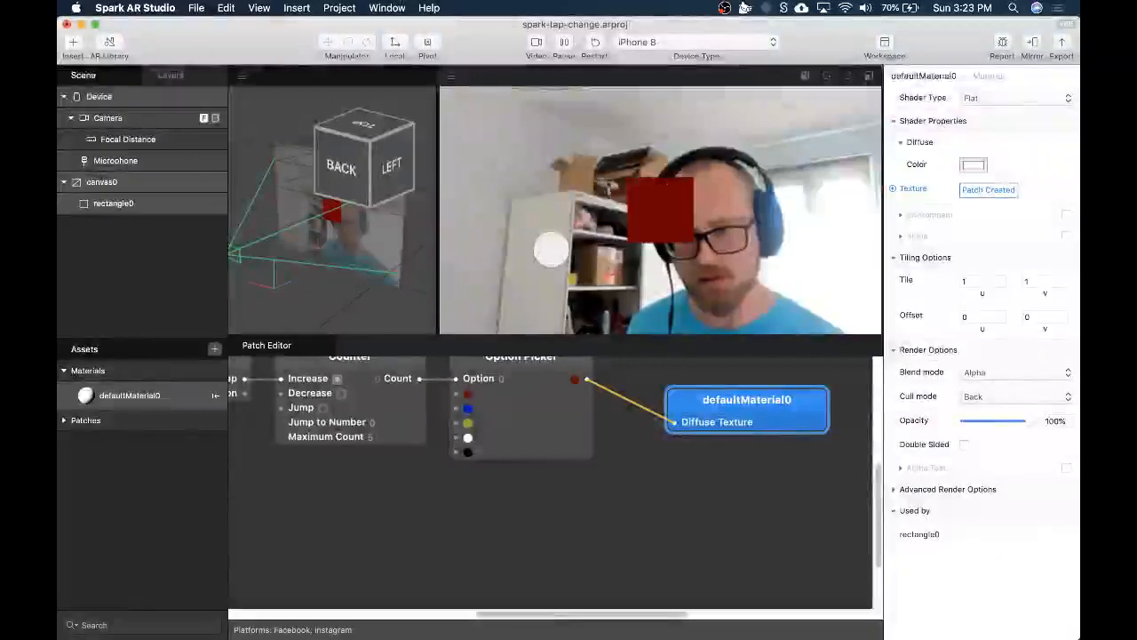
pyautogui.click(551, 249)
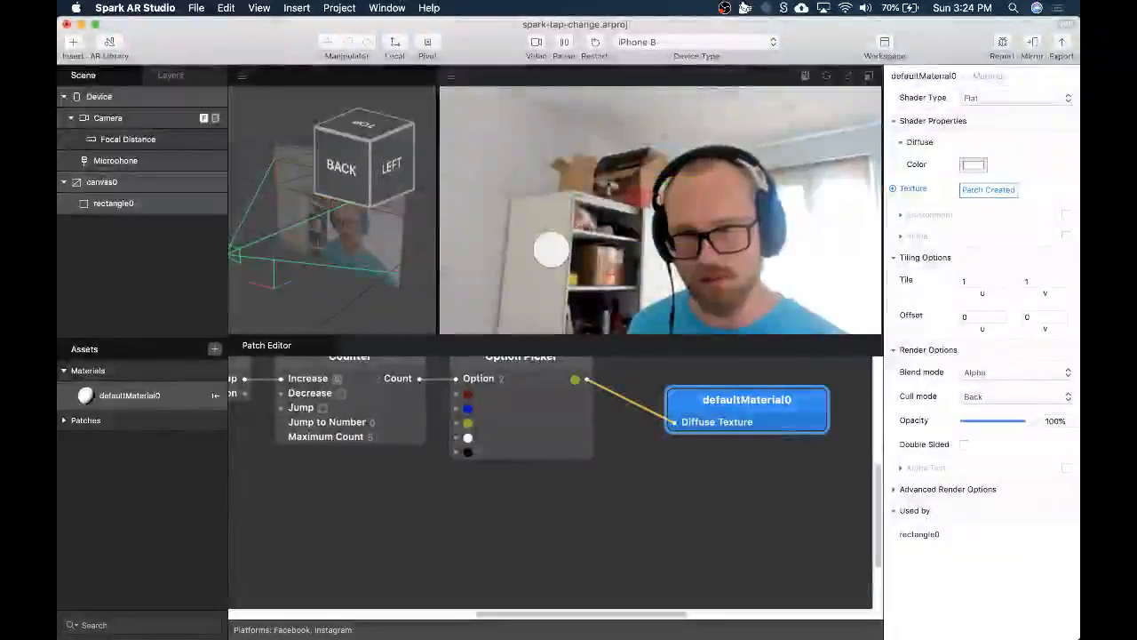
# Set the Option Picker's fourth colour to cyan, hex 00C6CA, at 100% opacity.
pyautogui.click(468, 437)
pyautogui.moveTo(491, 537); pyautogui.dragTo(560, 538)
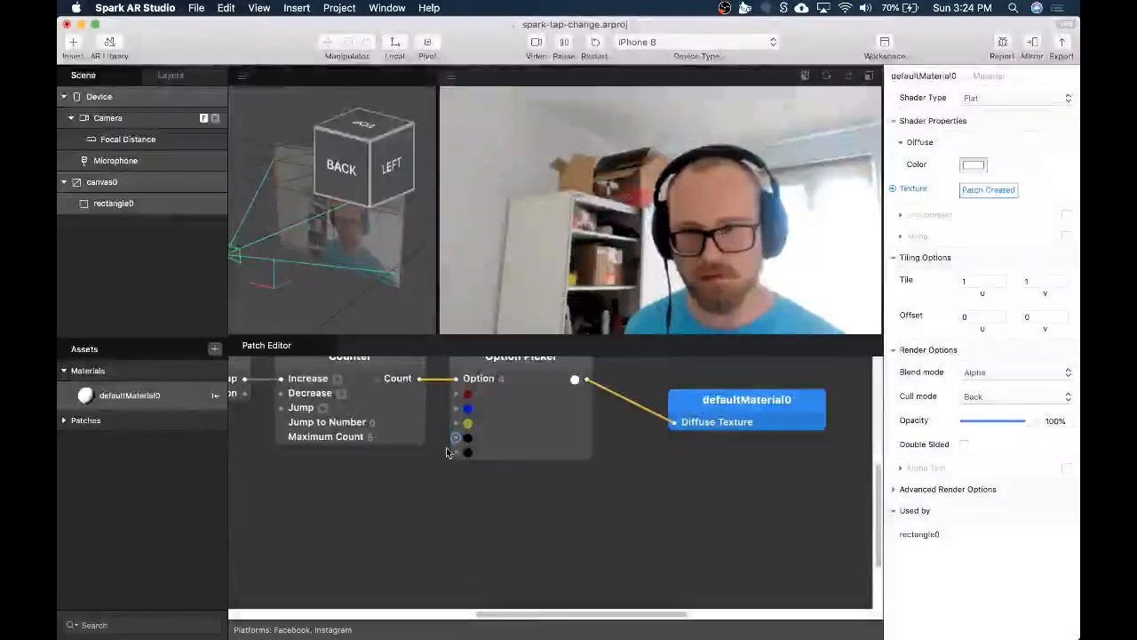
pyautogui.click(467, 437)
pyautogui.moveTo(492, 430); pyautogui.dragTo(586, 430)
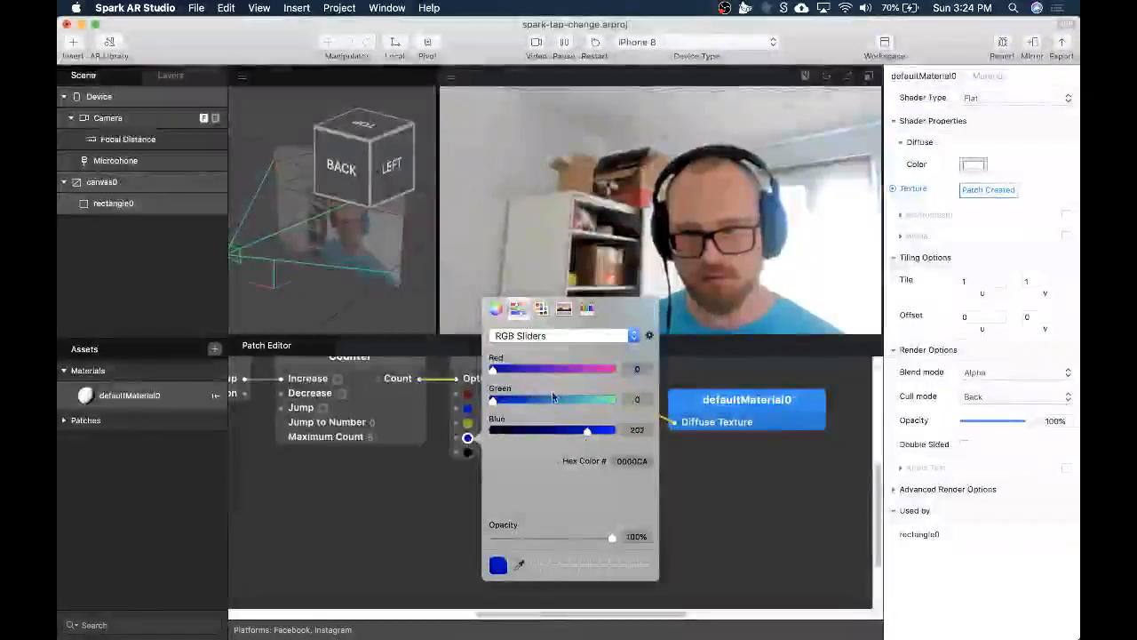
pyautogui.click(585, 402)
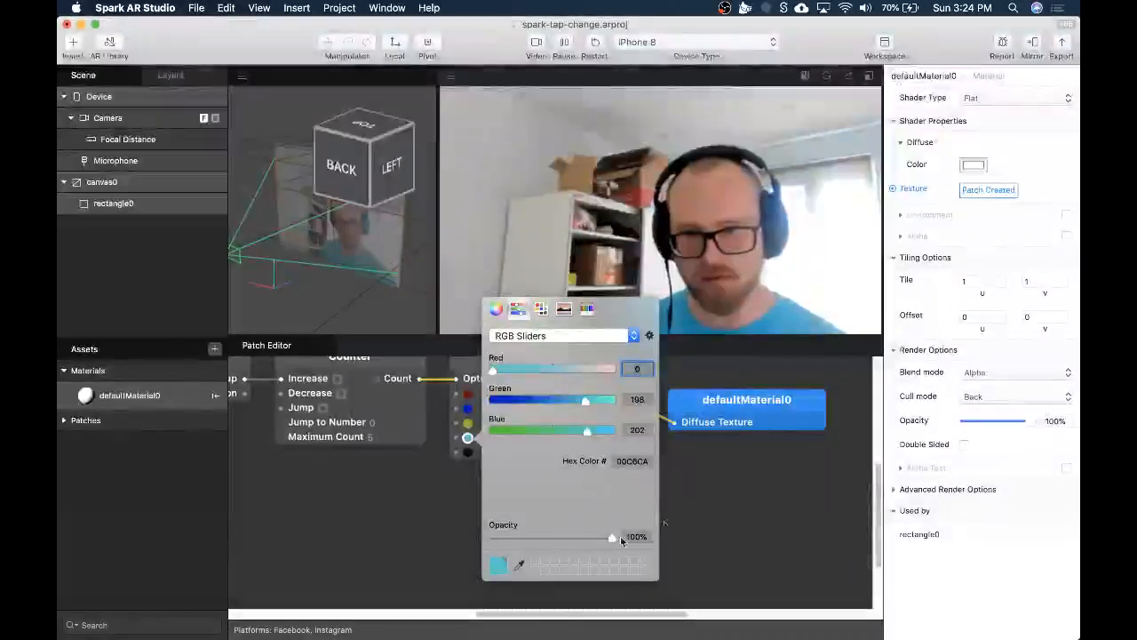
pyautogui.click(736, 495)
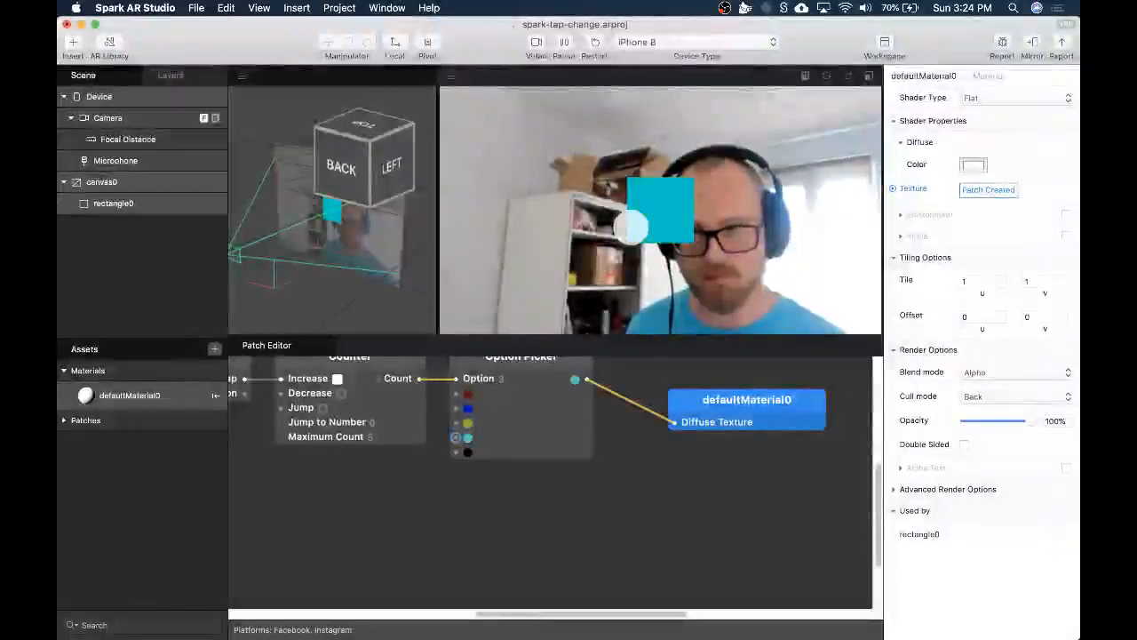
# Simulate a screen tap in the preview and inspect the Option Picker's fifth colour.
pyautogui.click(609, 248)
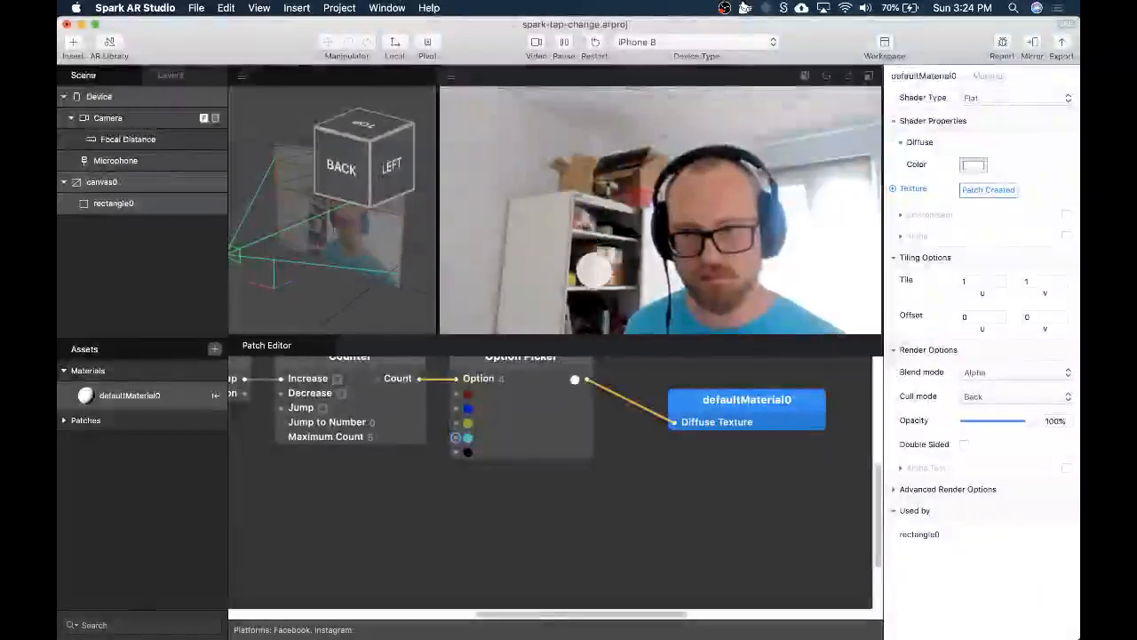
pyautogui.click(467, 452)
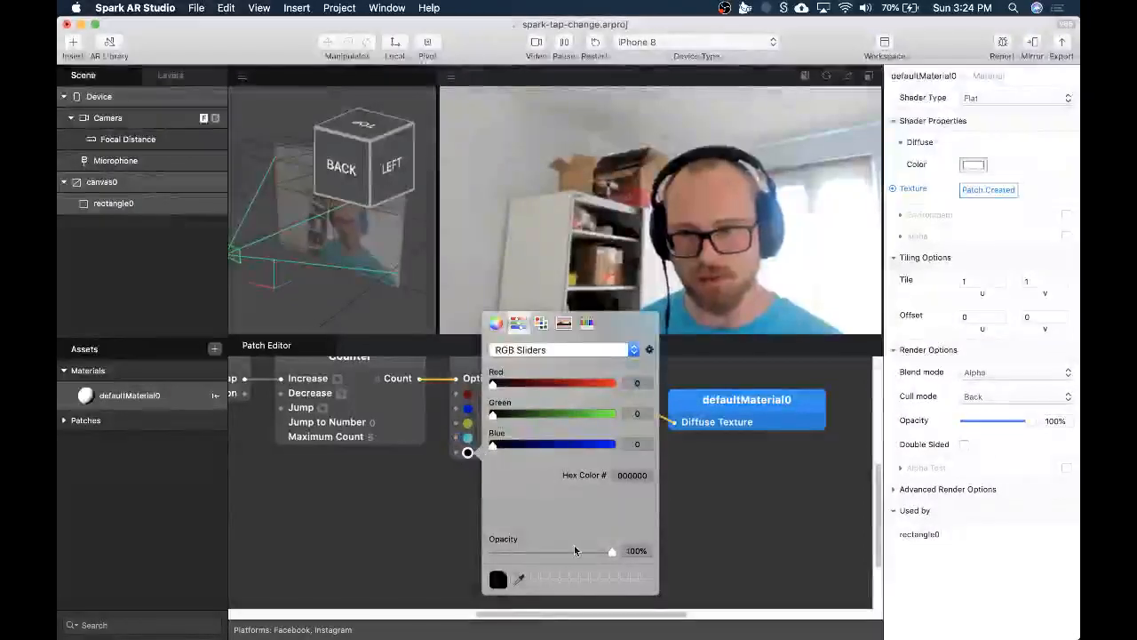
pyautogui.click(439, 495)
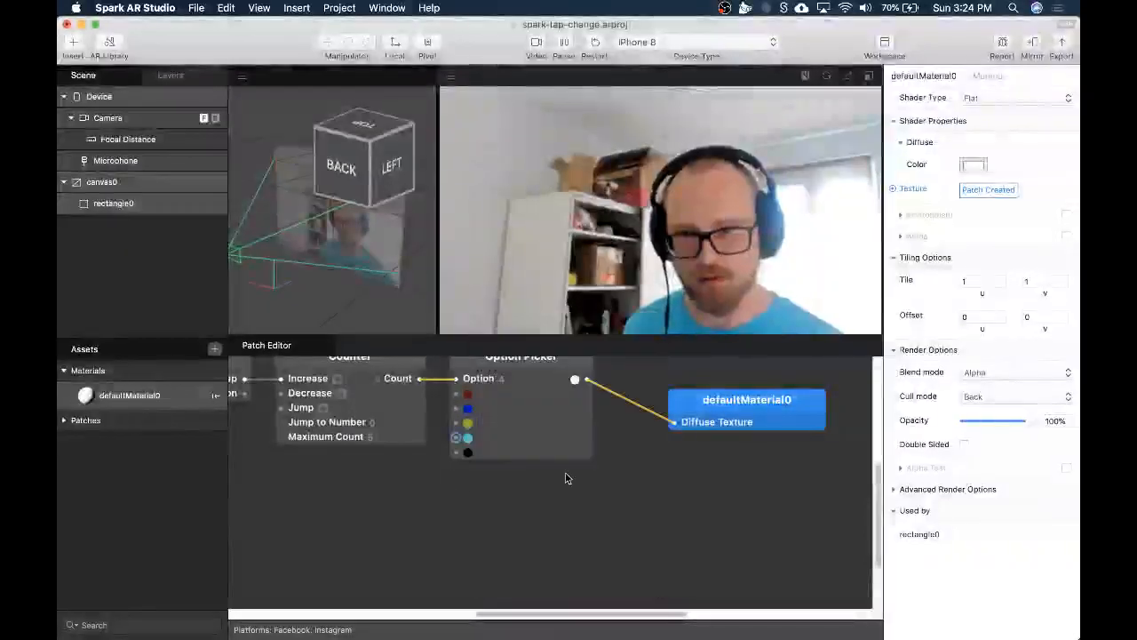
# Set the Counter's Maximum Count to 3.
pyautogui.scroll(2, 567, 478)
pyautogui.moveTo(542, 508); pyautogui.dragTo(668, 535)
pyautogui.click(723, 415)
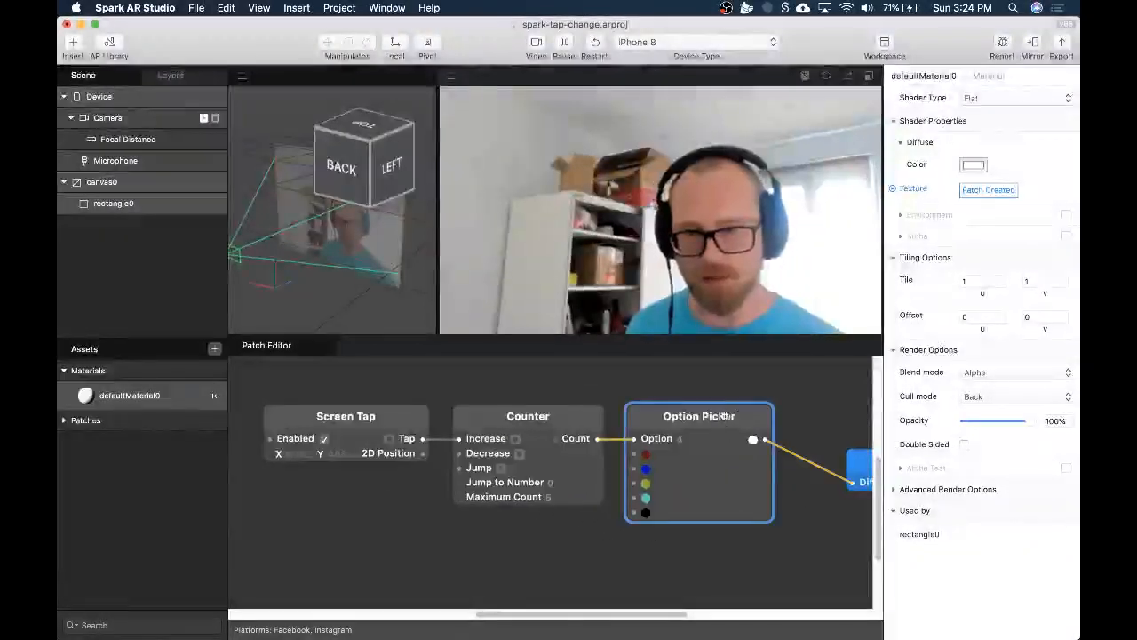
pyautogui.click(685, 393)
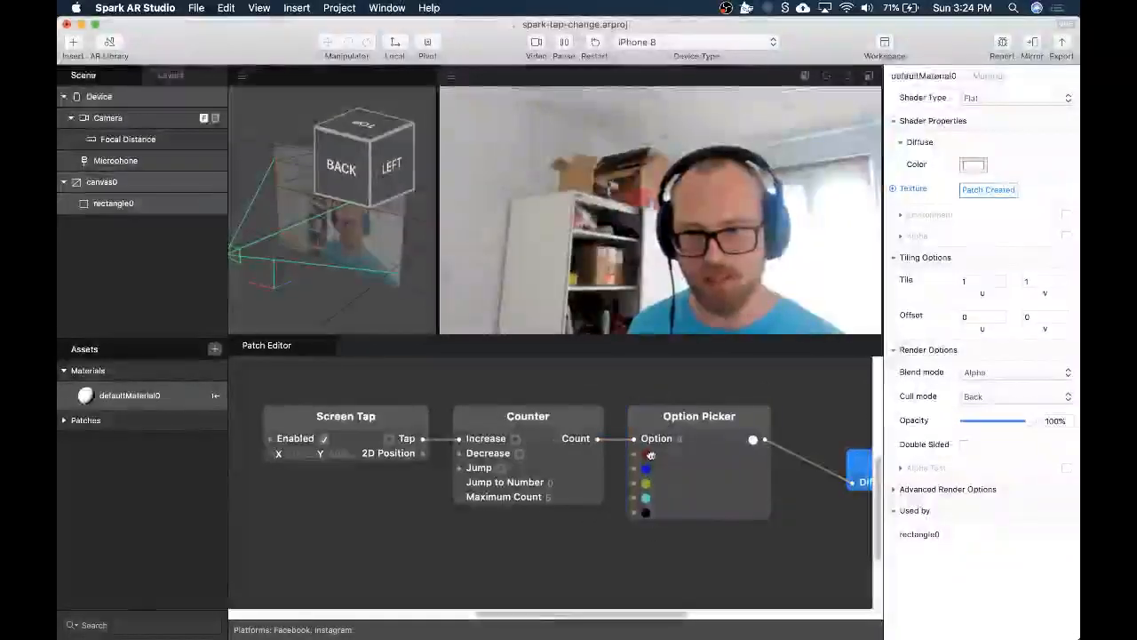
pyautogui.click(549, 497)
pyautogui.click(558, 497)
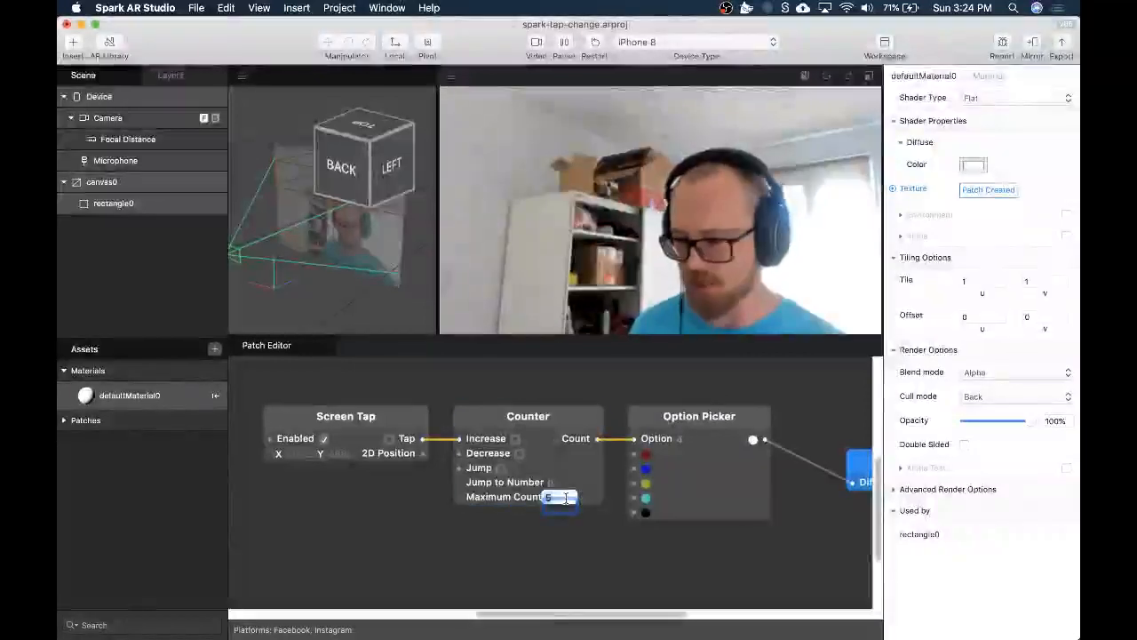
pyautogui.write('3')
pyautogui.click(622, 563)
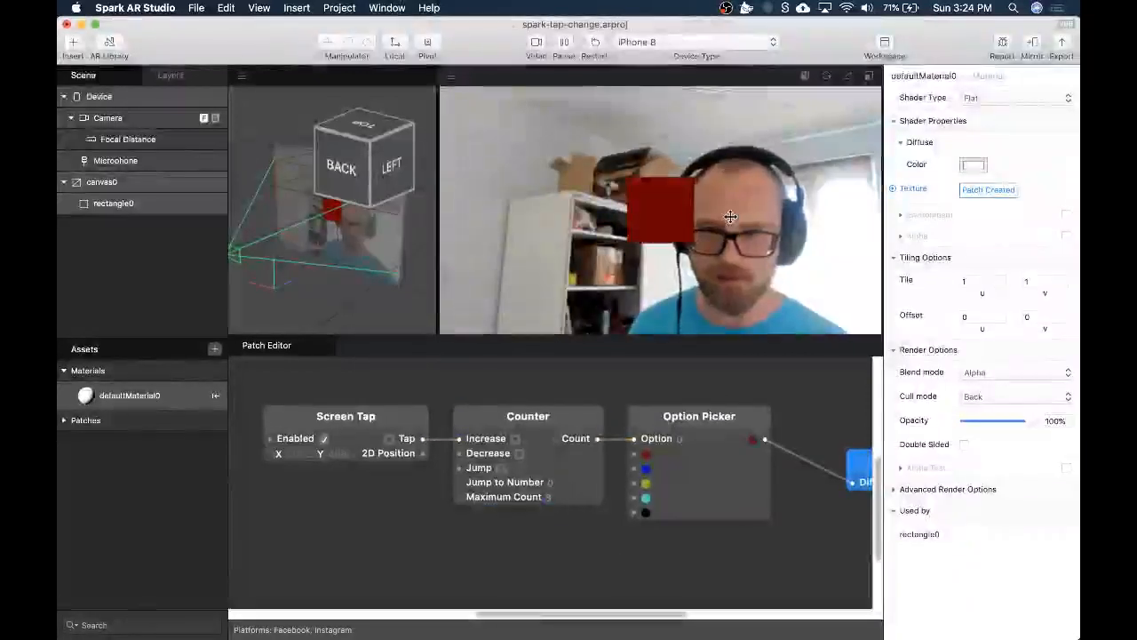
# Simulate repeated screen taps in the preview to check how the rectangle's colour cycles.
pyautogui.click(730, 217)
pyautogui.click(730, 217)
pyautogui.click(730, 217)
pyautogui.click(730, 217)
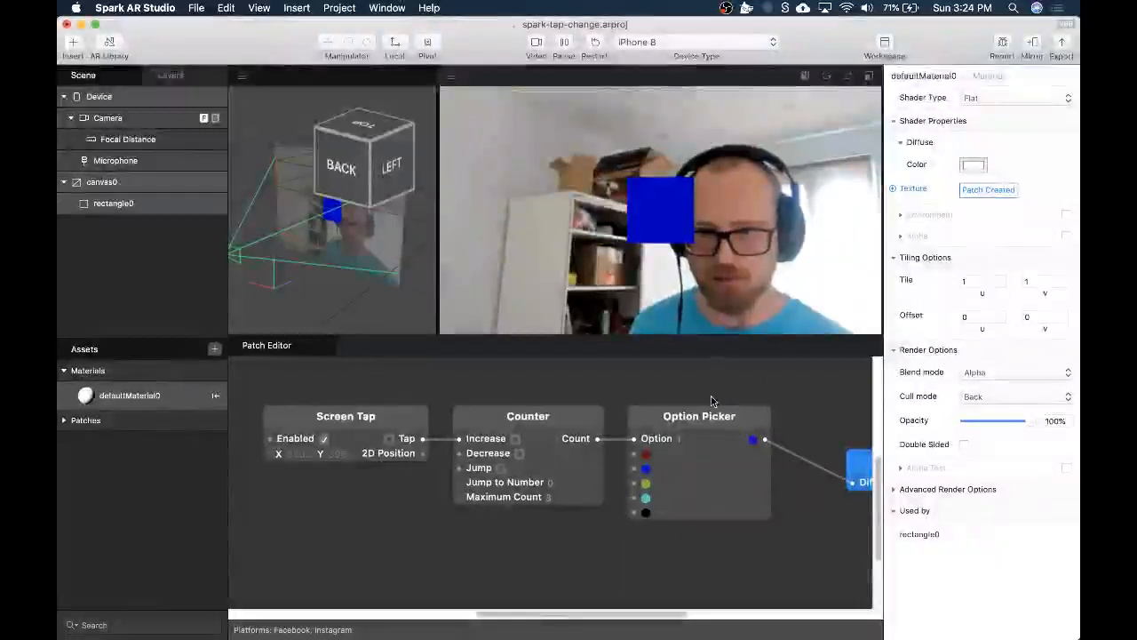
pyautogui.click(702, 466)
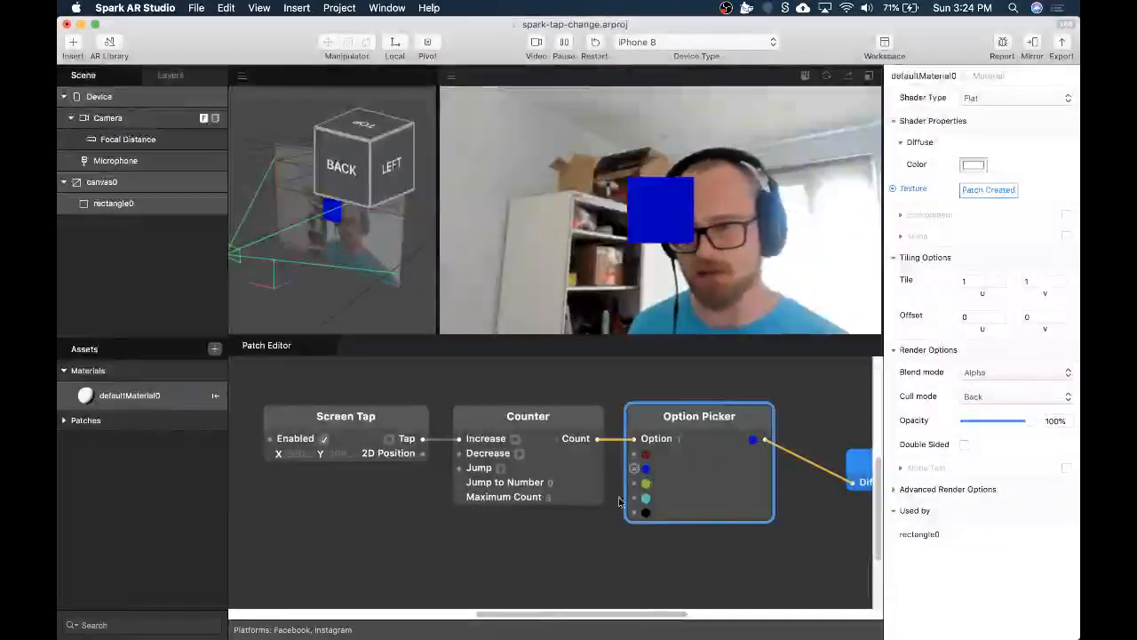
pyautogui.click(769, 536)
# Delete the Option Picker patch and move the defaultMaterial0 patch farther away from the Counter.
pyautogui.moveTo(723, 420); pyautogui.dragTo(629, 421)
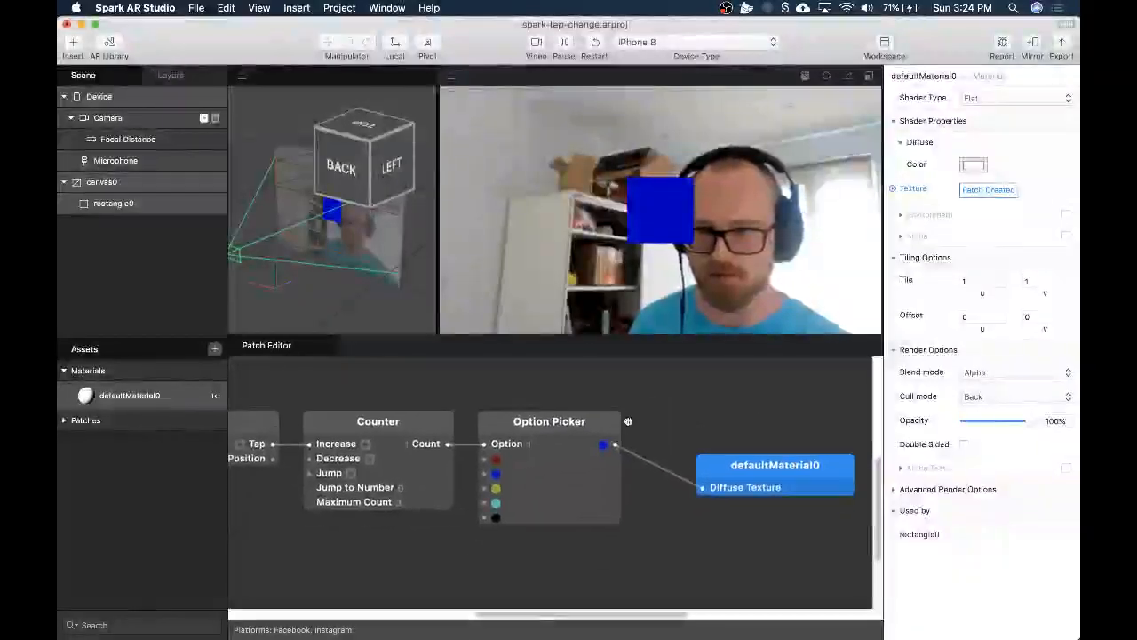
pyautogui.scroll(-4, 655, 467)
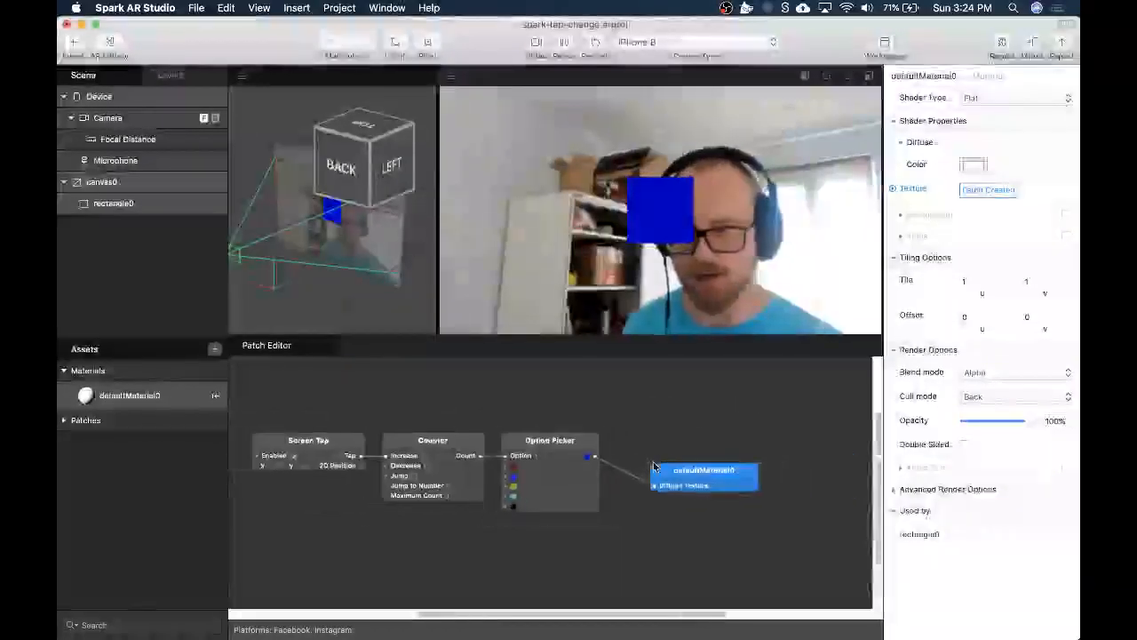
pyautogui.click(540, 440)
pyautogui.press('Delete')
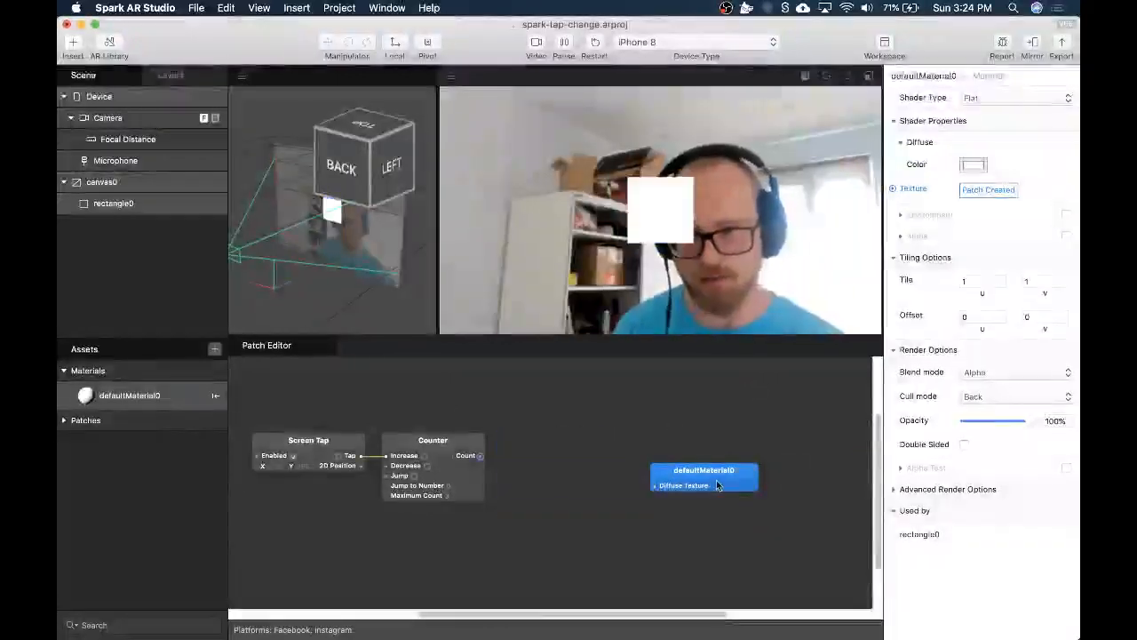
pyautogui.moveTo(716, 479); pyautogui.dragTo(758, 457)
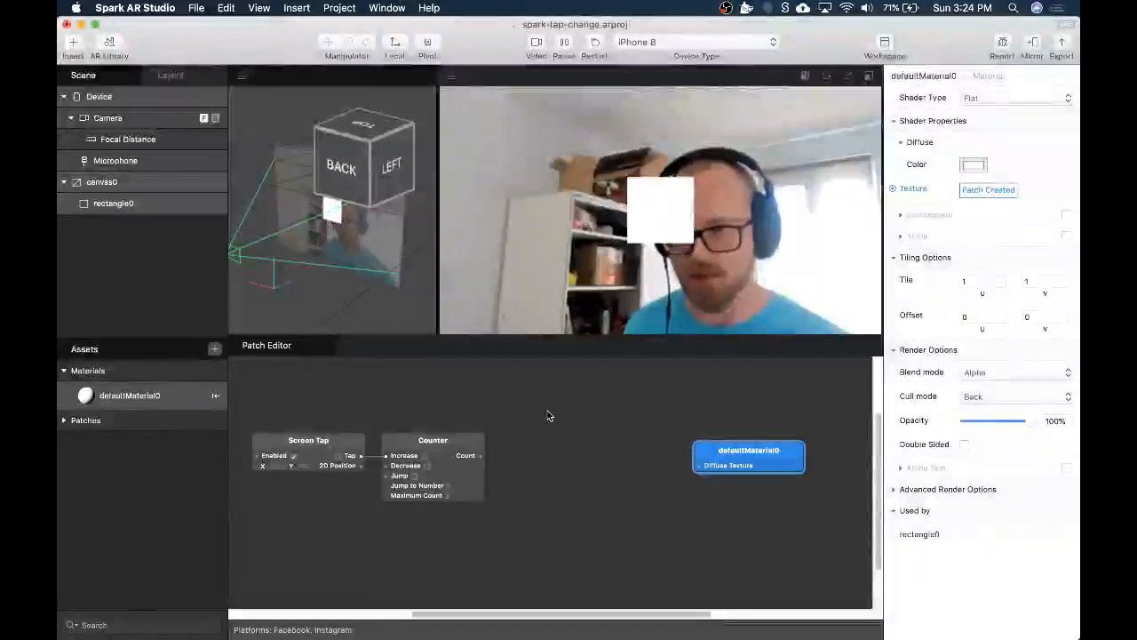
pyautogui.rightClick(518, 447)
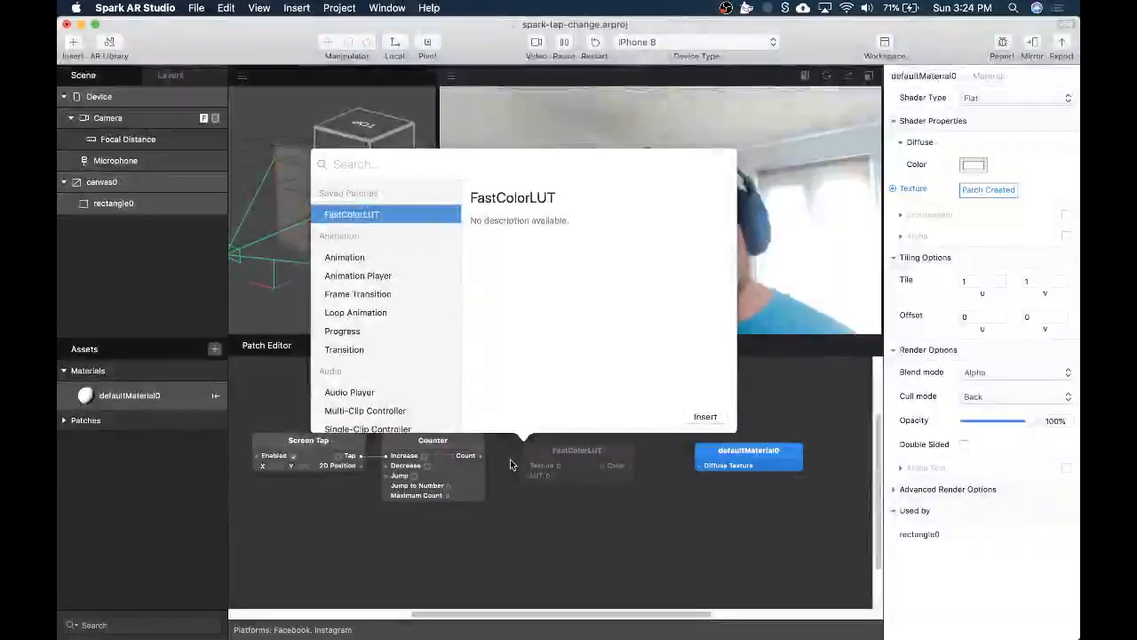
pyautogui.click(508, 528)
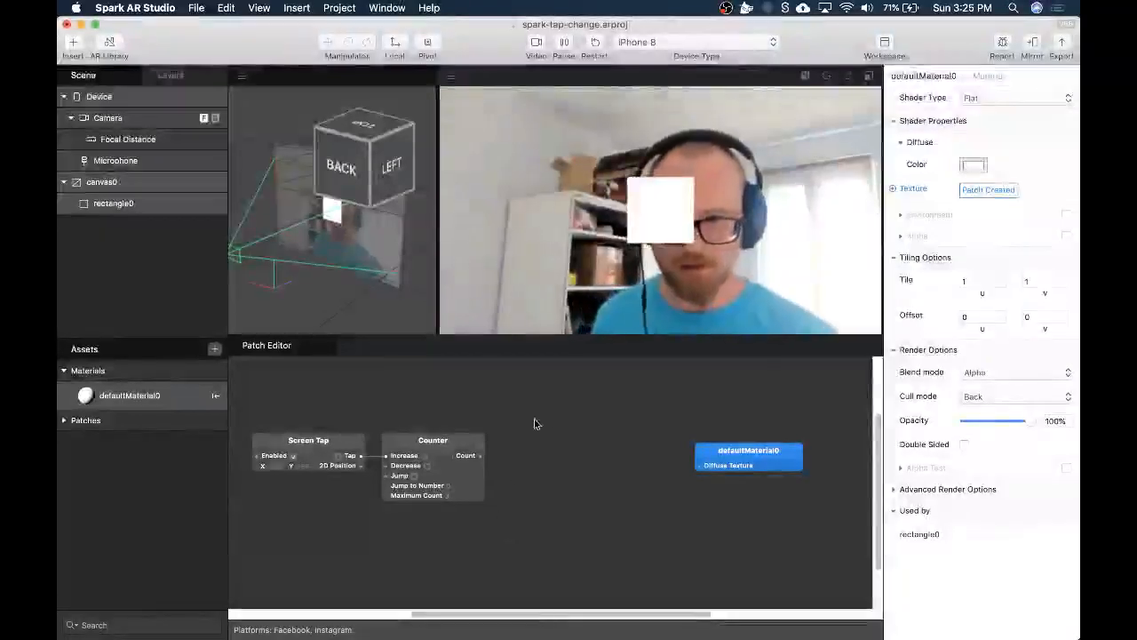
pyautogui.click(454, 495)
pyautogui.click(547, 475)
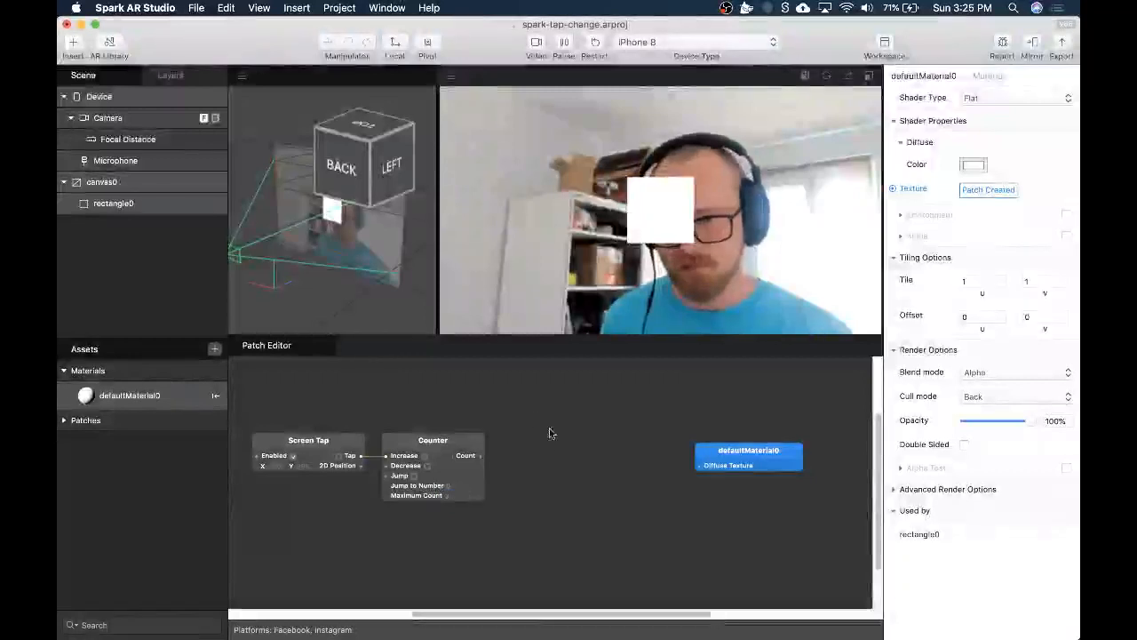
# Add an Equals patch between the Counter and the defaultMaterial0 patch.
pyautogui.doubleClick(534, 420)
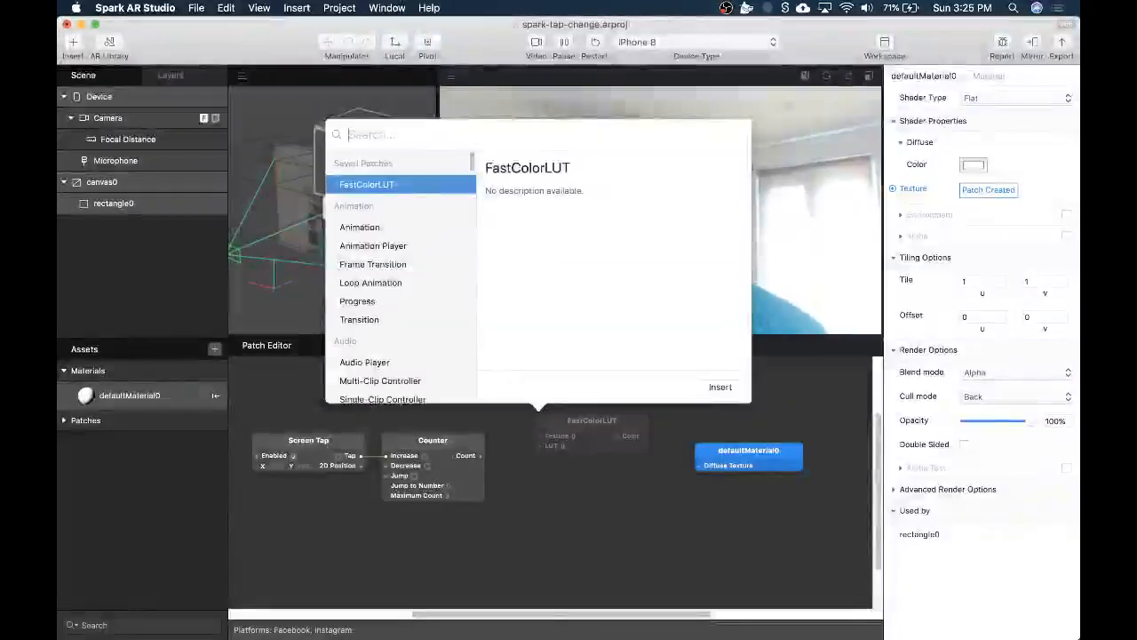
pyautogui.write('if')
pyautogui.press('BackSpace')
pyautogui.press('BackSpace')
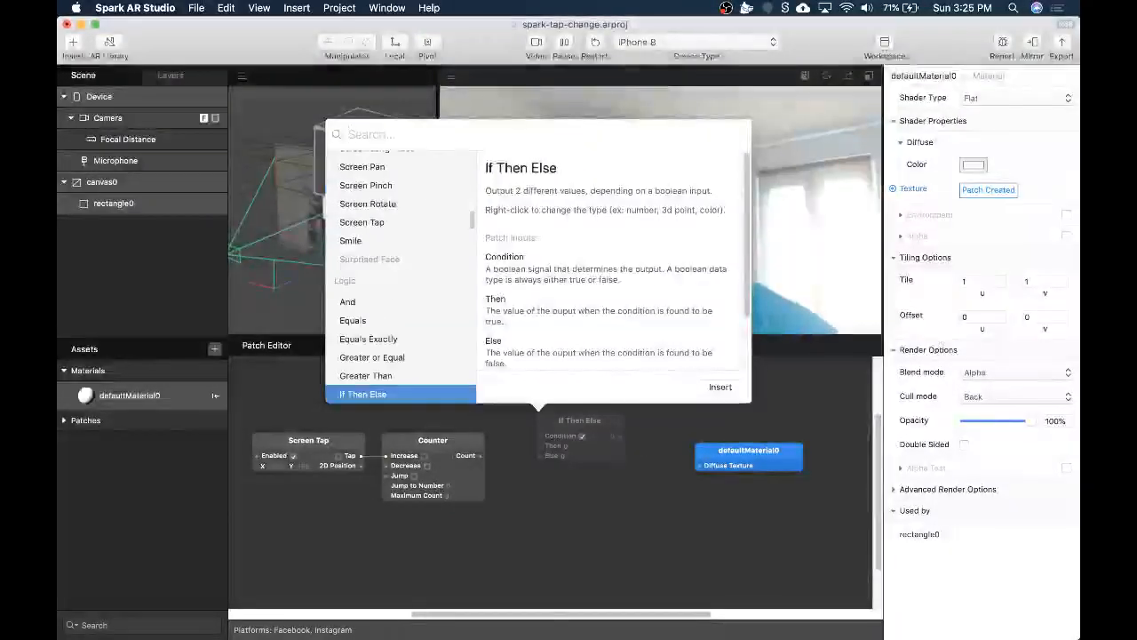
pyautogui.write('eq')
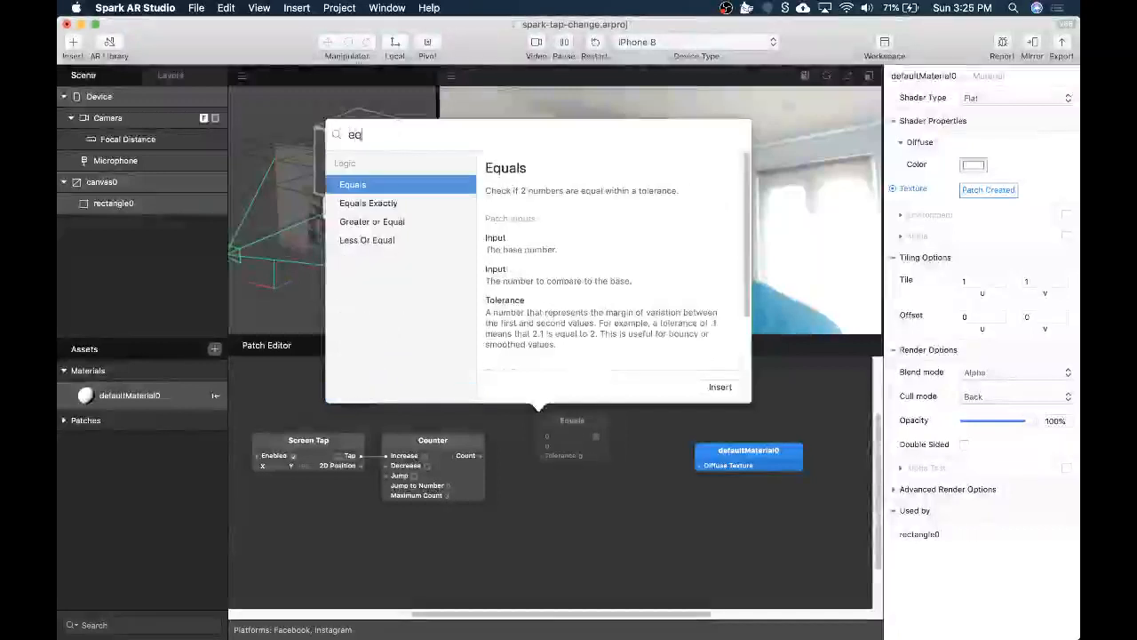
pyautogui.press('Return')
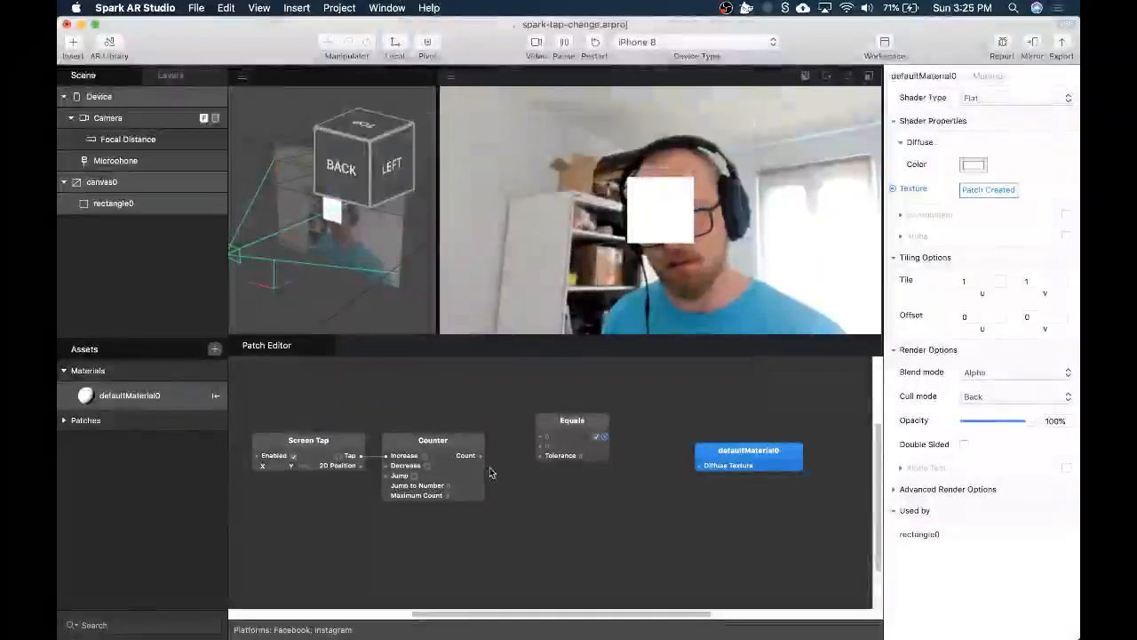
# Connect the Counter's Count output to the Equals patch's first input and set the comparison value to 1.
pyautogui.moveTo(480, 456); pyautogui.dragTo(586, 416)
pyautogui.click(553, 445)
pyautogui.write('1')
pyautogui.press('Return')
# Duplicate the Equals patch, place the copy directly below the original and set its comparison value to 2.
pyautogui.press('super+c')
pyautogui.press('super+v')
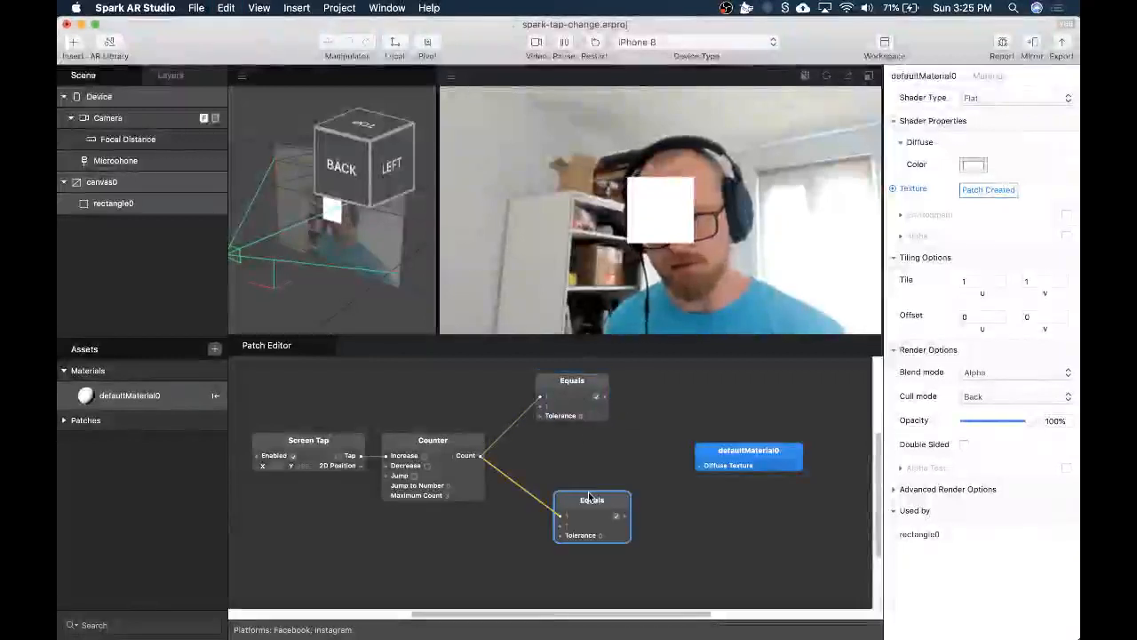
pyautogui.moveTo(588, 492); pyautogui.dragTo(569, 443)
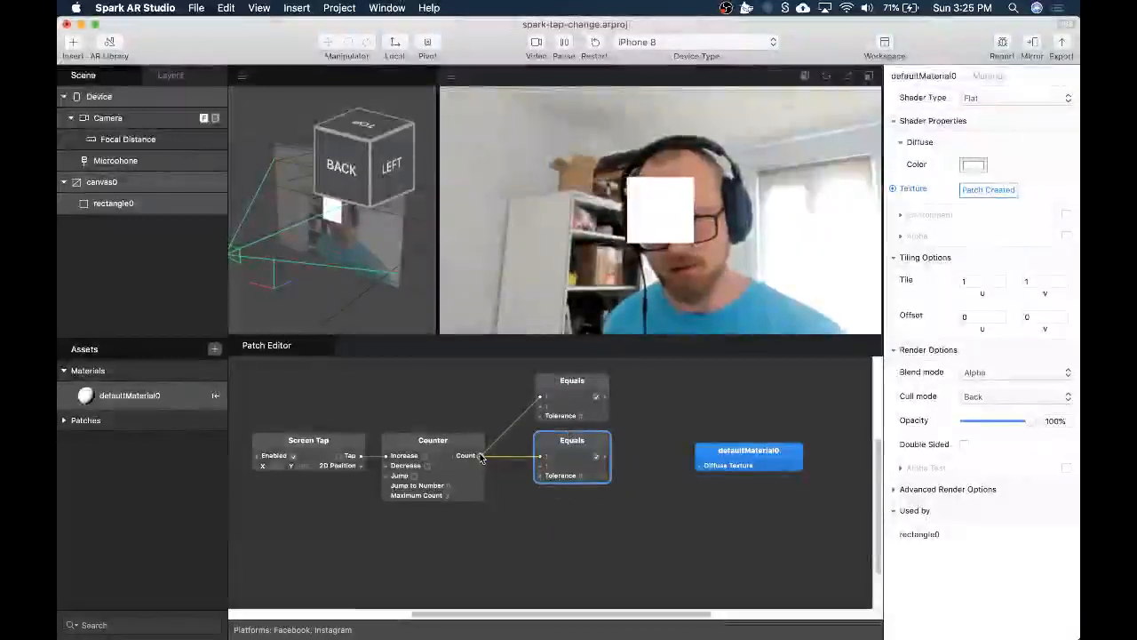
pyautogui.click(548, 465)
pyautogui.write('2')
pyautogui.click(539, 499)
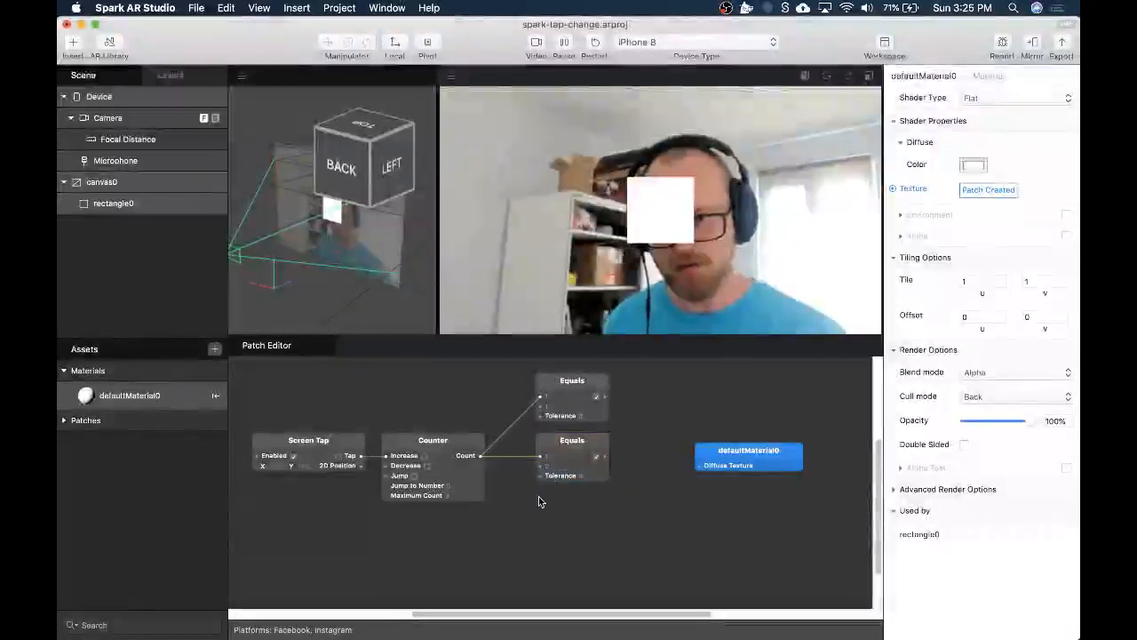
# Duplicate the second Equals patch, align the third one beneath it and set its comparison value to 3.
pyautogui.click(577, 448)
pyautogui.press('super+c')
pyautogui.press('super+v')
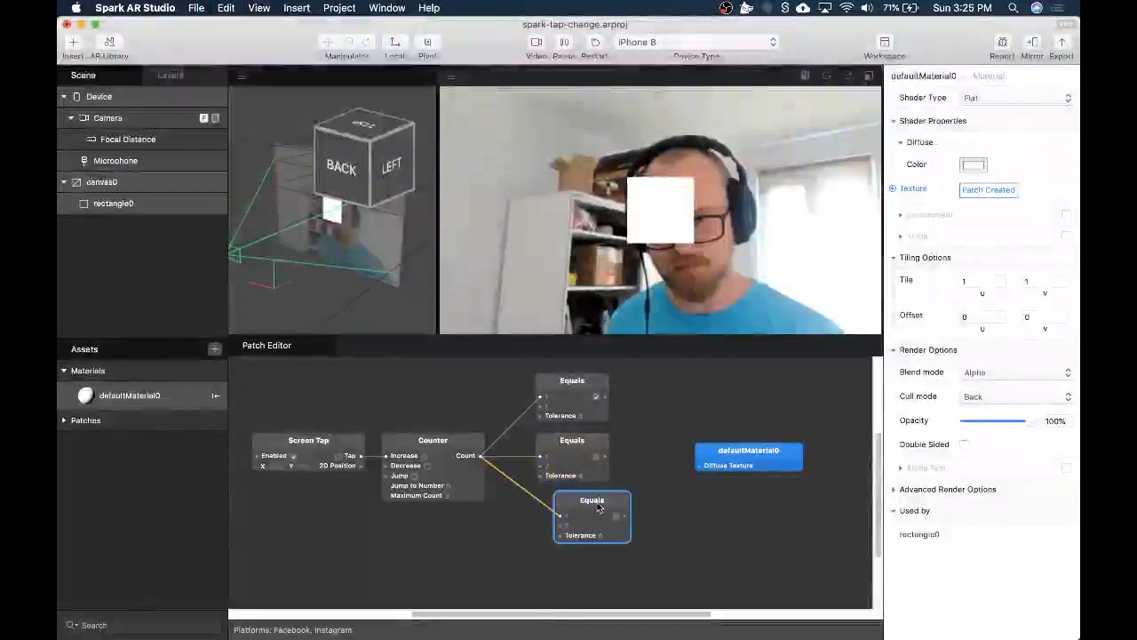
pyautogui.moveTo(595, 503); pyautogui.dragTo(578, 502)
pyautogui.click(548, 524)
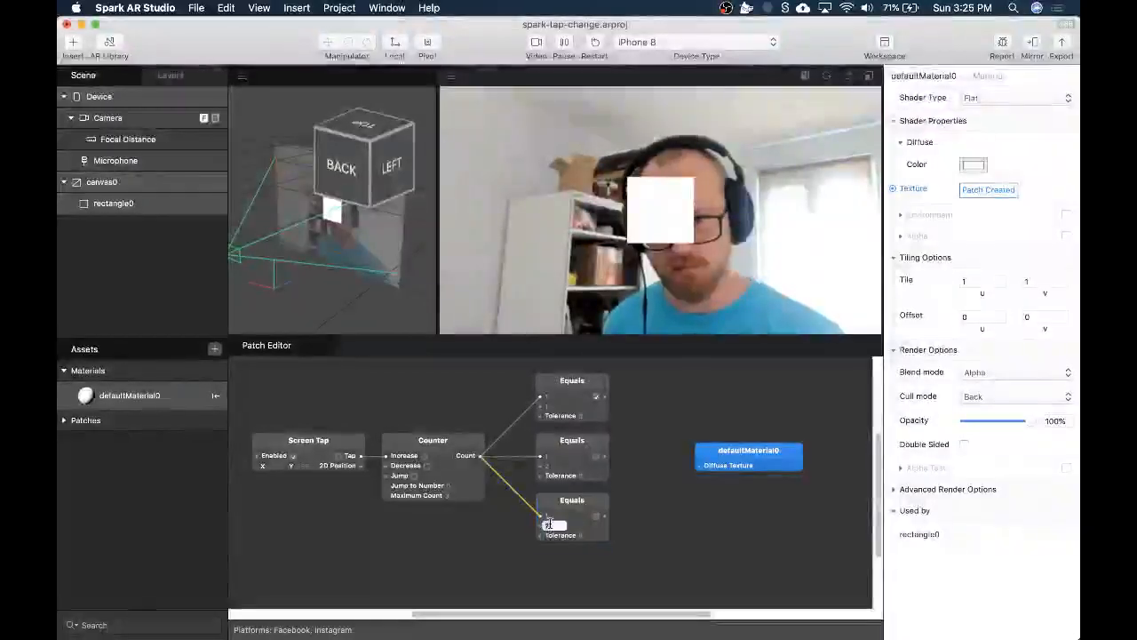
pyautogui.write('3')
pyautogui.click(644, 530)
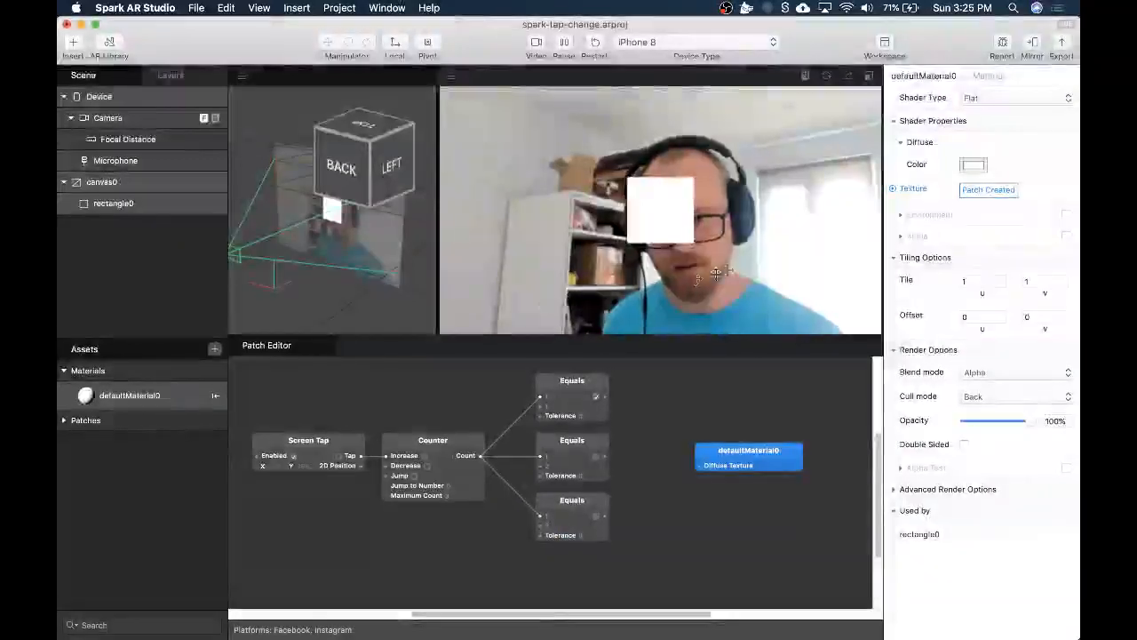
# Simulate several screen taps in the preview to check which Equals patch becomes true at each count.
pyautogui.click(667, 318)
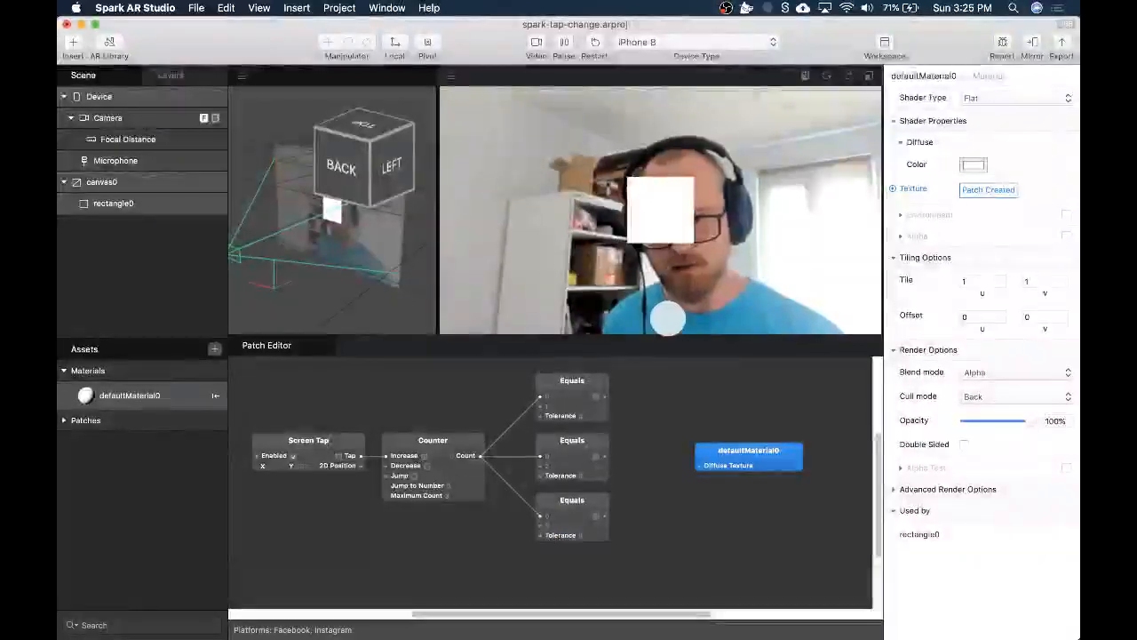
pyautogui.click(668, 305)
pyautogui.click(668, 305)
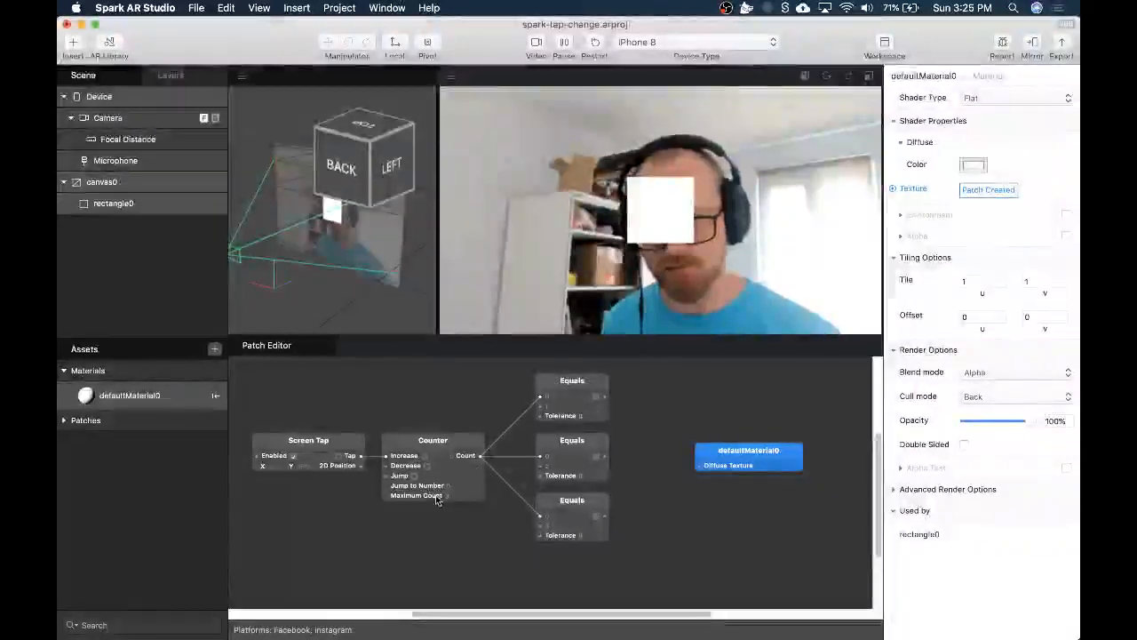
# Set the third Equals patch's comparison value to 0 and test the three conditions with simulated screen taps.
pyautogui.click(550, 526)
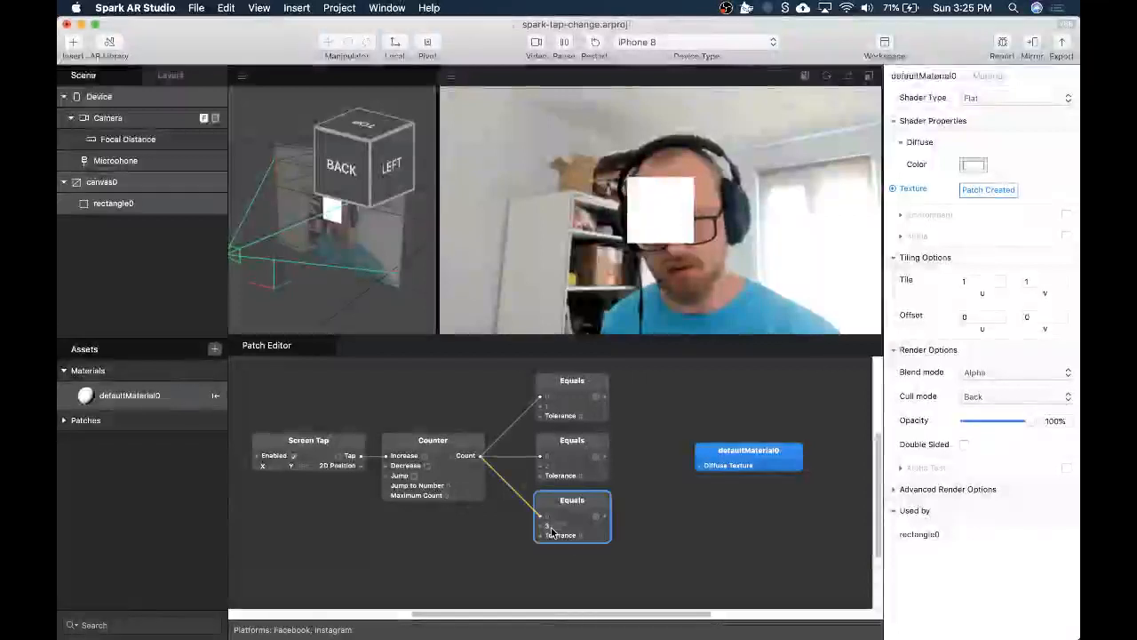
pyautogui.click(664, 499)
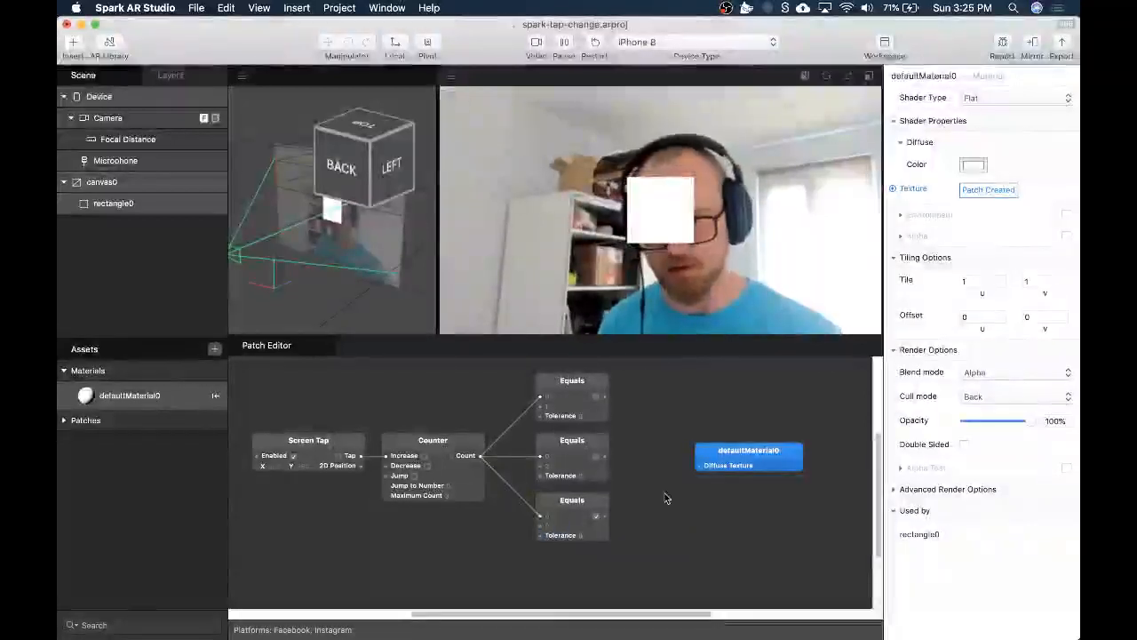
pyautogui.click(675, 275)
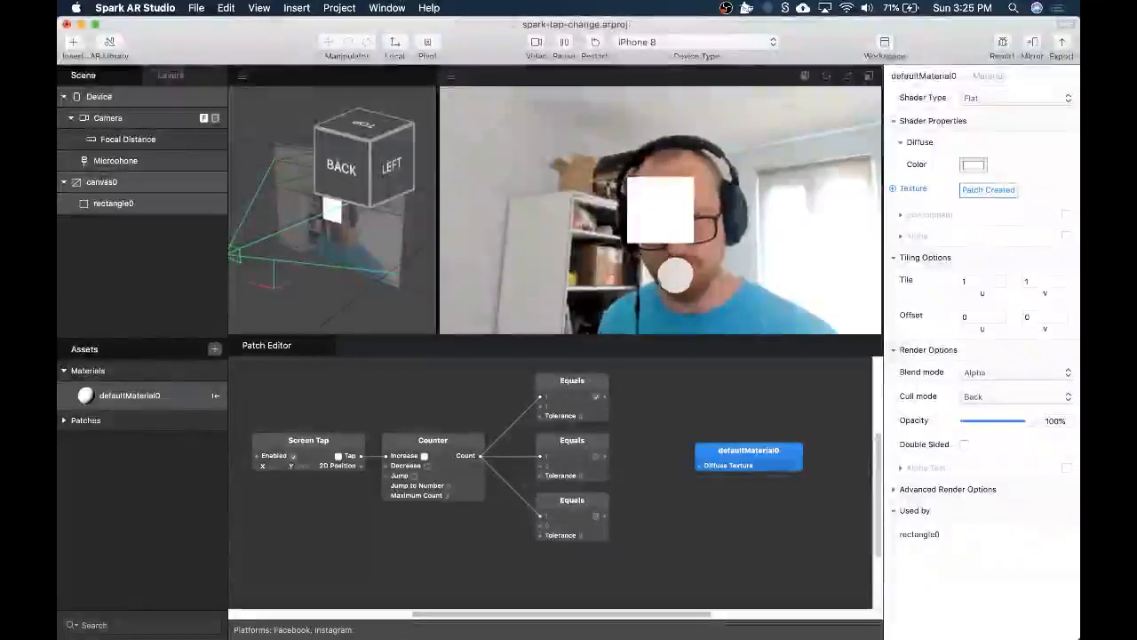
pyautogui.click(675, 277)
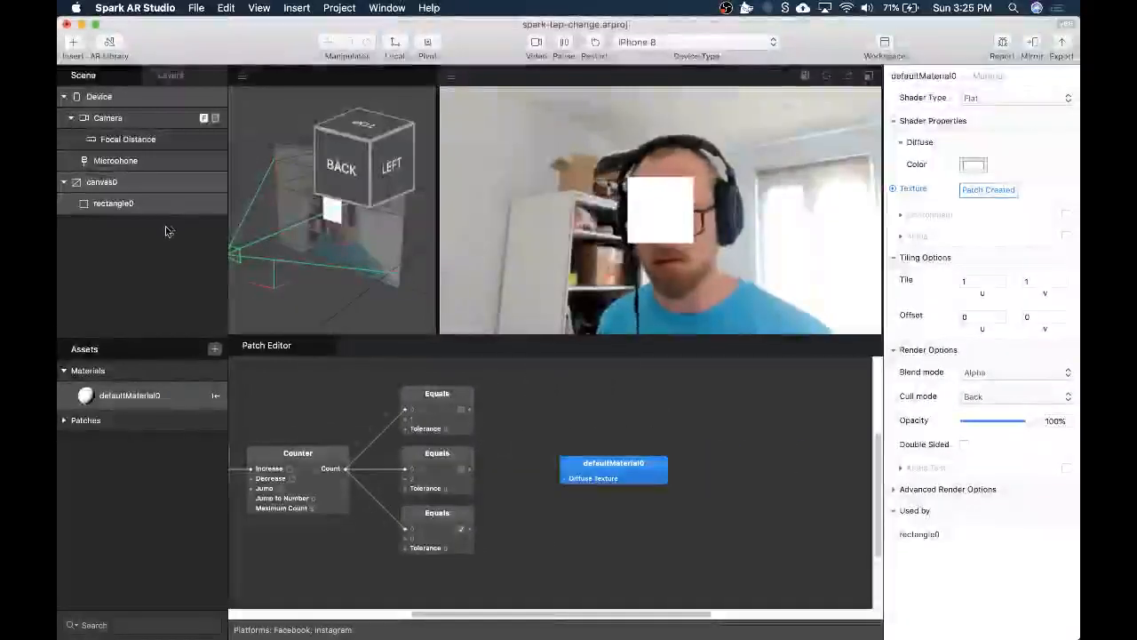
# Duplicate rectangle0 twice under canvas0 and inspect the copies' properties.
pyautogui.click(147, 202)
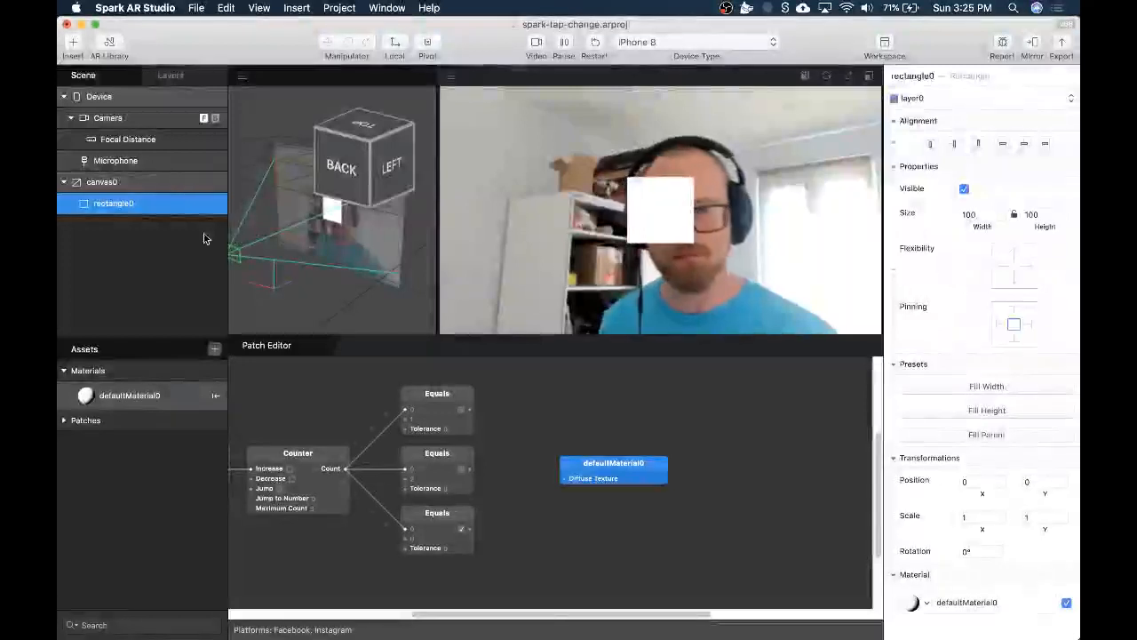
pyautogui.click(144, 221)
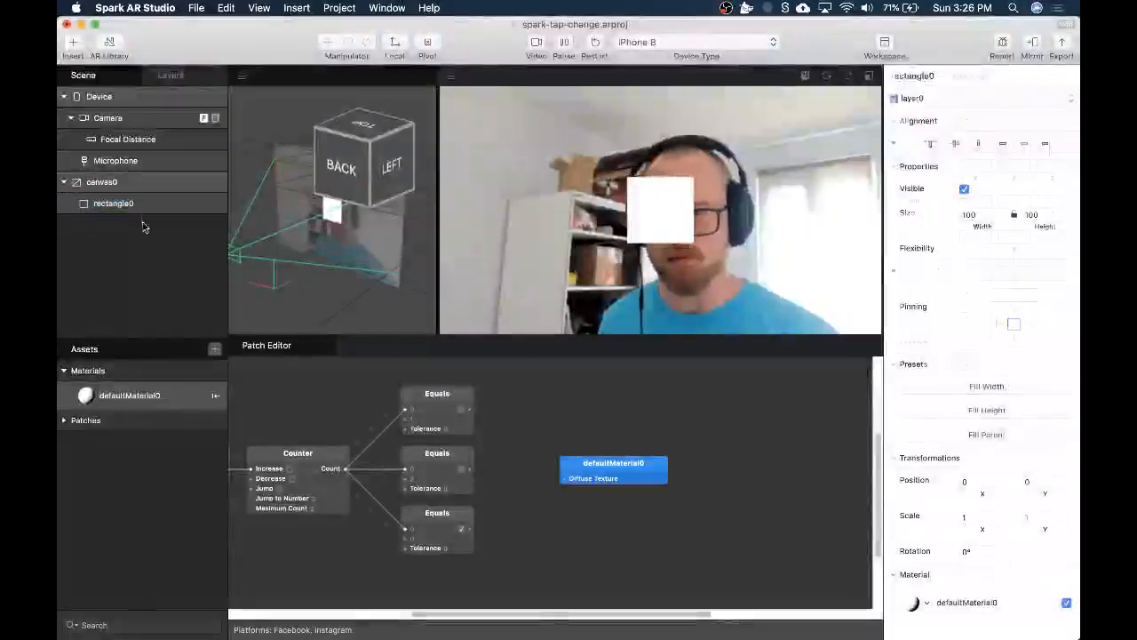
pyautogui.click(145, 211)
pyautogui.press('super+d')
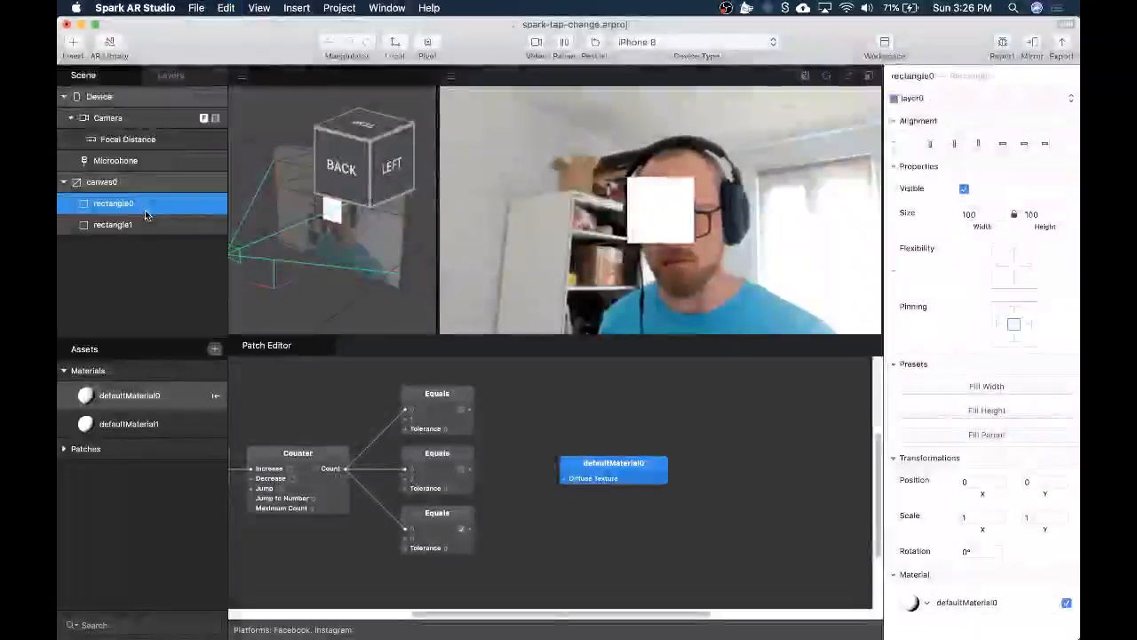
pyautogui.press('super+d')
pyautogui.click(169, 224)
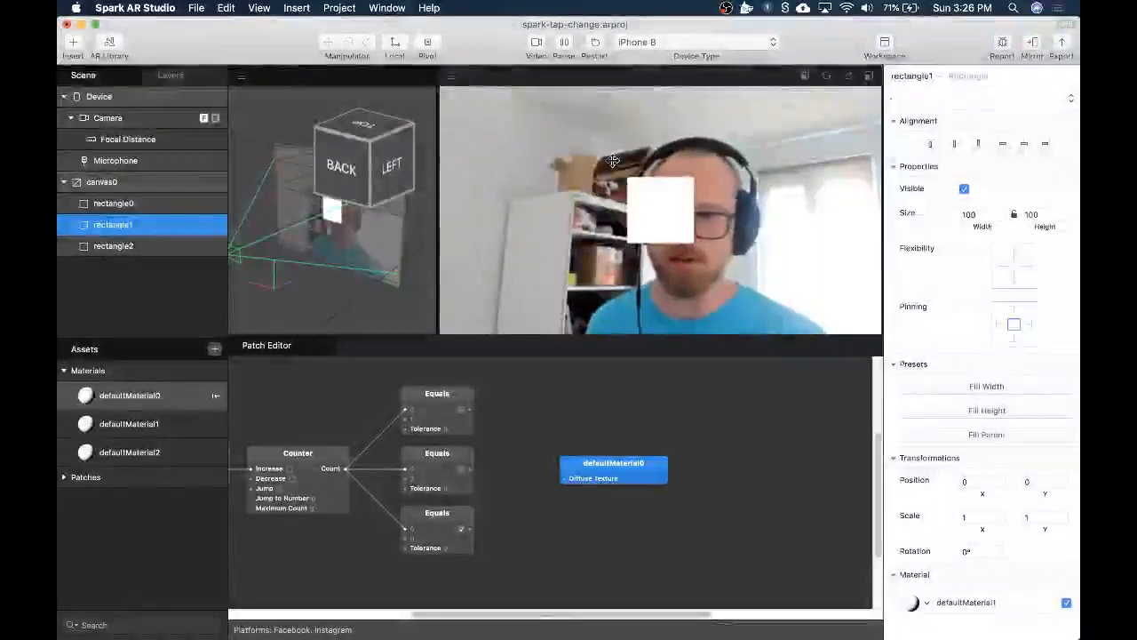
pyautogui.click(149, 246)
pyautogui.click(163, 222)
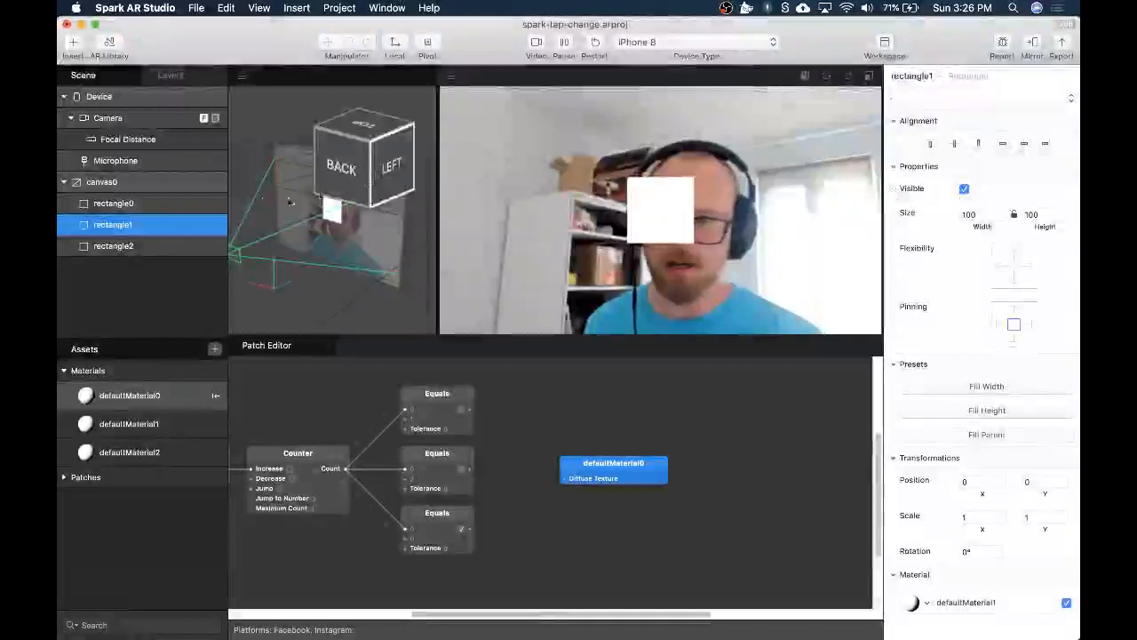
# Create a Visible patch for rectangle0 and connect the first Equals patch's output to it.
pyautogui.click(159, 205)
pyautogui.click(893, 188)
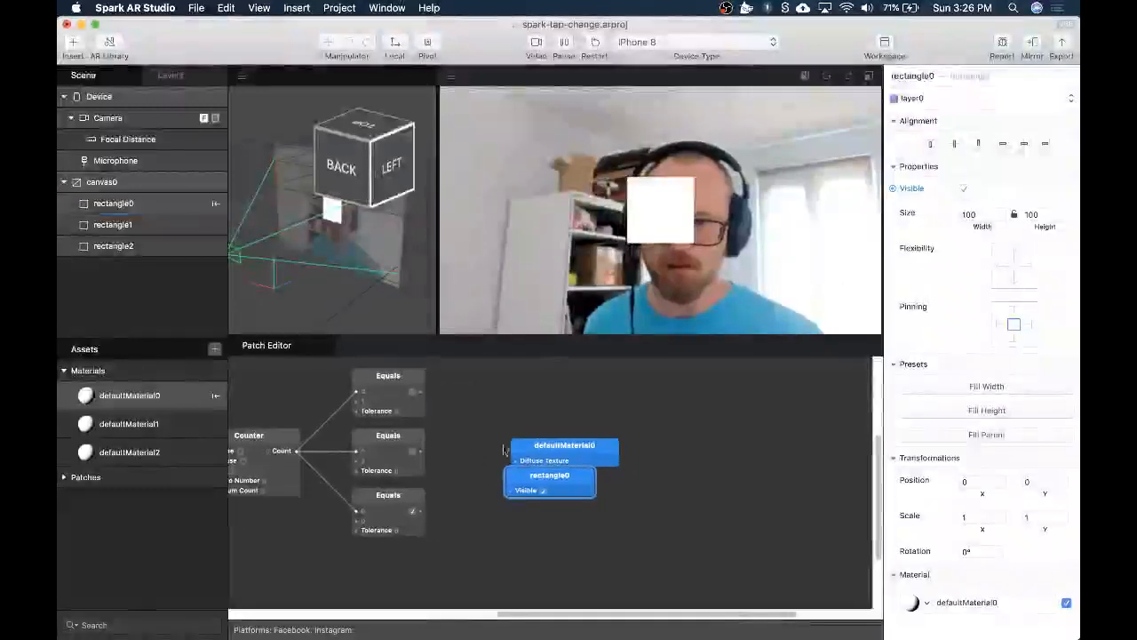
pyautogui.moveTo(541, 482); pyautogui.dragTo(501, 392)
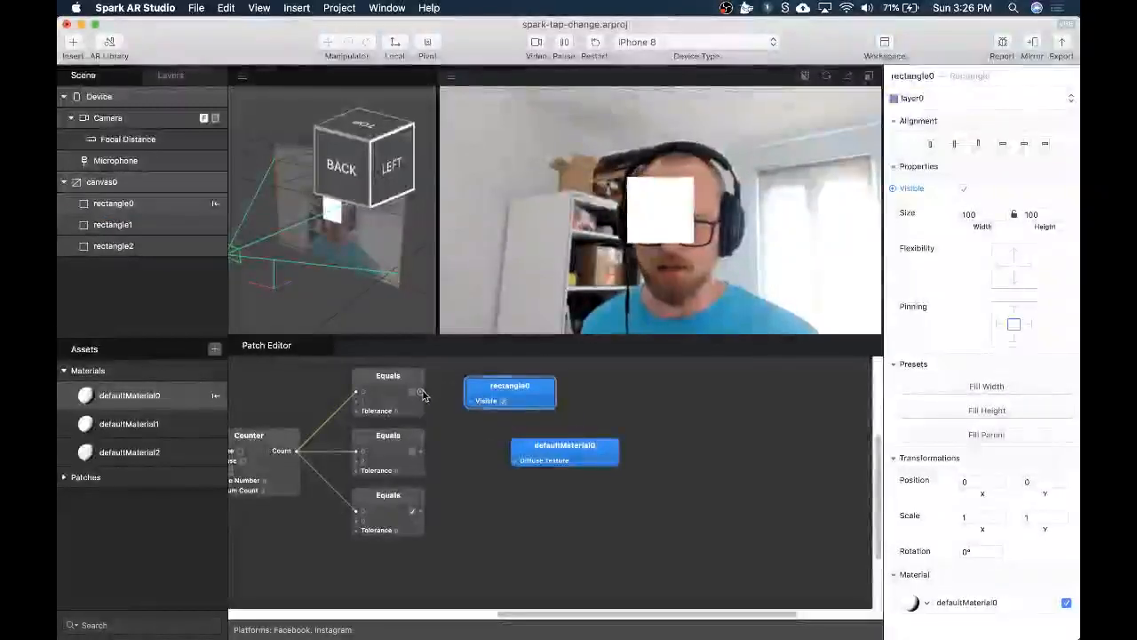
pyautogui.moveTo(420, 392); pyautogui.dragTo(507, 385)
# Create a Visible patch for rectangle1, move the defaultMaterial0 patch out of the way and connect the second Equals patch's output to rectangle1's visibility.
pyautogui.click(113, 202)
pyautogui.click(113, 224)
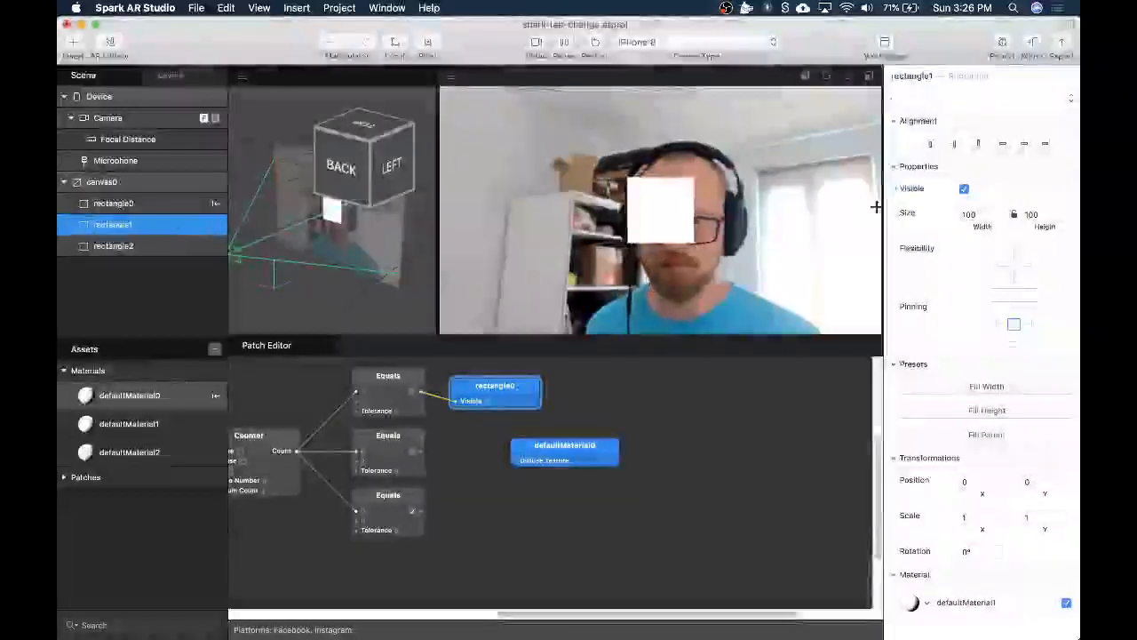
pyautogui.click(965, 190)
pyautogui.click(893, 189)
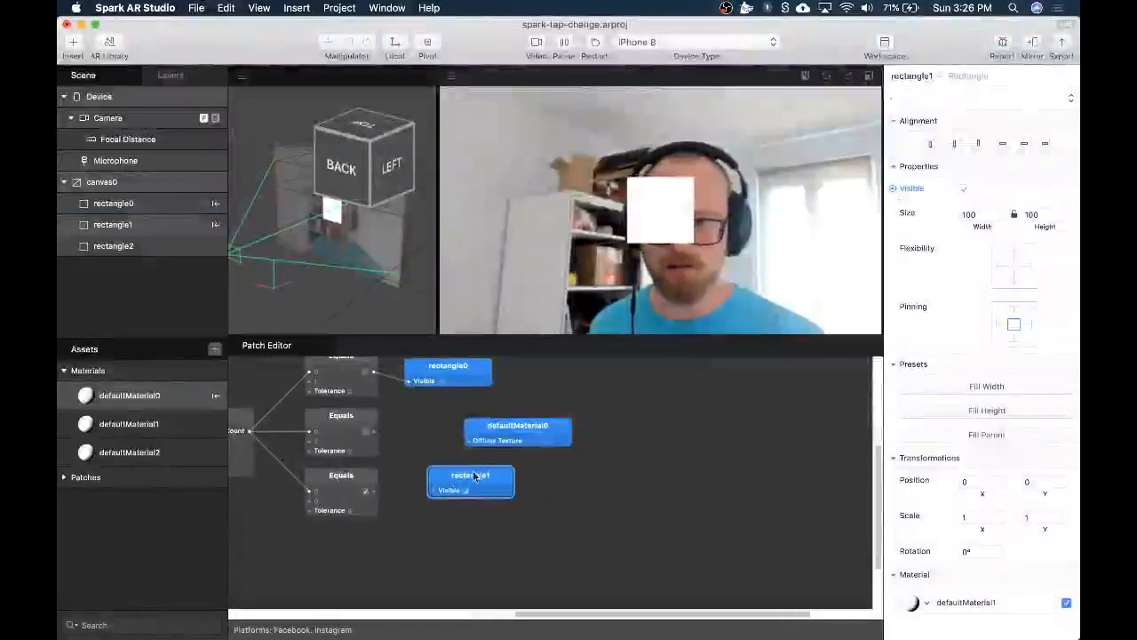
pyautogui.moveTo(611, 433); pyautogui.dragTo(777, 424)
pyautogui.moveTo(475, 491); pyautogui.dragTo(453, 431)
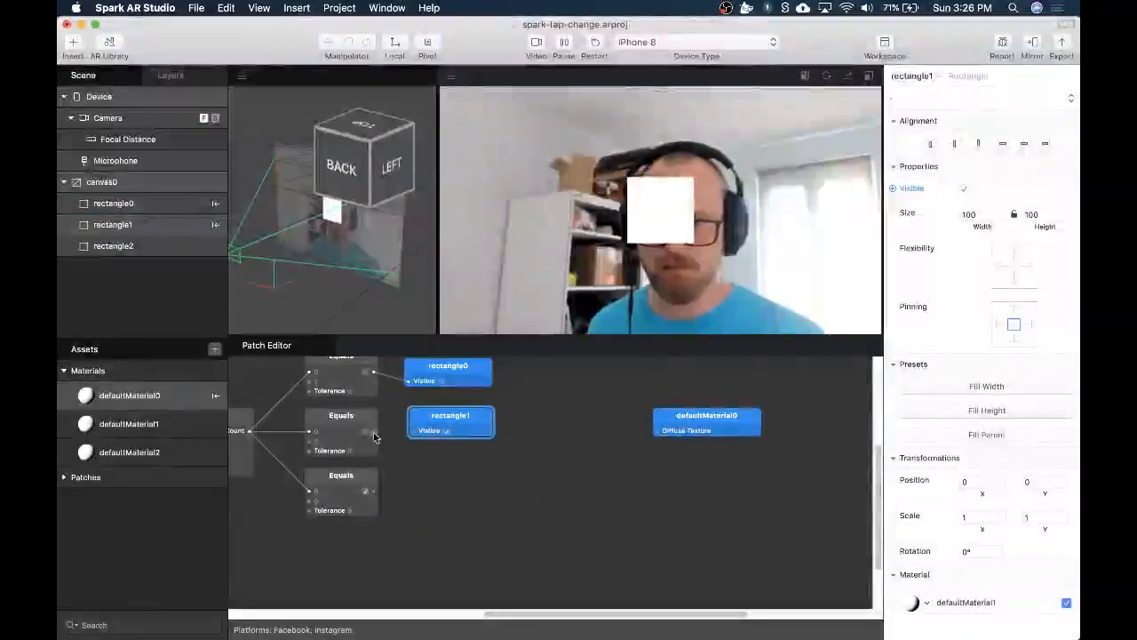
pyautogui.moveTo(374, 434); pyautogui.dragTo(413, 431)
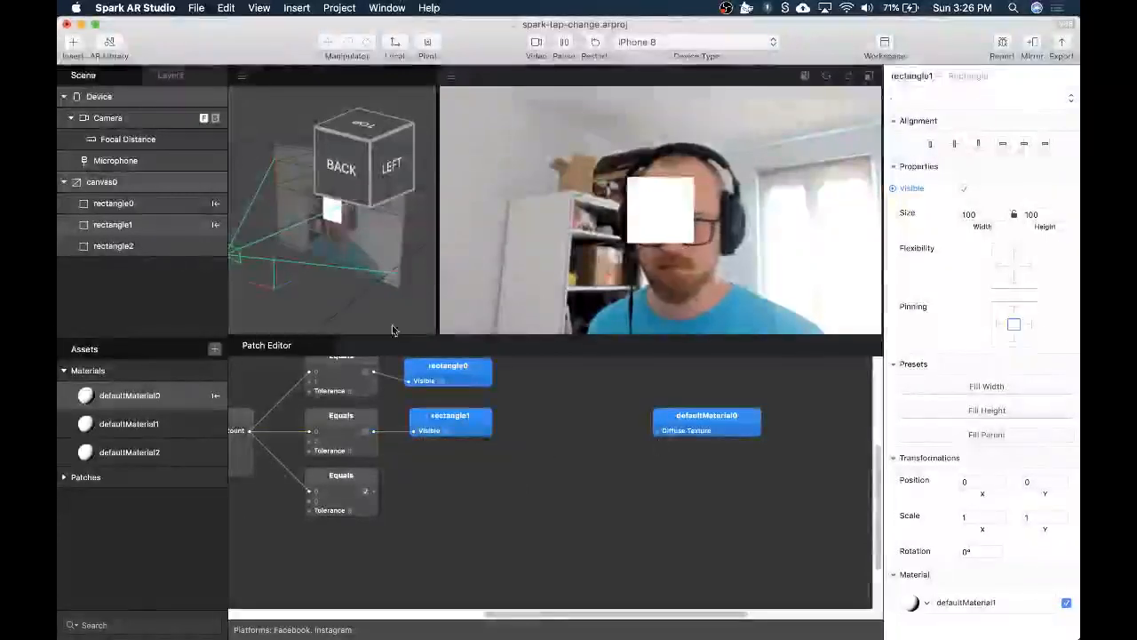
# Create a Visible patch for rectangle2 and connect the third Equals patch's output to it.
pyautogui.click(120, 246)
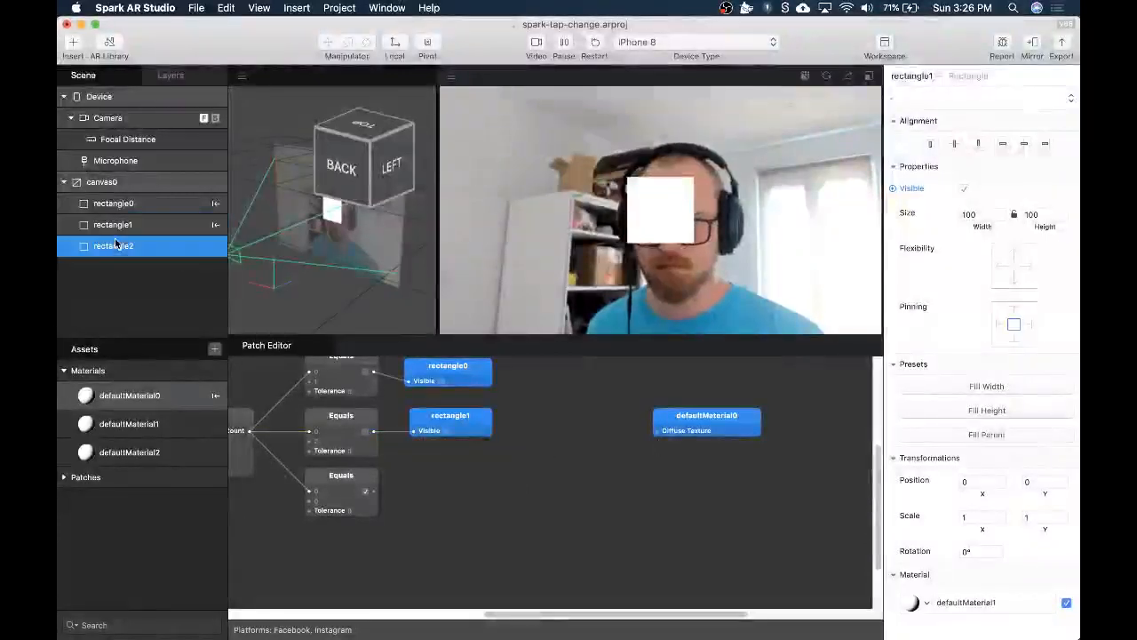
pyautogui.click(891, 189)
pyautogui.moveTo(532, 481); pyautogui.dragTo(346, 485)
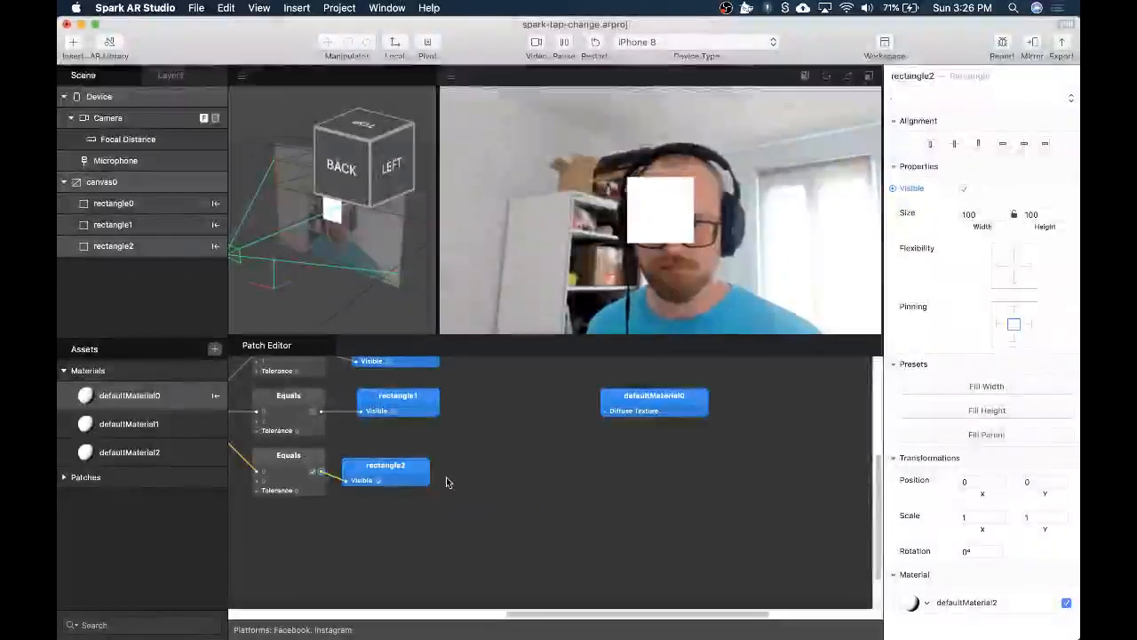
pyautogui.hscroll(-5, 515, 465)
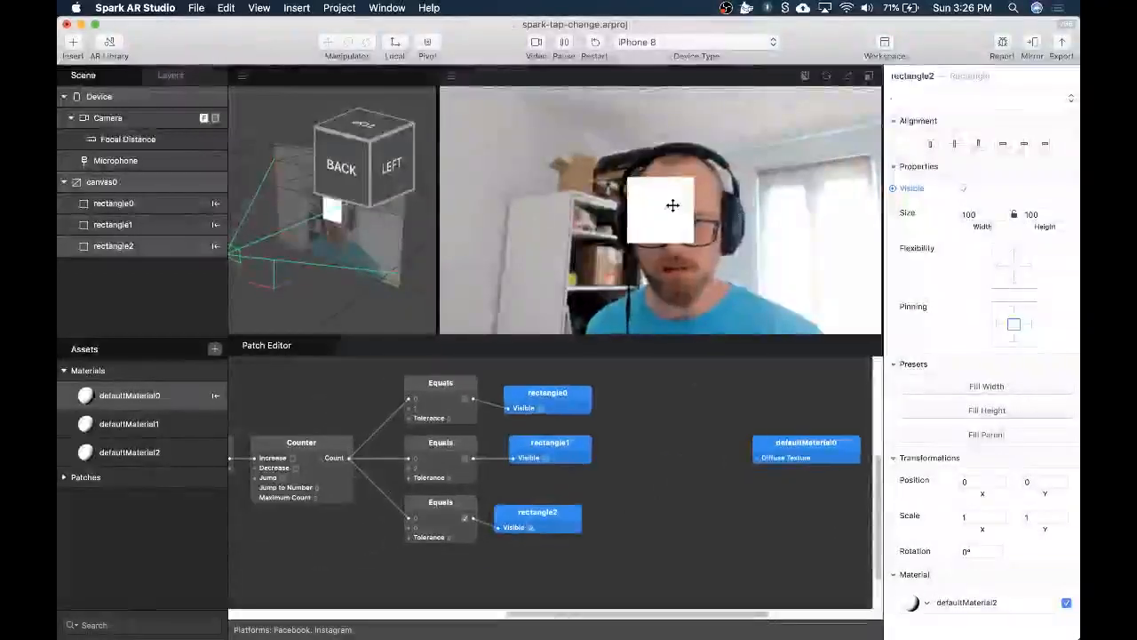
# Align rectangle0 to the canvas's top edge and rectangle2 to its bottom edge.
pyautogui.click(176, 201)
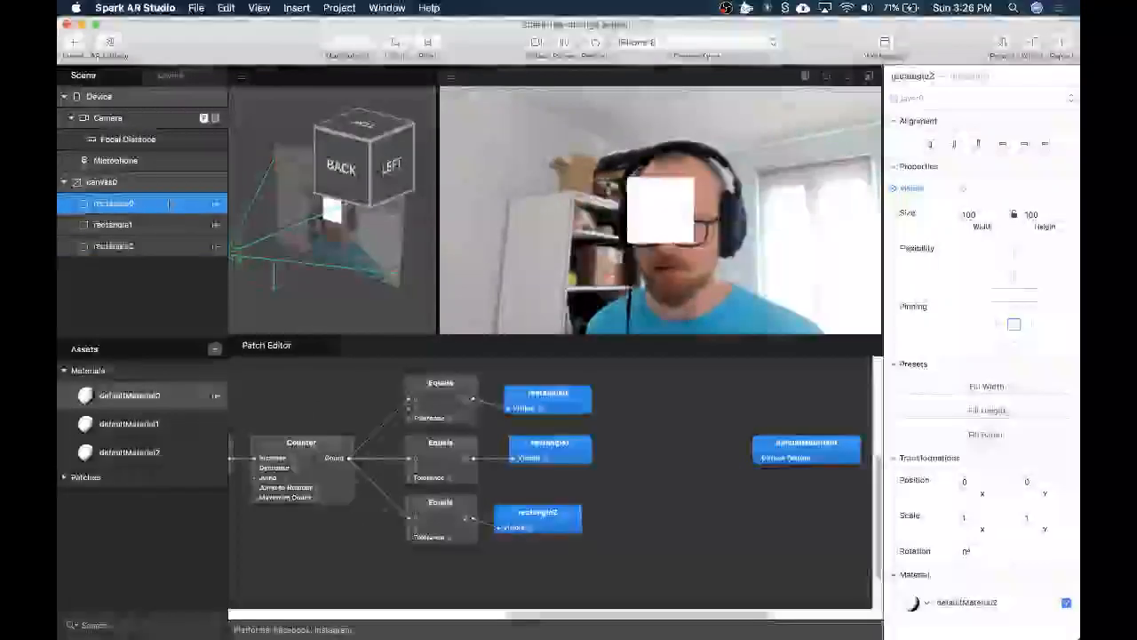
pyautogui.click(931, 144)
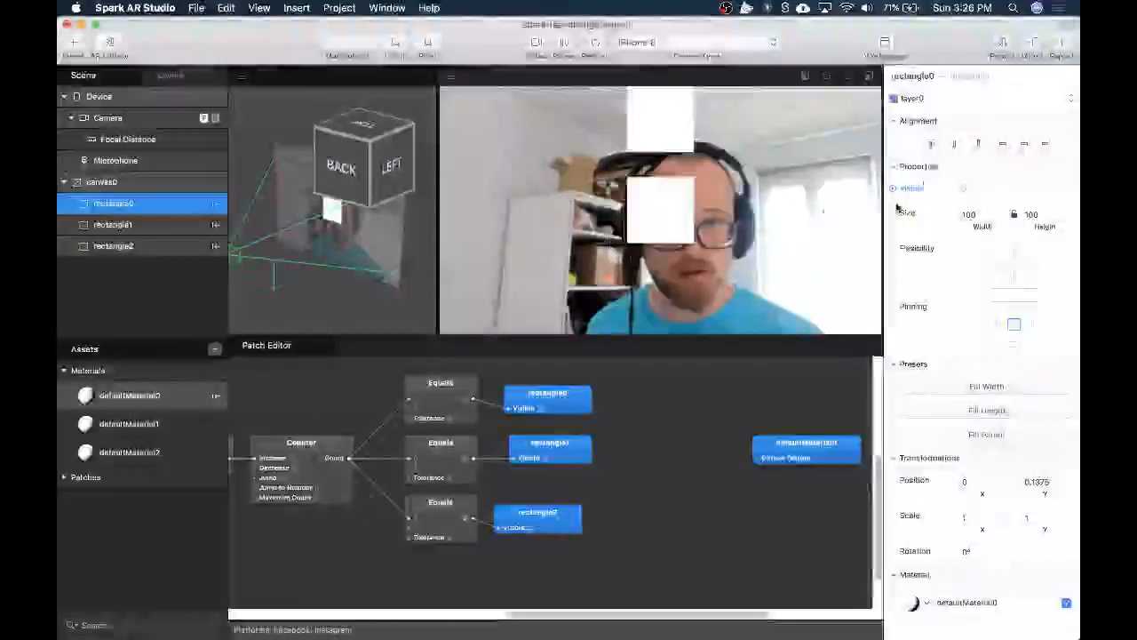
pyautogui.click(154, 252)
pyautogui.click(981, 145)
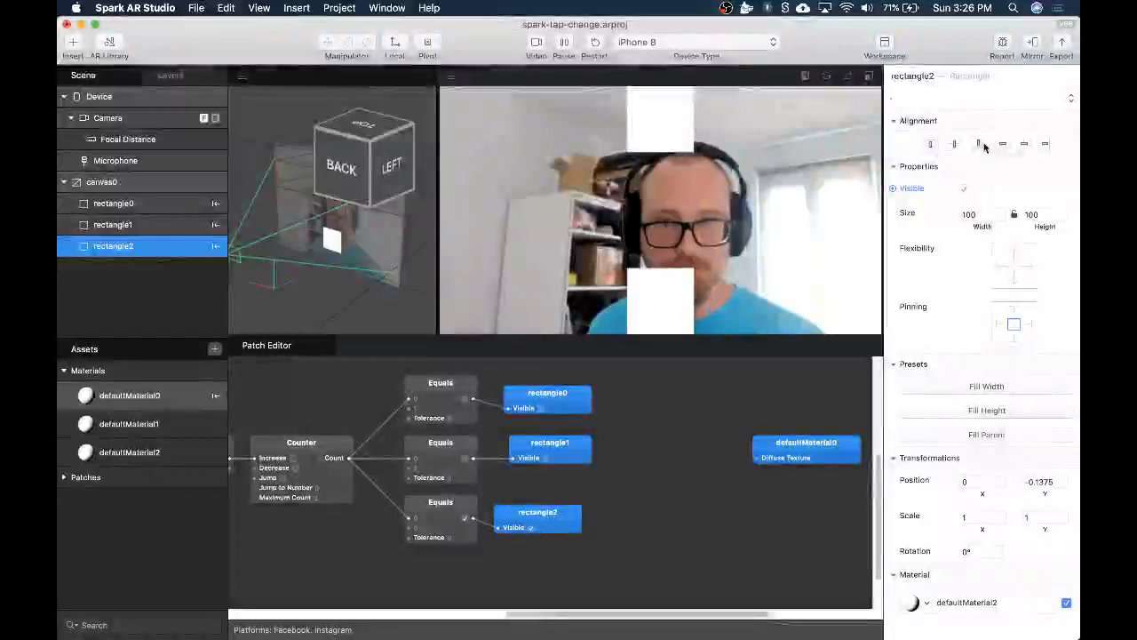
# Simulate screen taps in the preview to check which rectangle is shown at each count.
pyautogui.click(740, 237)
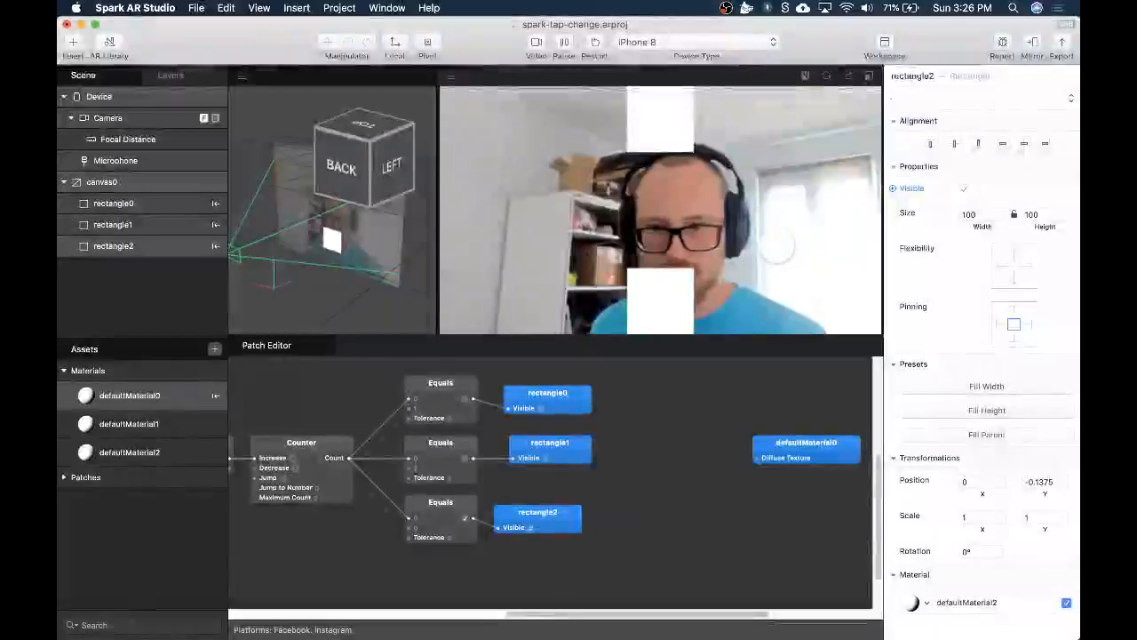
pyautogui.click(776, 249)
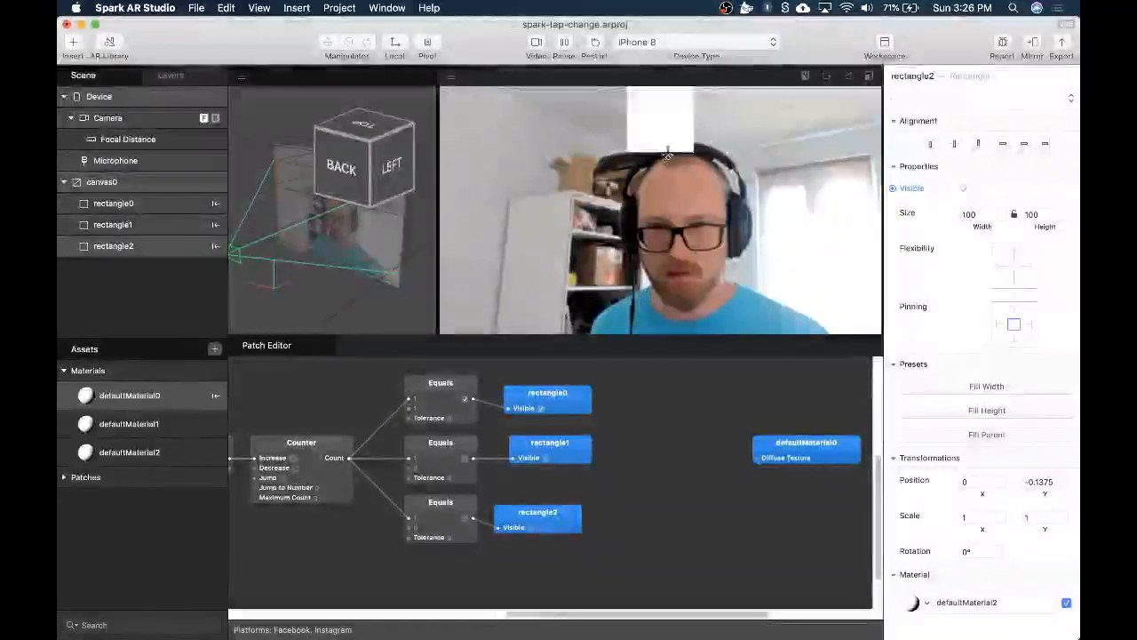
# Select rectangle0 and rectangle1 in turn to inspect their patch-driven Visible properties.
pyautogui.click(169, 205)
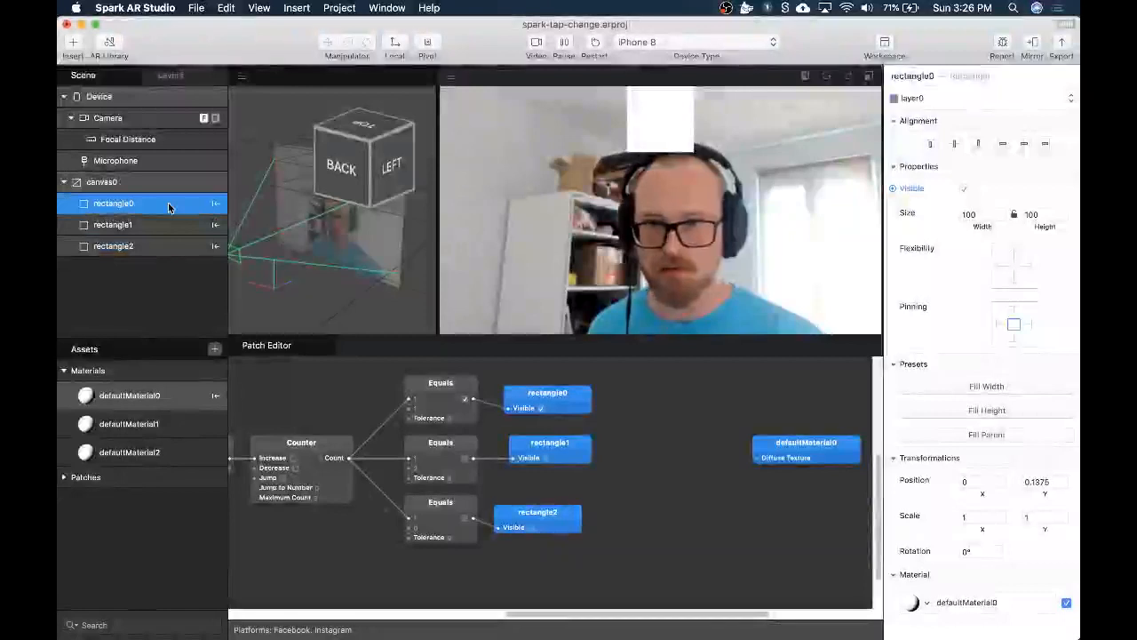
pyautogui.click(163, 231)
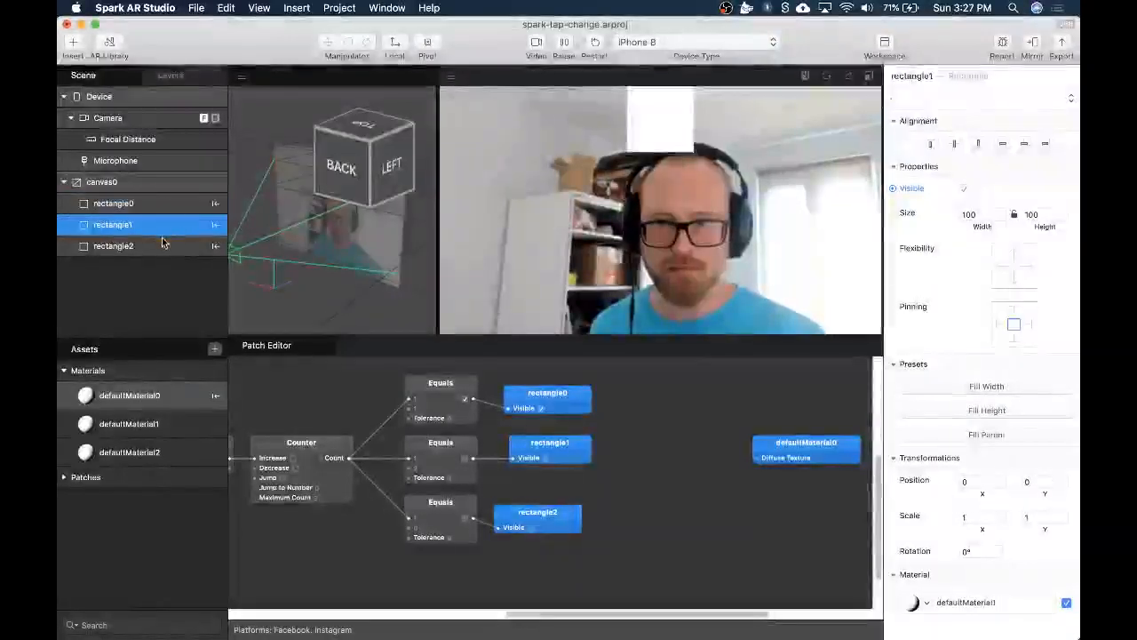
pyautogui.click(170, 205)
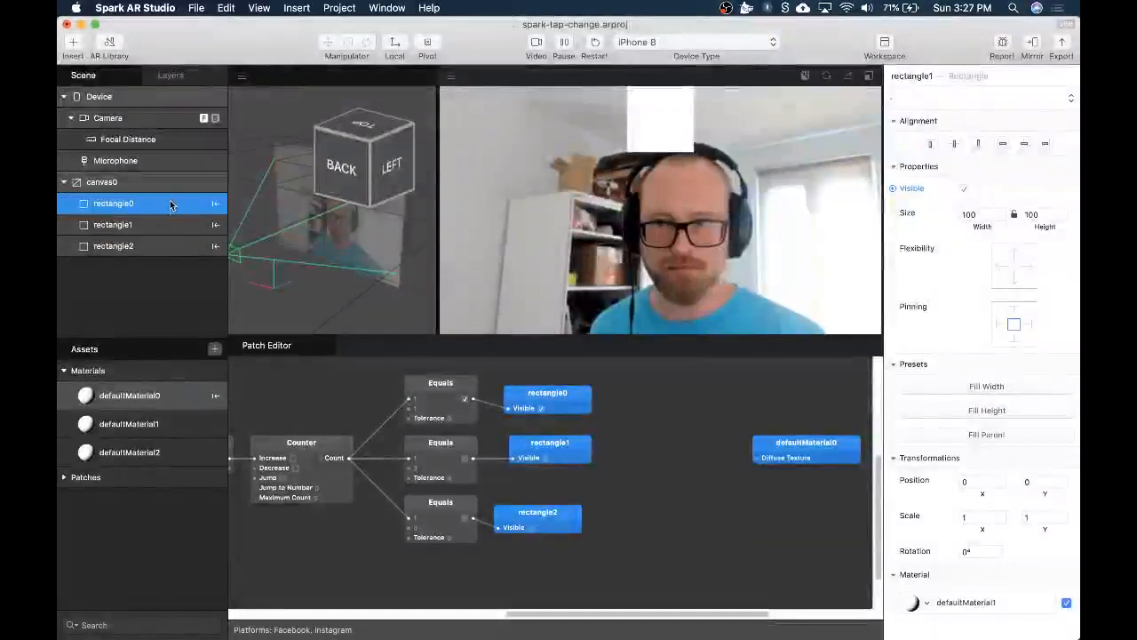
pyautogui.click(963, 189)
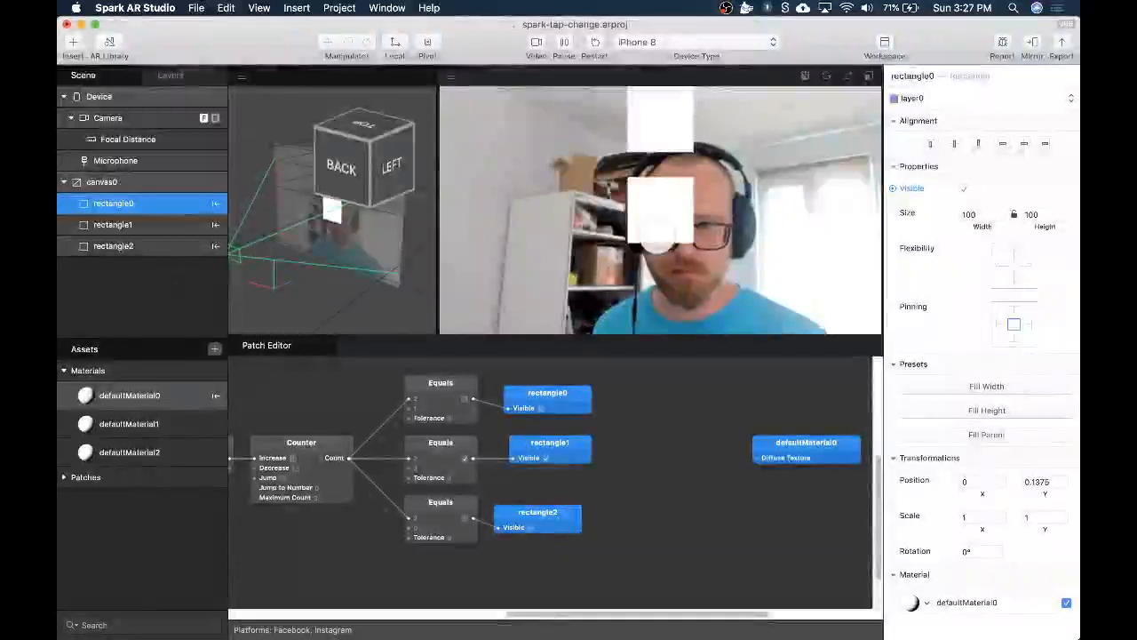
pyautogui.click(160, 185)
pyautogui.click(160, 223)
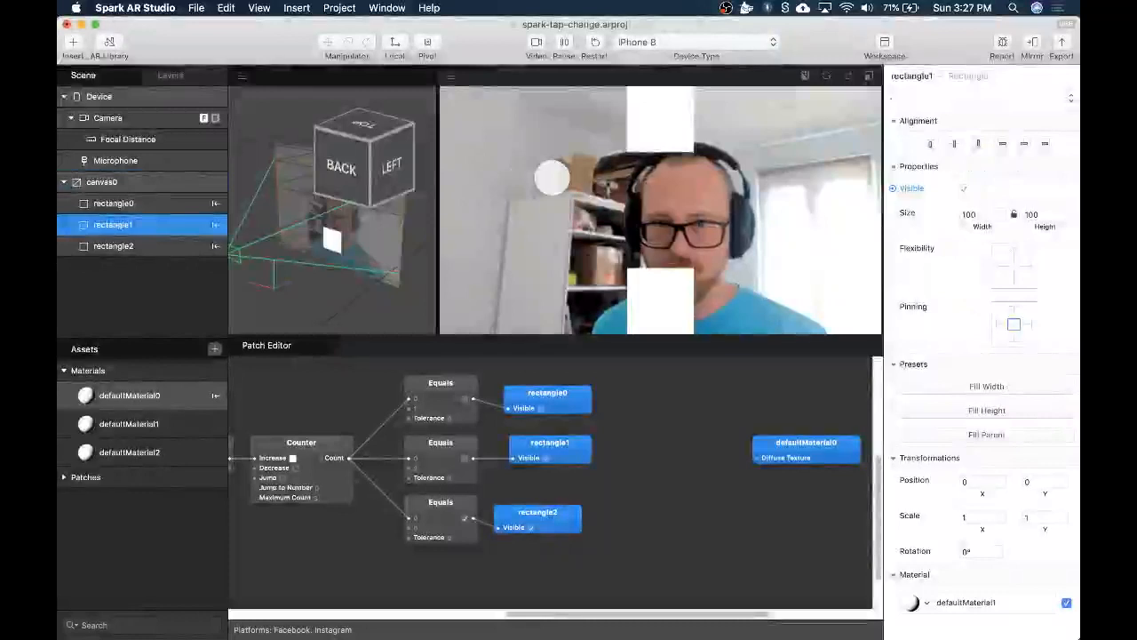
# Simulate repeated screen taps to compare the Equals outputs with the rectangles shown, shifting the rectangle0 patch slightly upward.
pyautogui.click(552, 178)
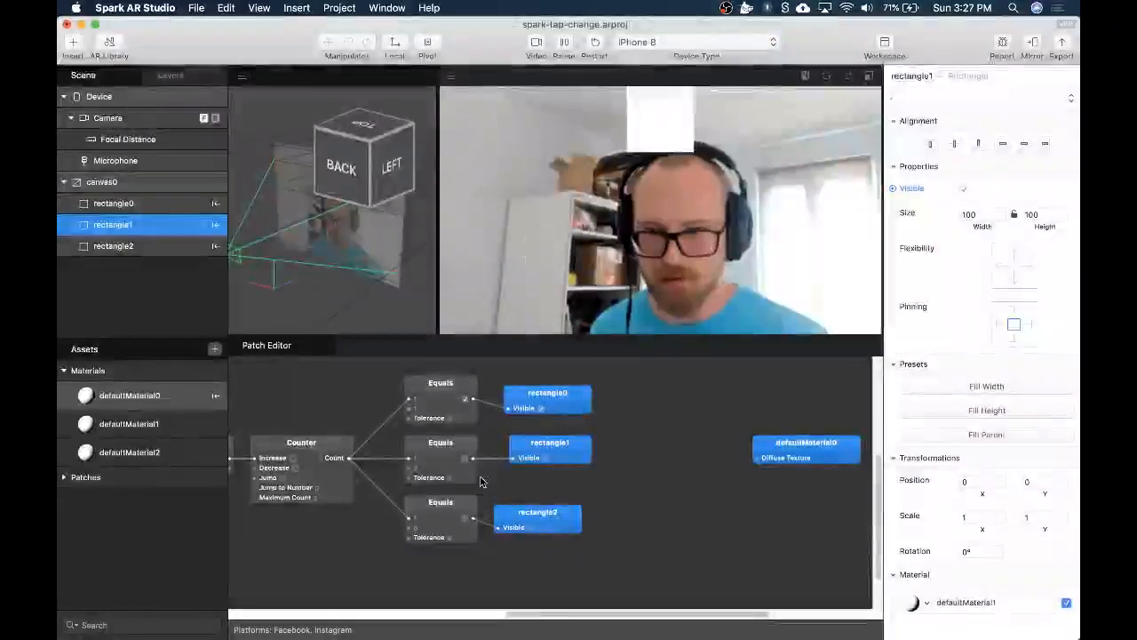
pyautogui.click(577, 280)
pyautogui.click(577, 279)
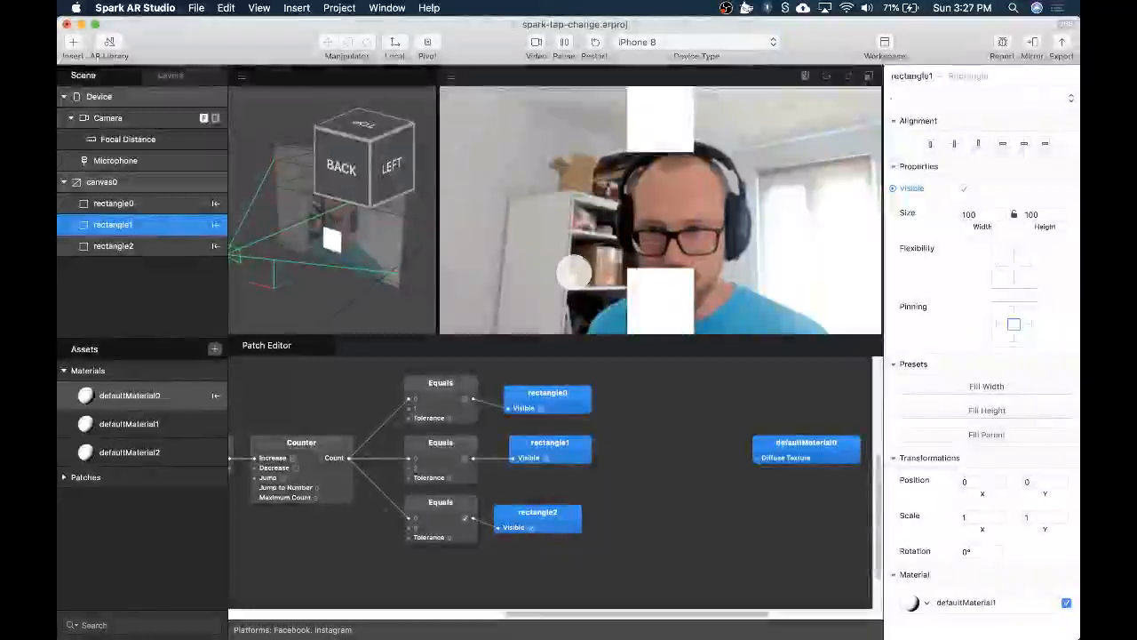
pyautogui.click(574, 272)
pyautogui.click(574, 272)
pyautogui.click(573, 272)
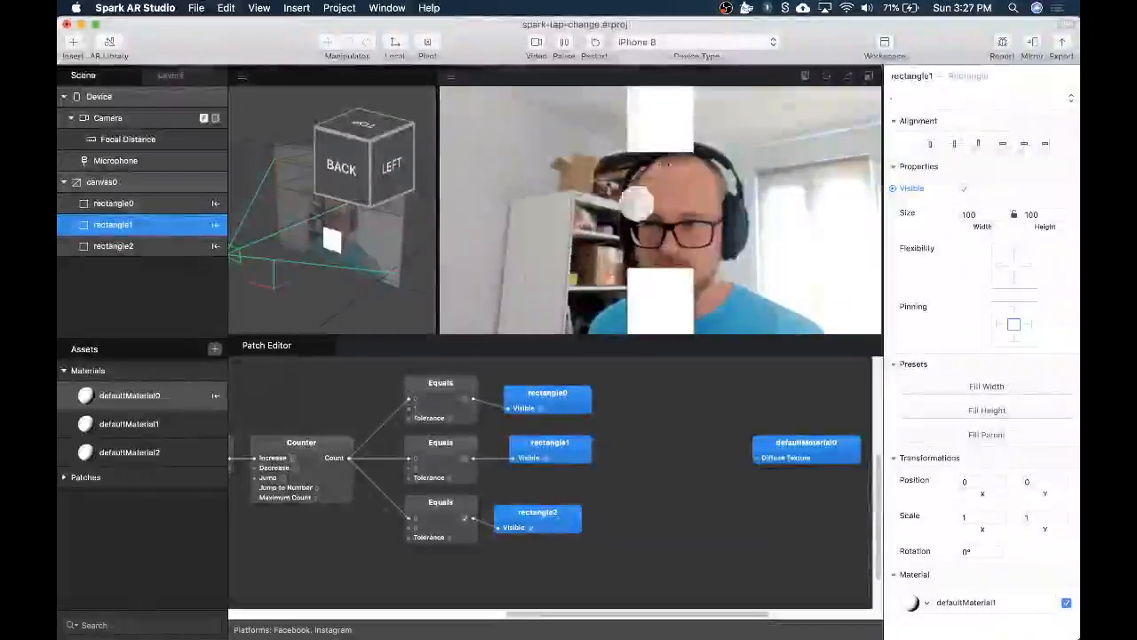
pyautogui.moveTo(547, 394); pyautogui.dragTo(547, 374)
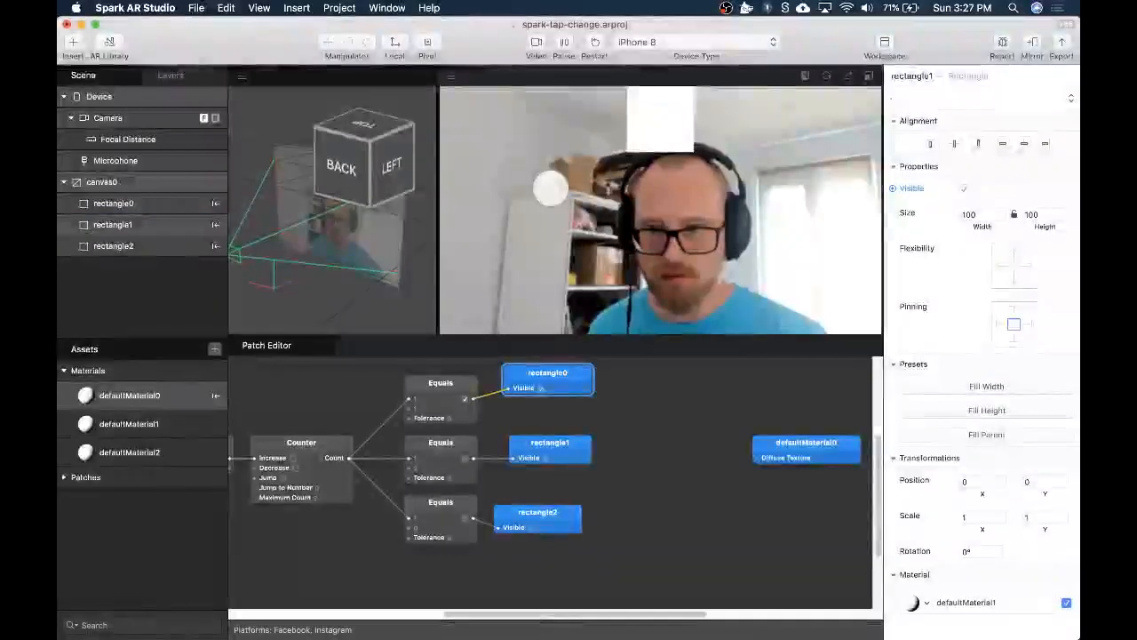
pyautogui.click(551, 189)
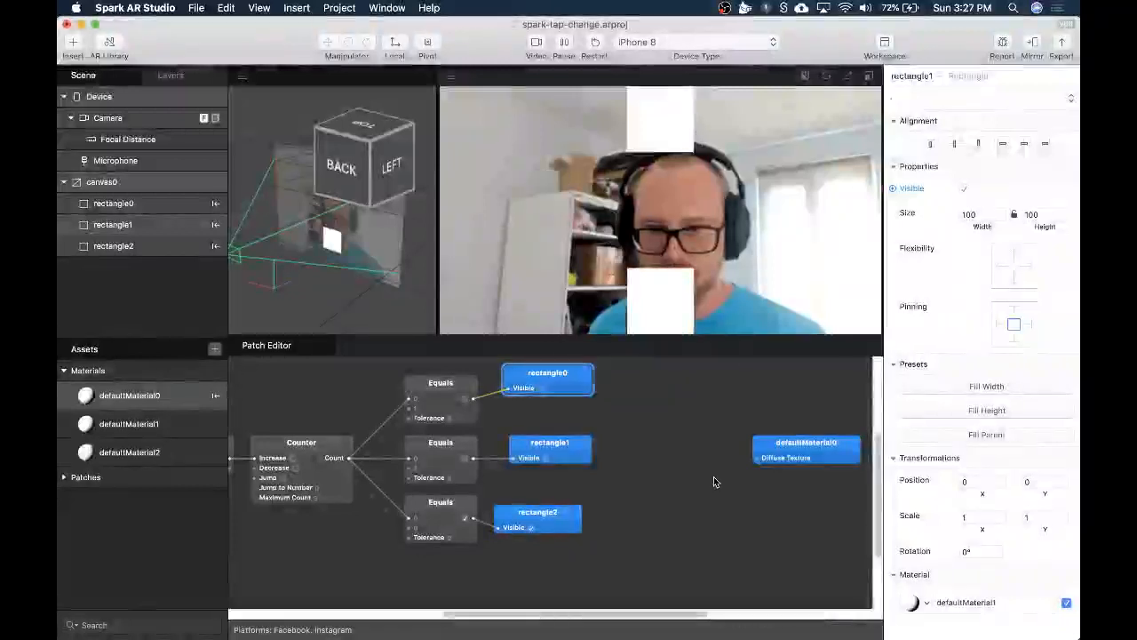
# Delete the rectangle0, rectangle1 and rectangle2 Visible patches from the patch graph.
pyautogui.moveTo(678, 469); pyautogui.dragTo(716, 447)
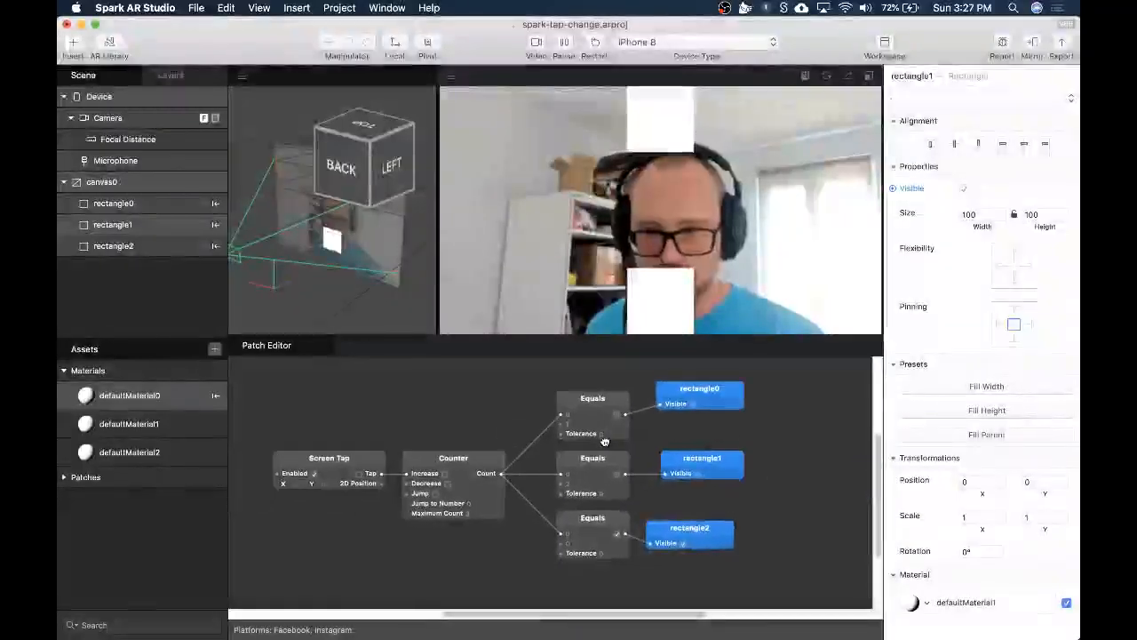
pyautogui.moveTo(782, 372); pyautogui.dragTo(709, 544)
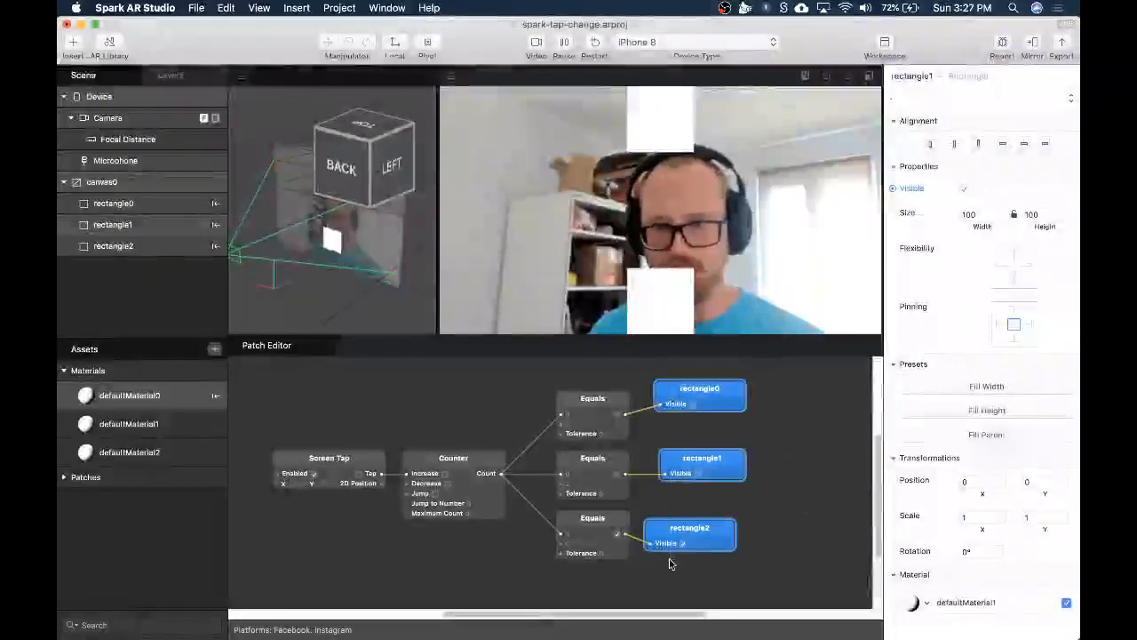
pyautogui.press('BackSpace')
# Delete rectangle1 and rectangle2 from canvas0, keeping only rectangle0.
pyautogui.moveTo(670, 387); pyautogui.dragTo(510, 564)
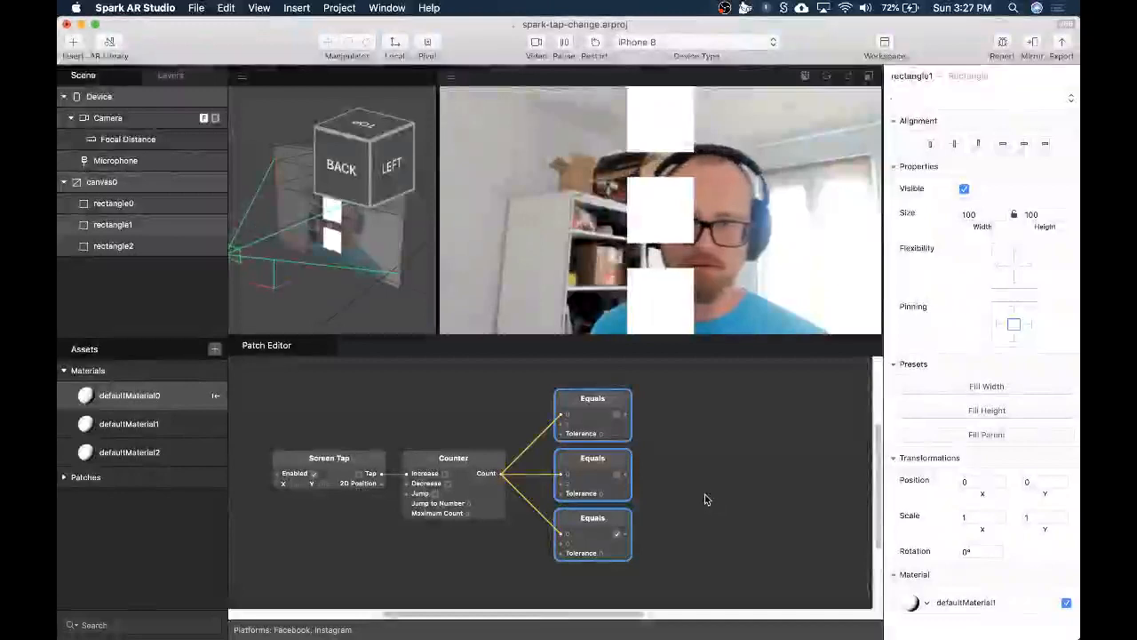
pyautogui.click(698, 491)
pyautogui.click(180, 232)
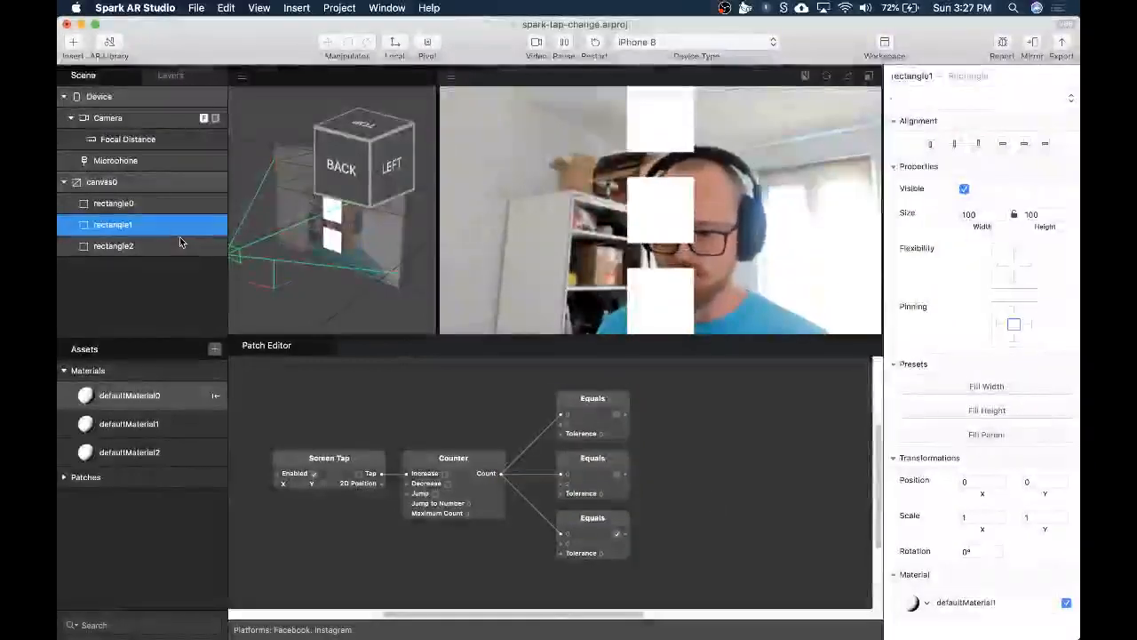
pyautogui.press('BackSpace')
pyautogui.click(157, 233)
pyautogui.press('BackSpace')
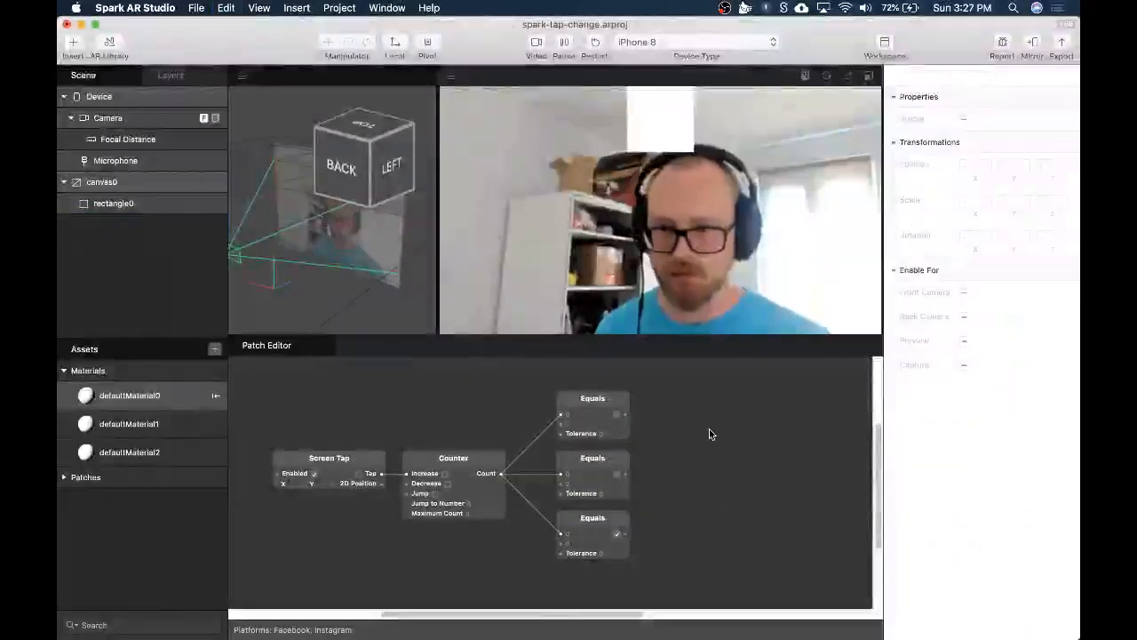
pyautogui.hscroll(3, 708, 428)
pyautogui.moveTo(553, 444); pyautogui.dragTo(570, 426)
pyautogui.click(133, 203)
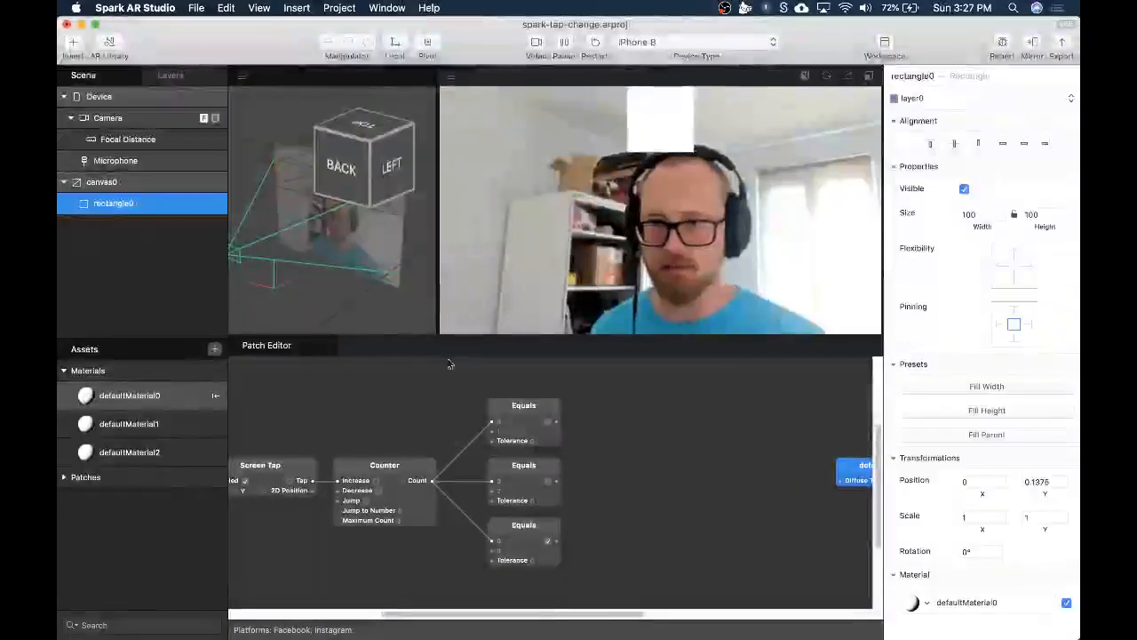
pyautogui.hscroll(2, 670, 411)
pyautogui.hscroll(3, 581, 435)
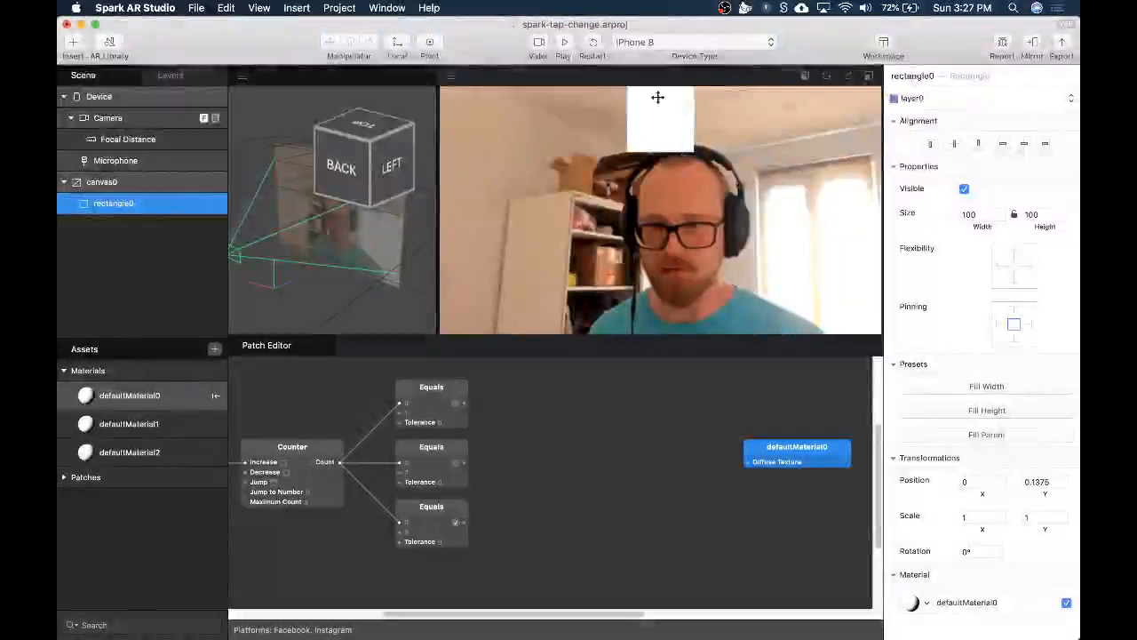
# Try to change the preview's video source to FaceTime HD Camera.
pyautogui.click(538, 43)
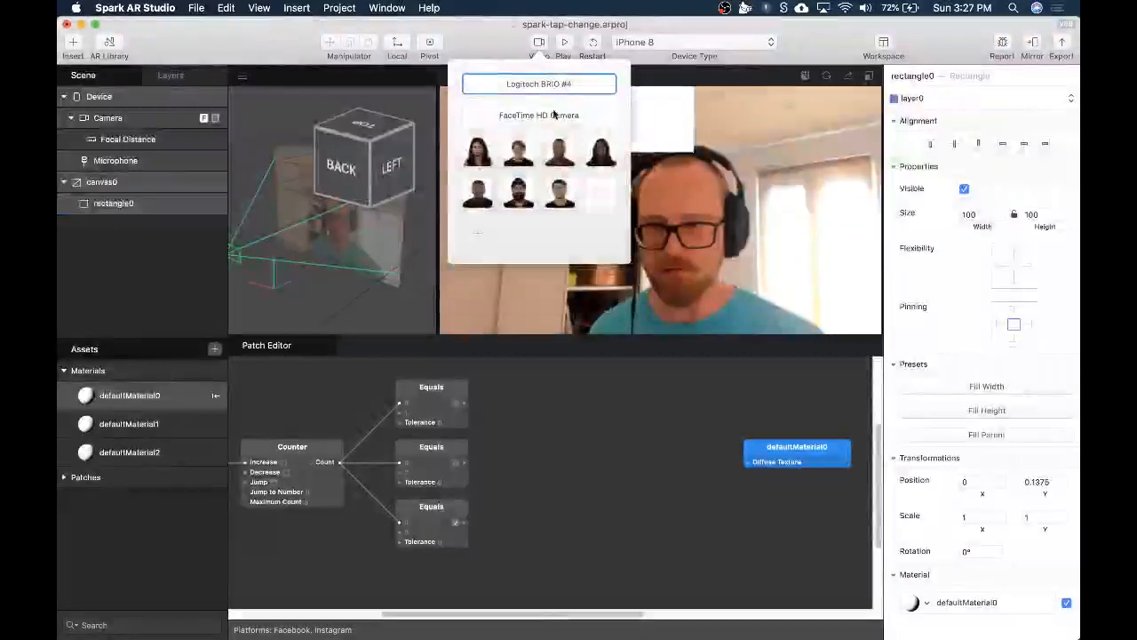
pyautogui.click(553, 116)
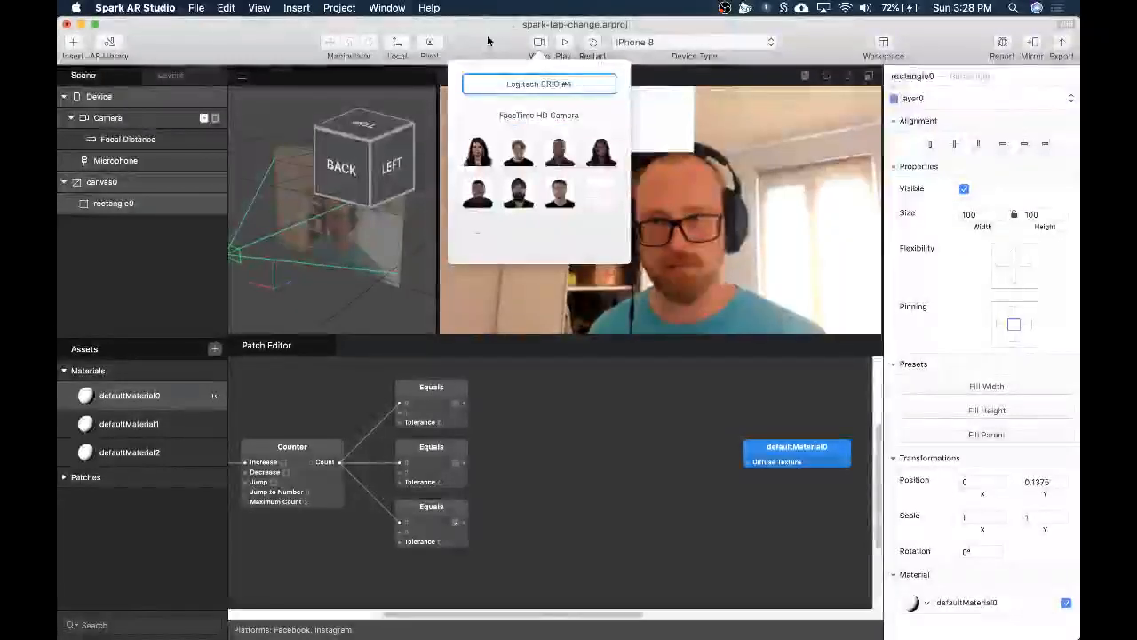
pyautogui.click(490, 39)
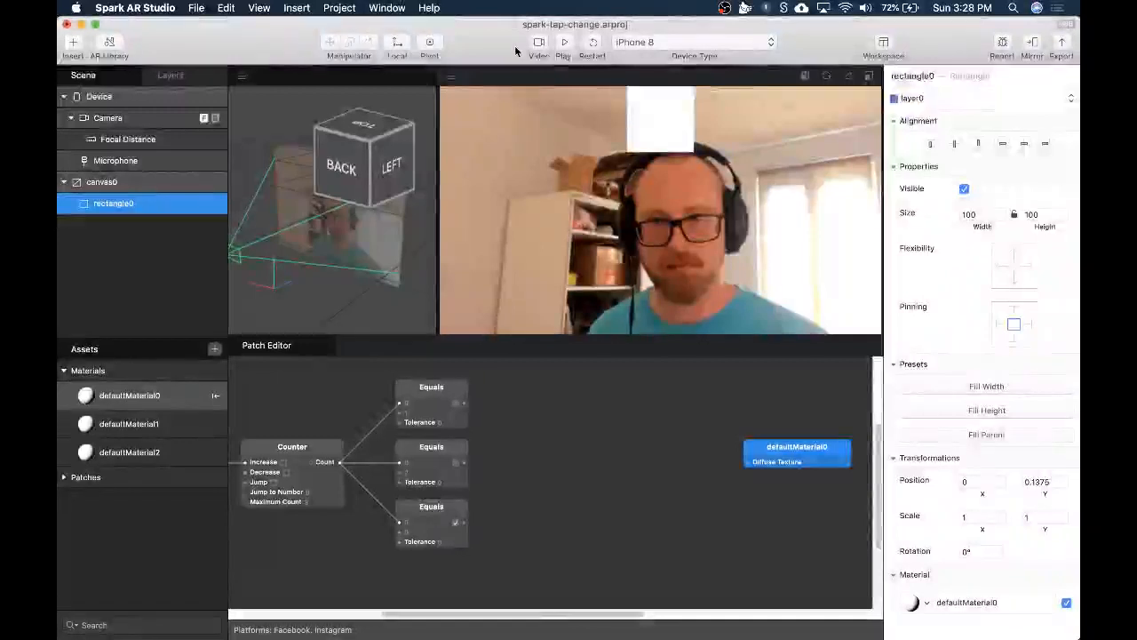
pyautogui.click(646, 46)
pyautogui.click(815, 41)
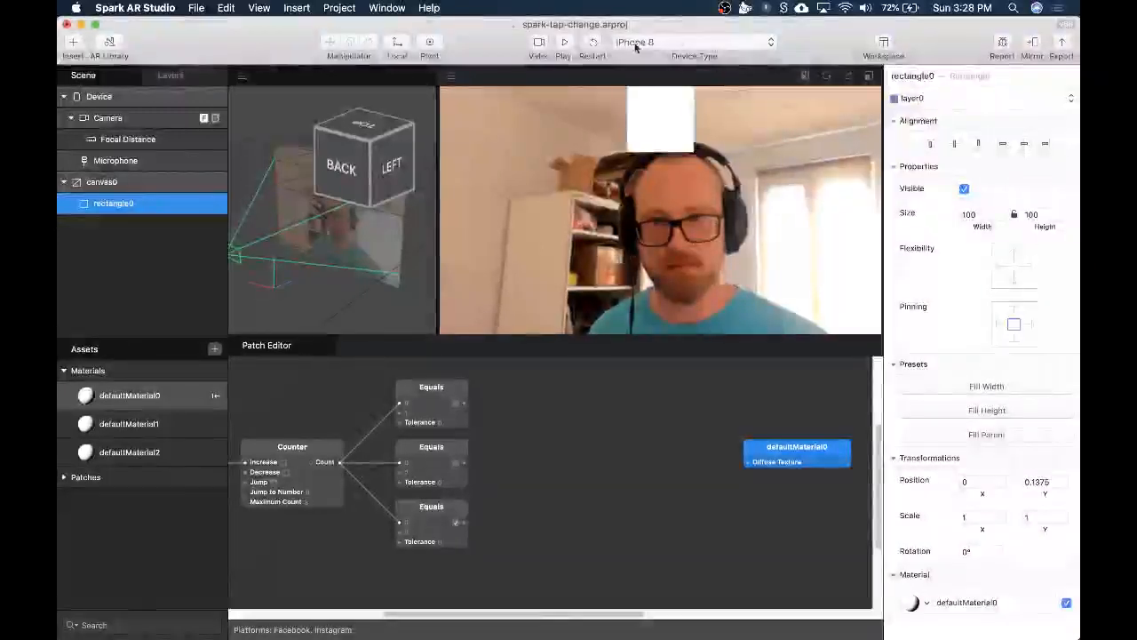
# Switch the preview video to the first sample face and back to the Logitech BRIO #4 camera.
pyautogui.click(538, 42)
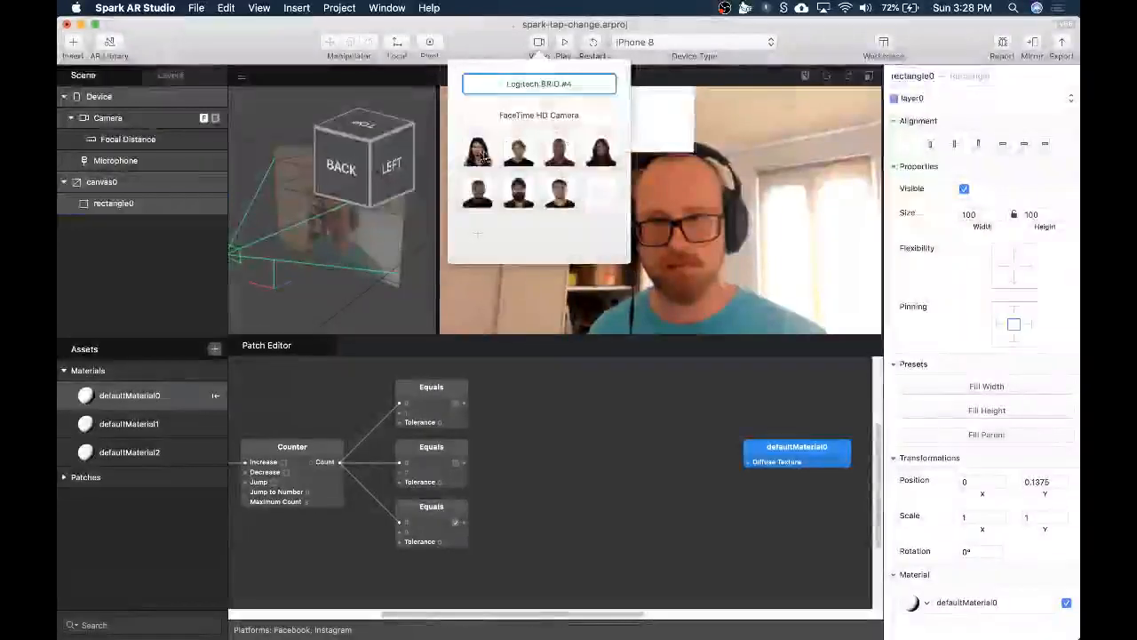
pyautogui.click(472, 154)
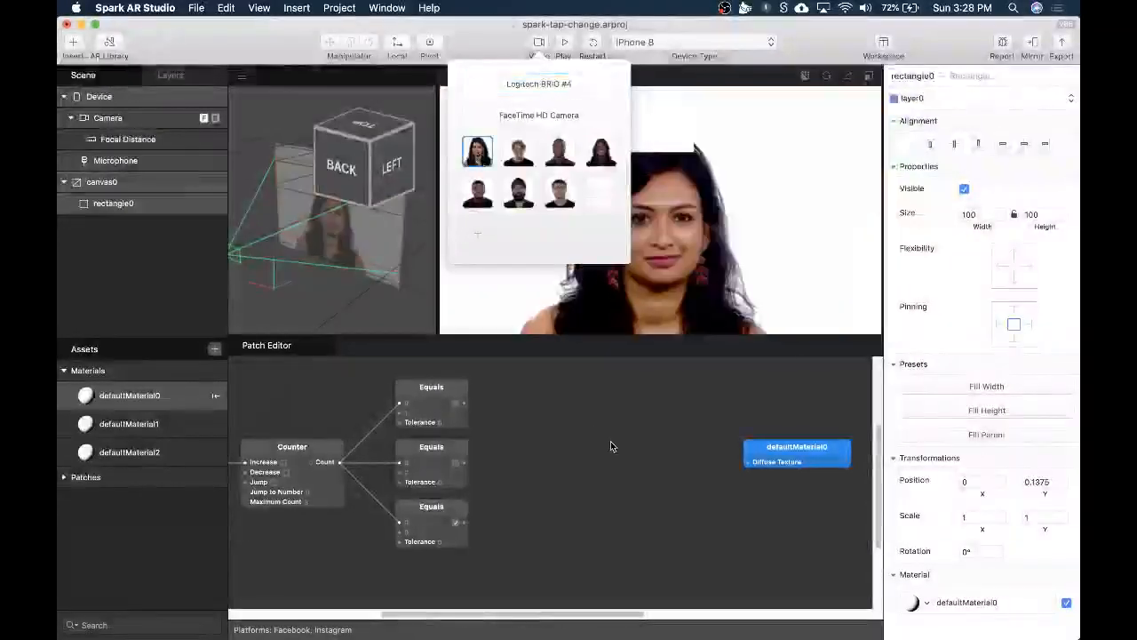
pyautogui.click(537, 43)
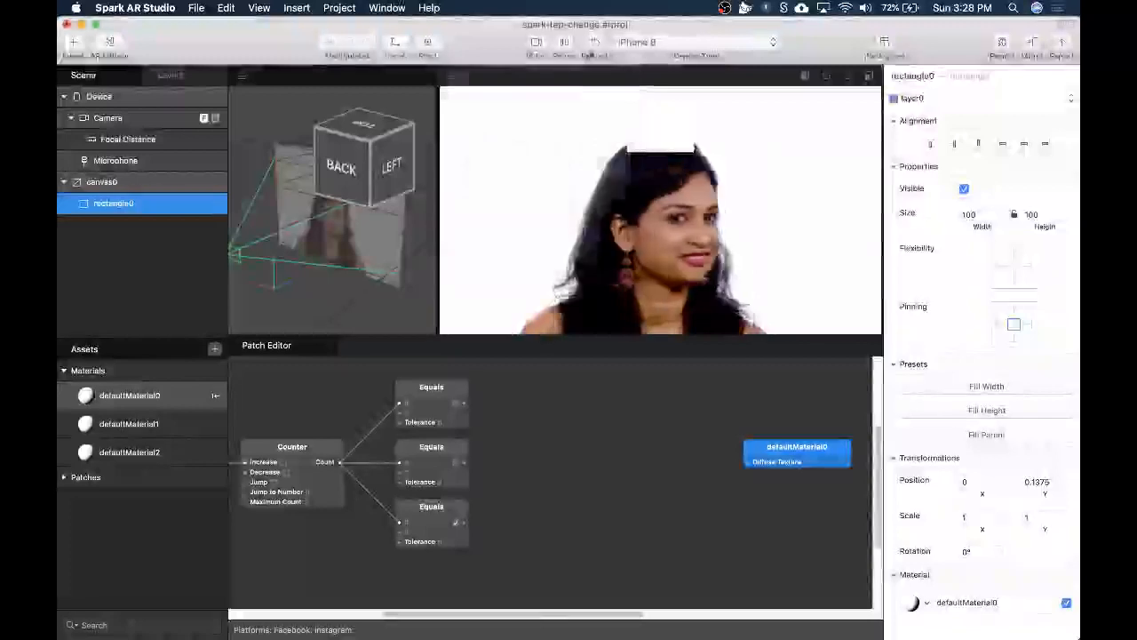
pyautogui.click(536, 43)
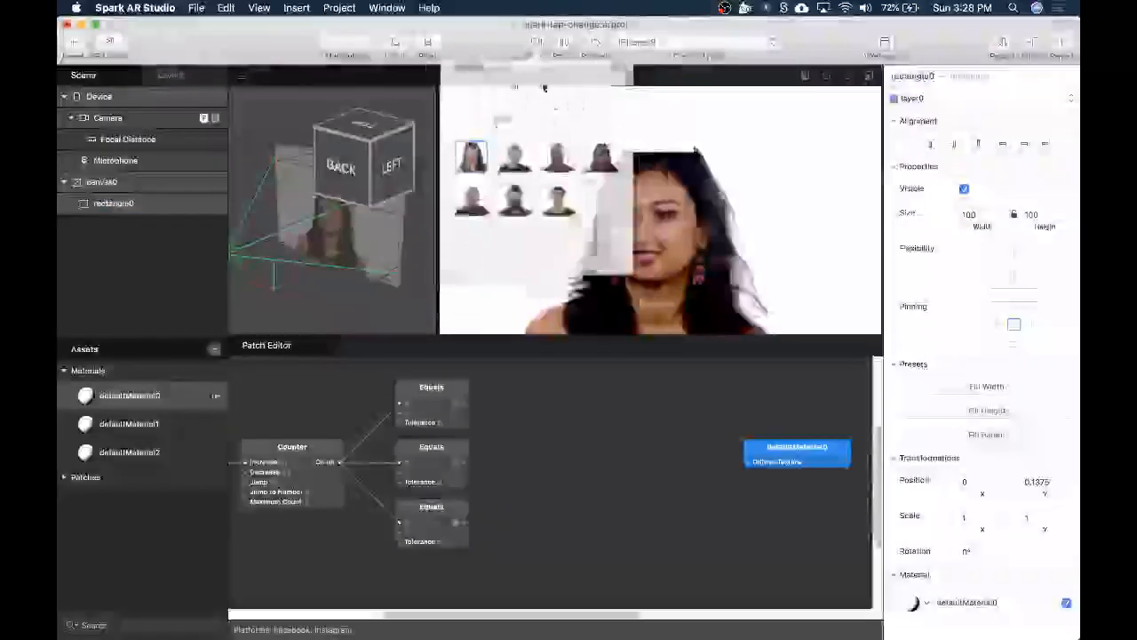
pyautogui.click(582, 31)
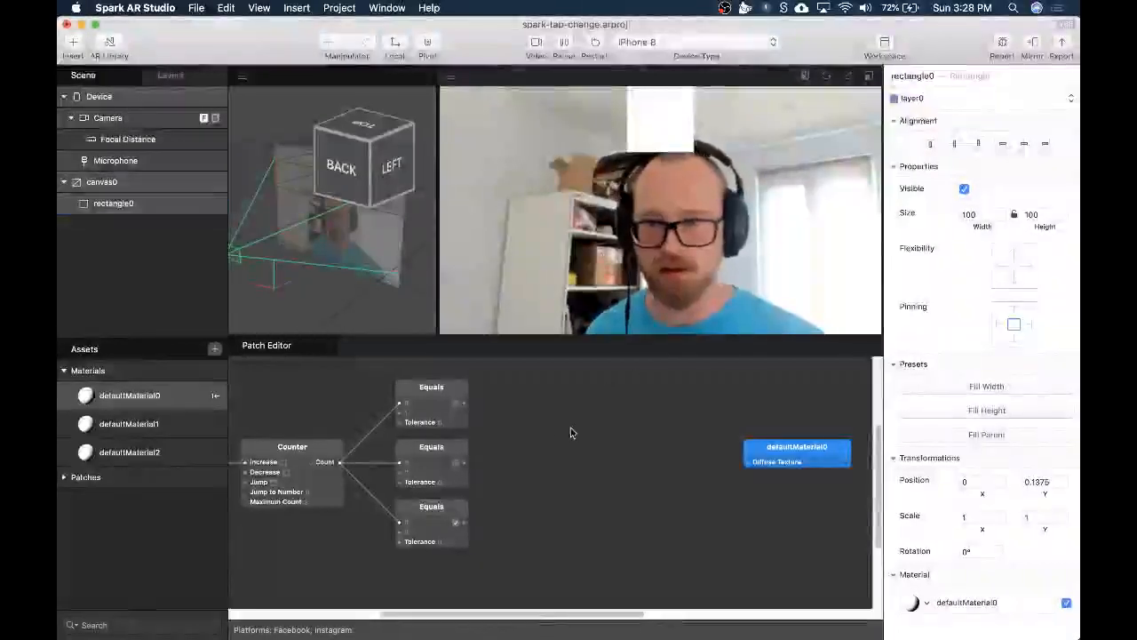
# Delete the three Equals patches connected to the Counter.
pyautogui.hscroll(-6, 573, 432)
pyautogui.moveTo(683, 397); pyautogui.dragTo(602, 567)
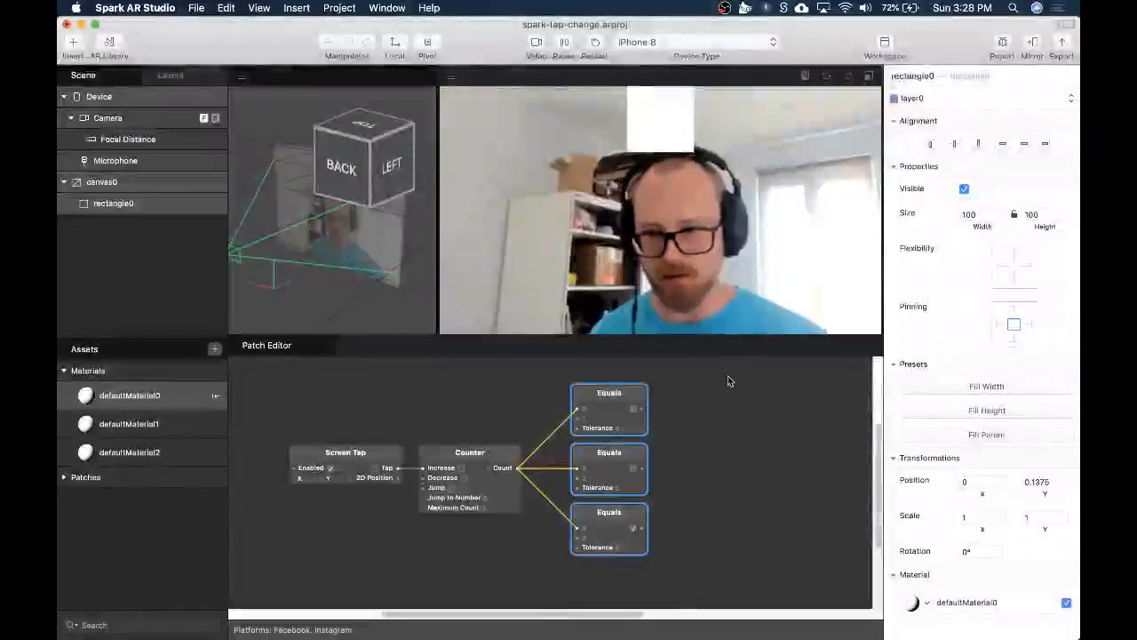
pyautogui.press('Delete')
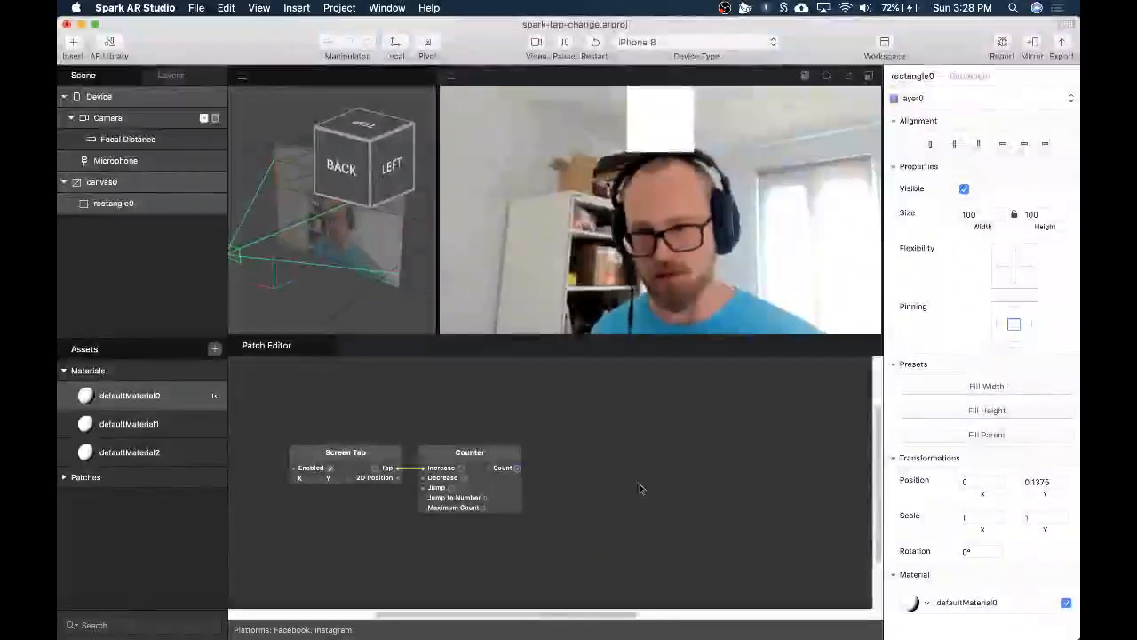
# Delete defaultMaterial1 and defaultMaterial2 from the project's materials.
pyautogui.hscroll(2, 639, 487)
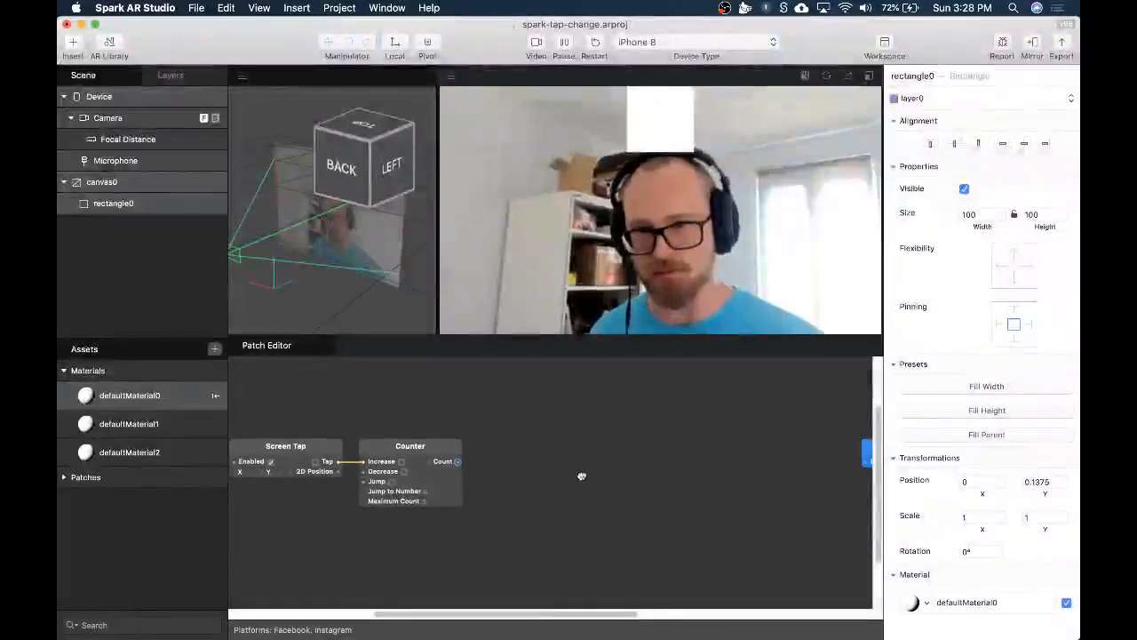
pyautogui.click(145, 425)
pyautogui.press('Delete')
pyautogui.click(164, 428)
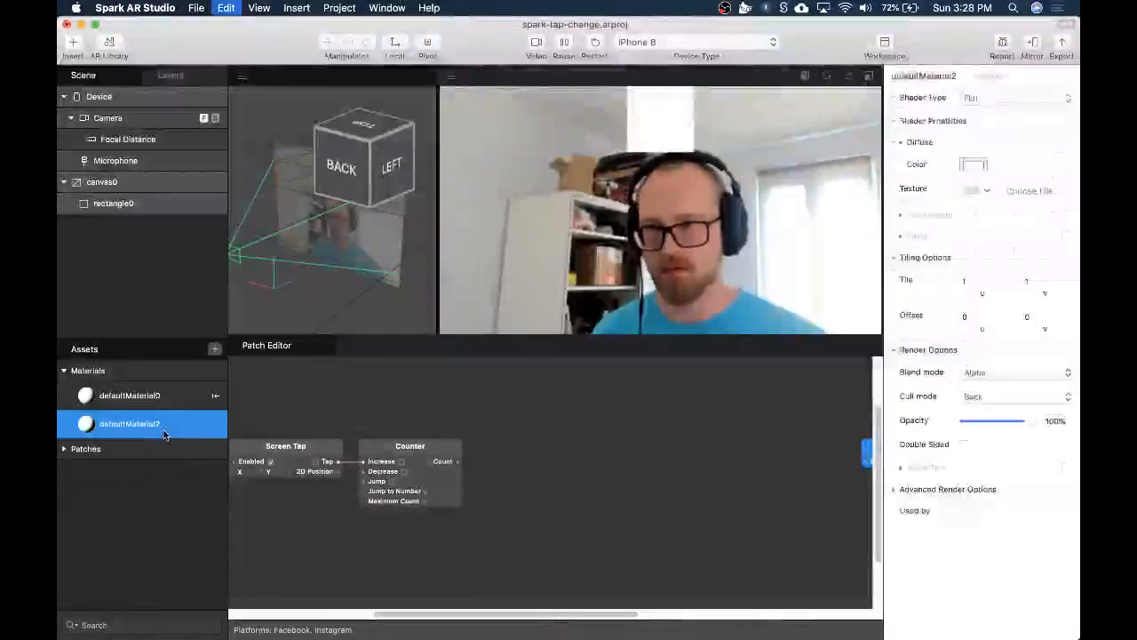
pyautogui.press('Delete')
# Minimise the Chrome window behind Spark AR Studio and move the Spark AR Studio window back into place.
pyautogui.moveTo(850, 39); pyautogui.dragTo(733, 38)
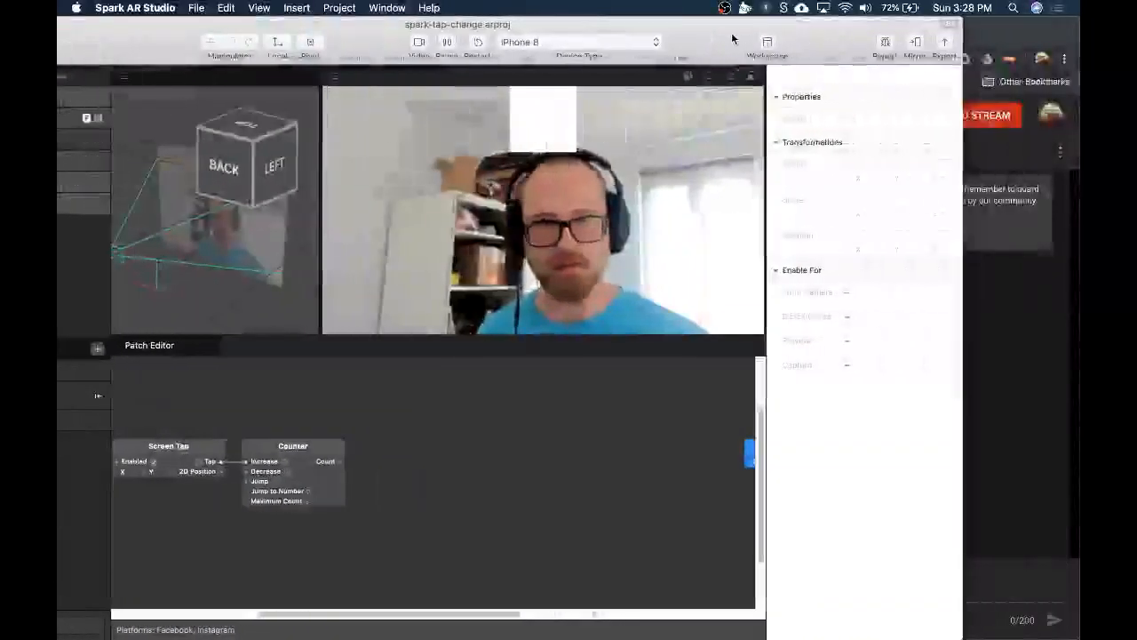
pyautogui.click(993, 30)
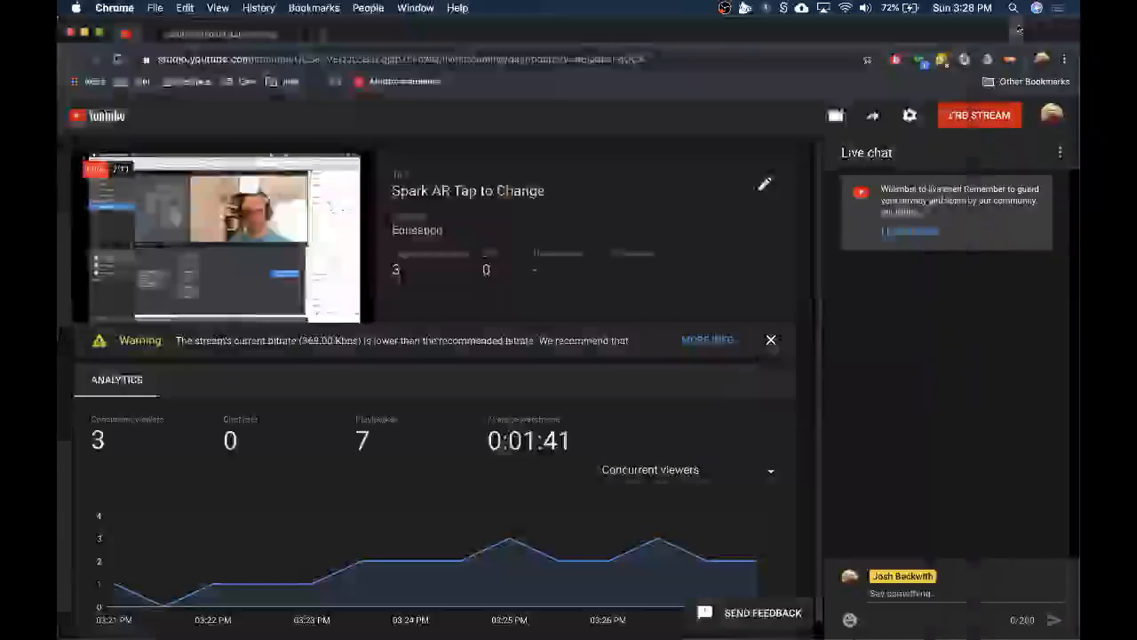
pyautogui.click(84, 33)
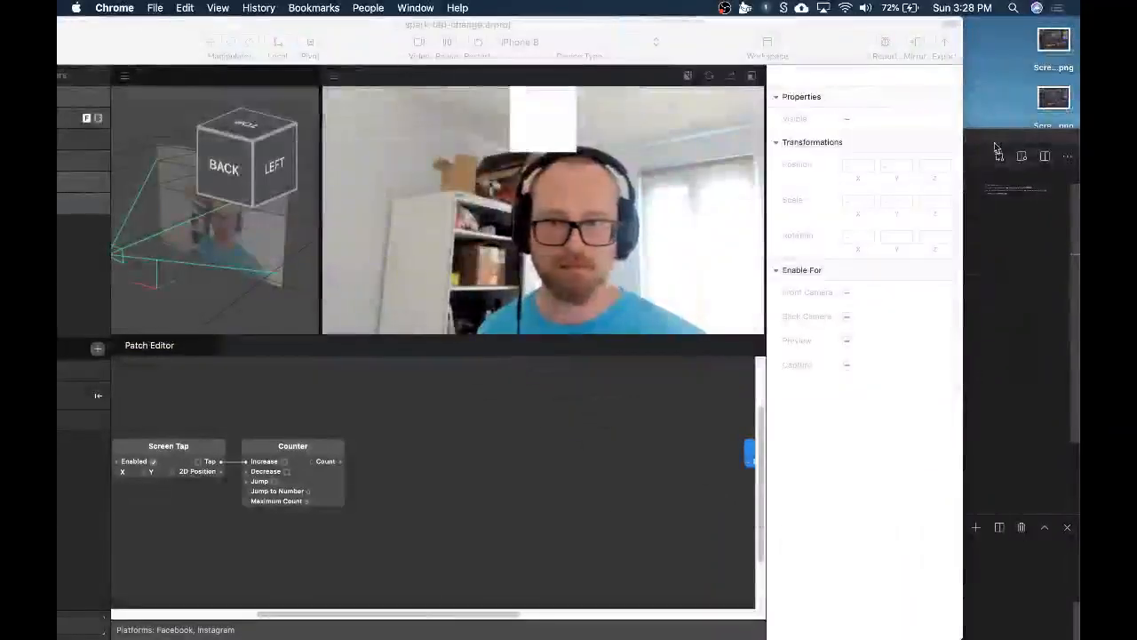
pyautogui.moveTo(577, 22); pyautogui.dragTo(692, 11)
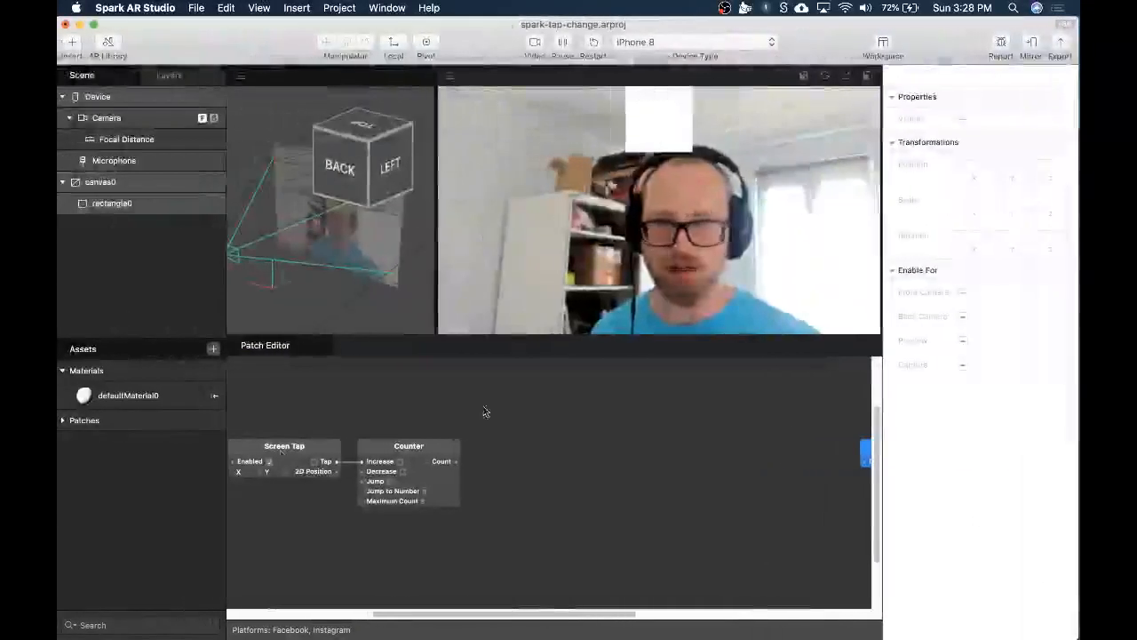
pyautogui.rightClick(102, 444)
pyautogui.click(104, 558)
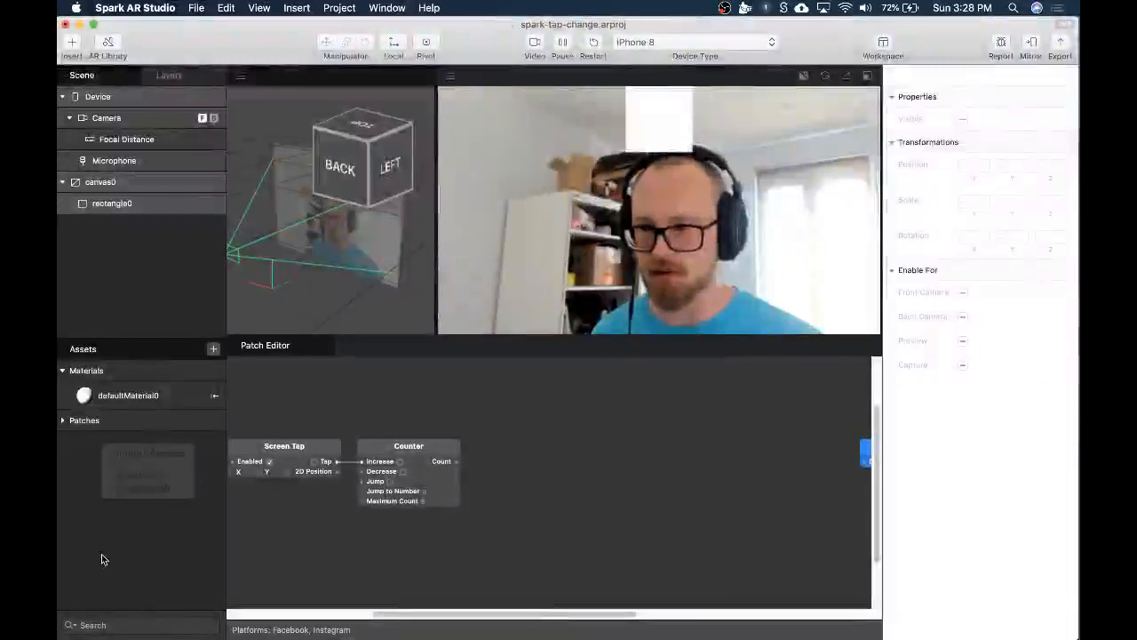
# Create a new animation asset in the project.
pyautogui.click(213, 348)
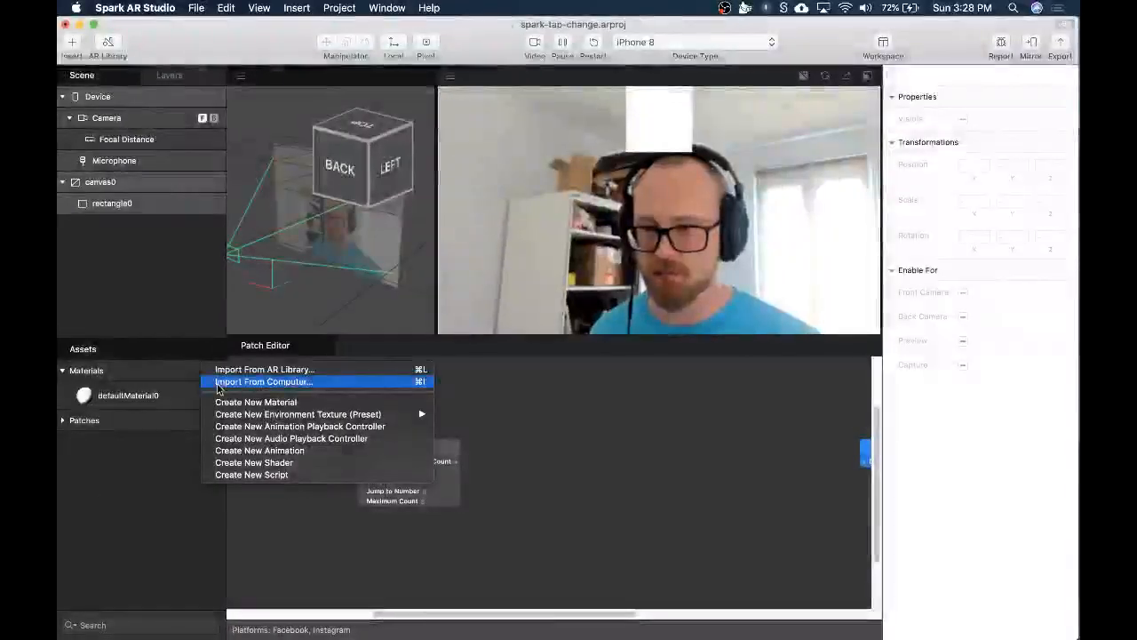
pyautogui.moveTo(311, 415)
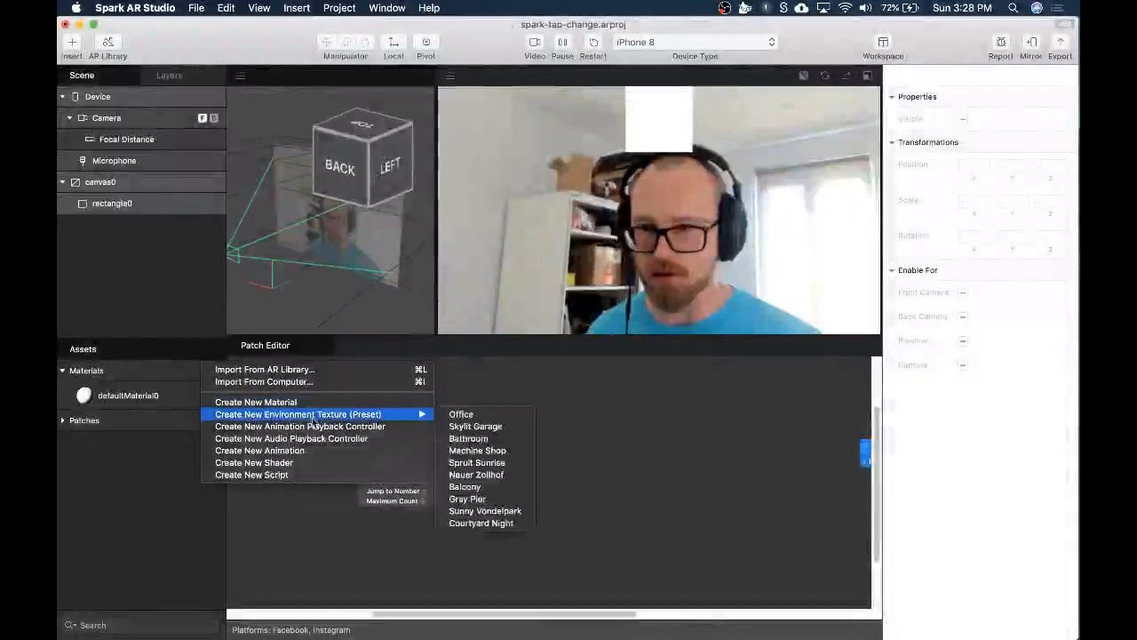
pyautogui.click(318, 450)
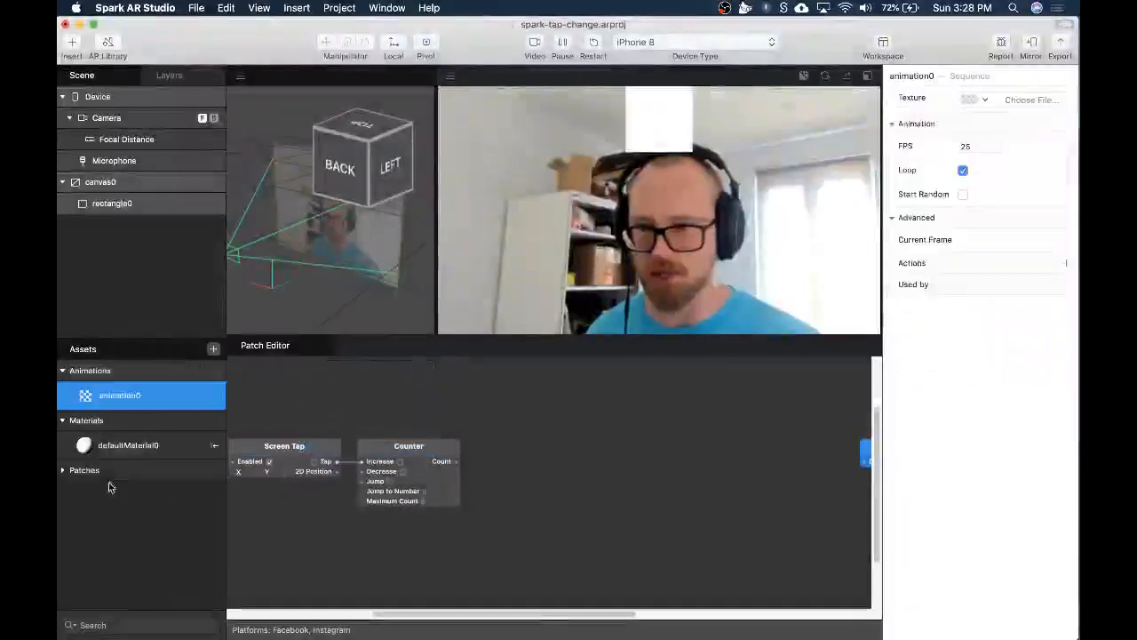
# Assign the animation a new texture sequence made from the three LUT images starting with lut_01.png on the Desktop.
pyautogui.click(978, 100)
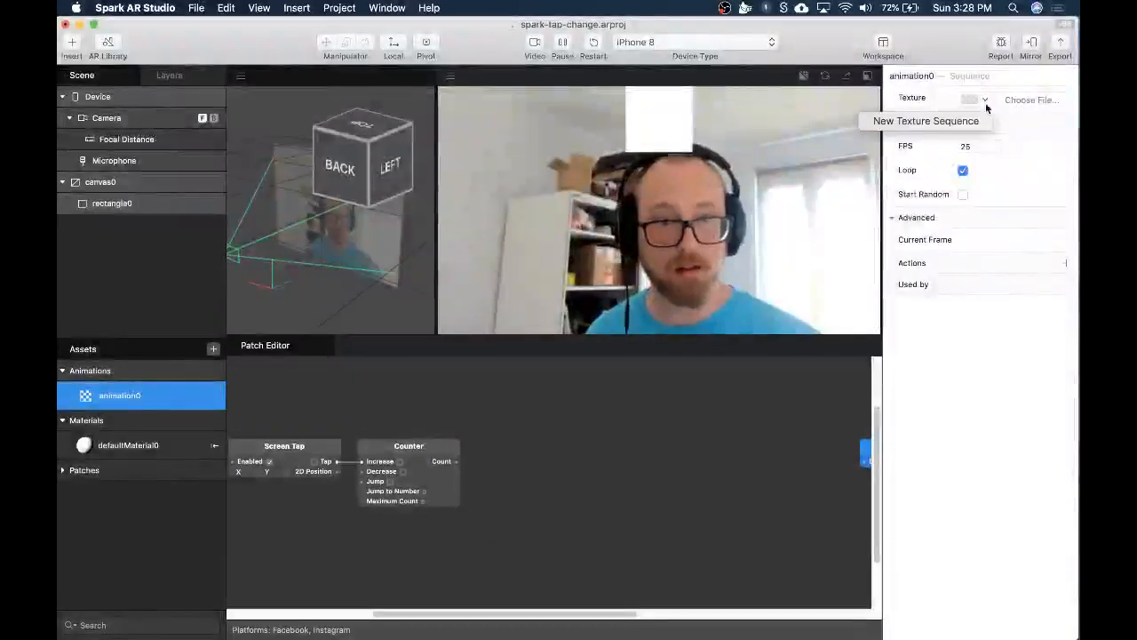
pyautogui.click(967, 121)
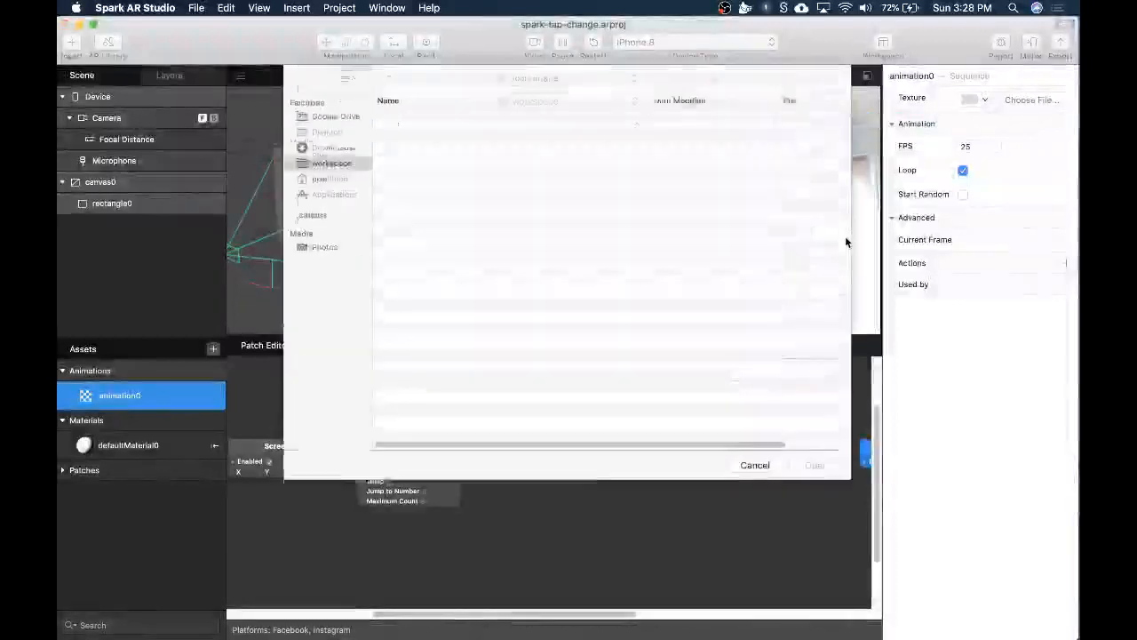
pyautogui.click(348, 155)
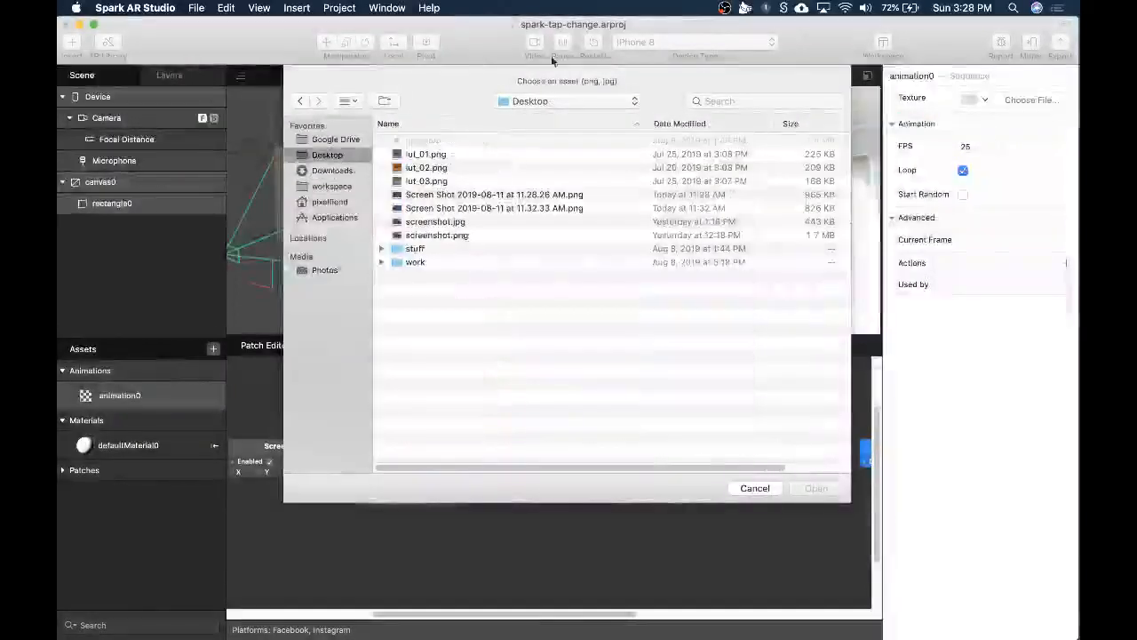
pyautogui.click(460, 153)
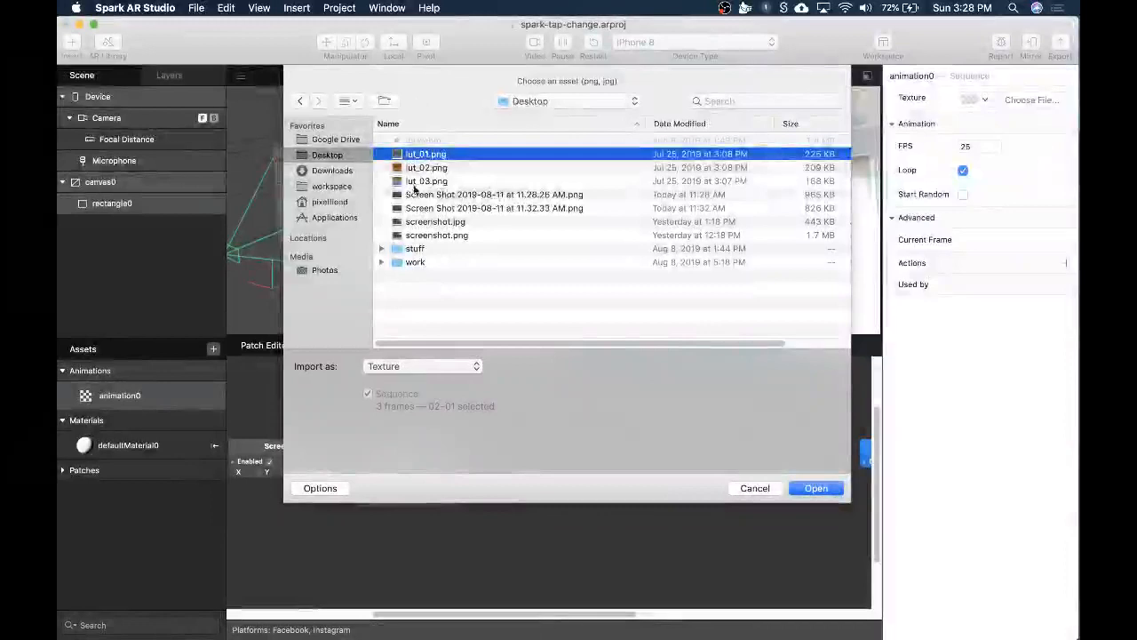
pyautogui.click(430, 171)
pyautogui.click(435, 157)
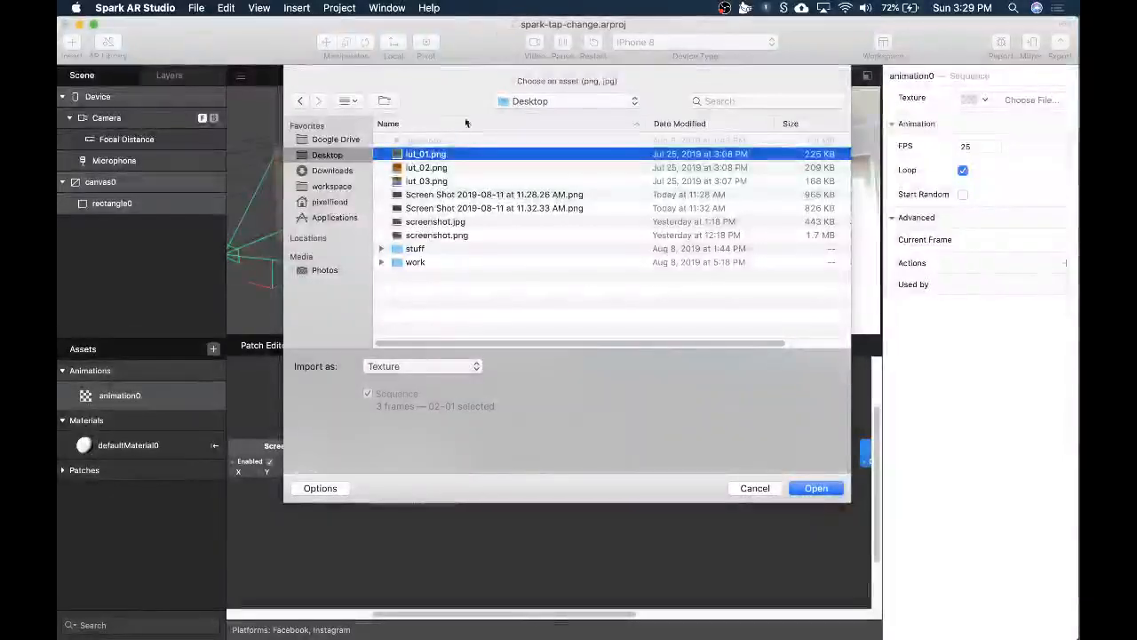
pyautogui.click(821, 487)
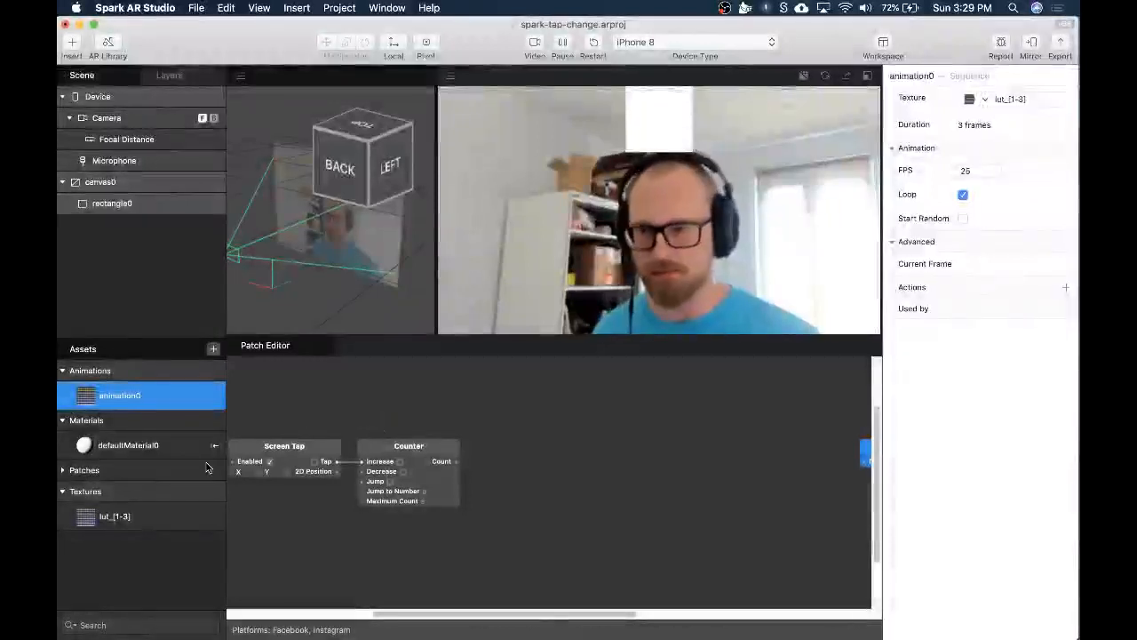
# Search the computer for "spark-lut" and open the spark-lut-patch folder in Finder.
pyautogui.press('super+space')
pyautogui.write('spark')
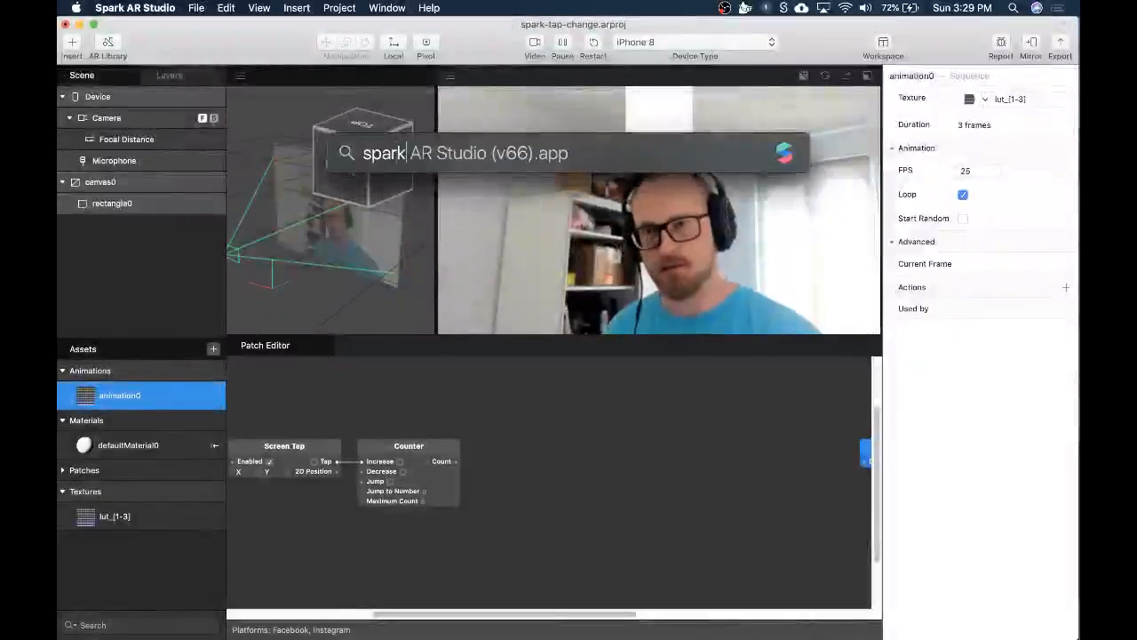
pyautogui.press('Down')
pyautogui.press('Down')
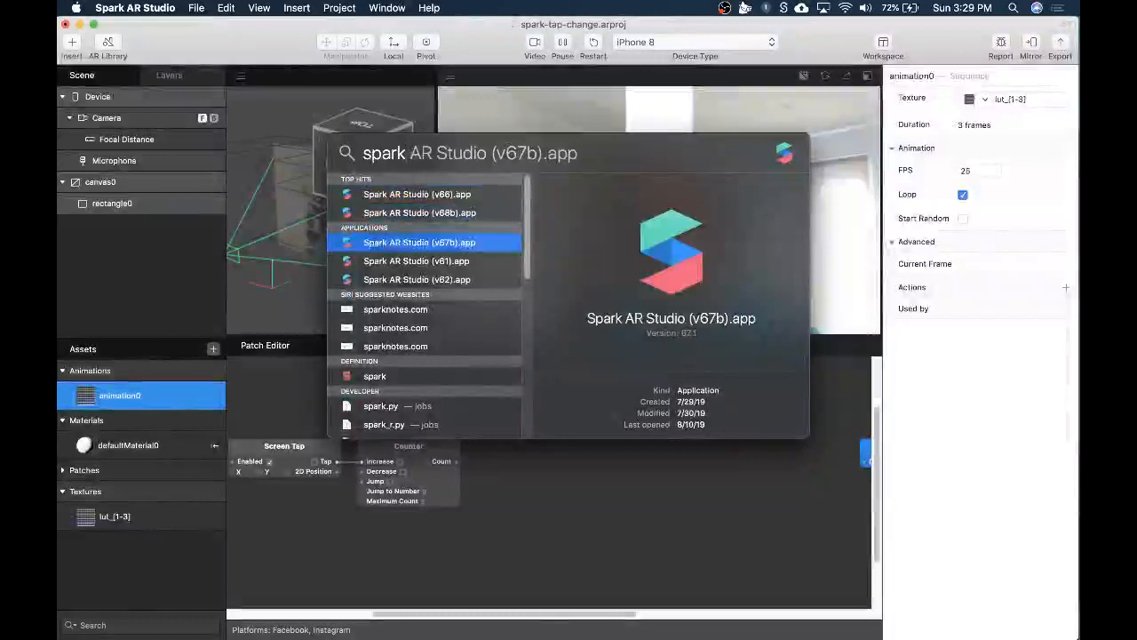
pyautogui.press('Up')
pyautogui.press('Up')
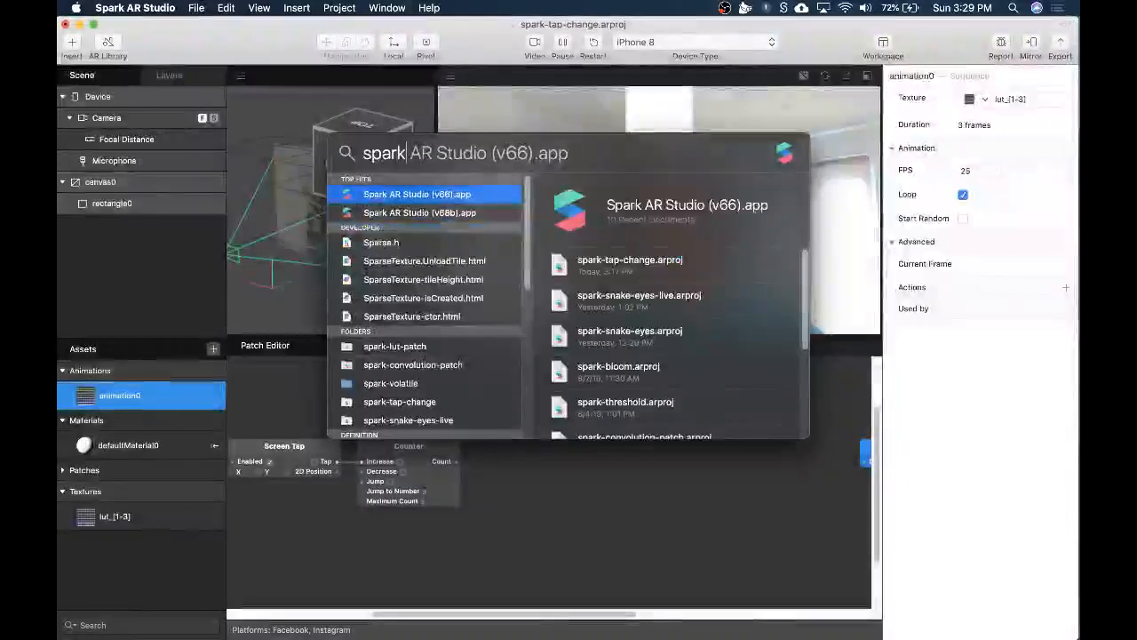
pyautogui.write('-lut')
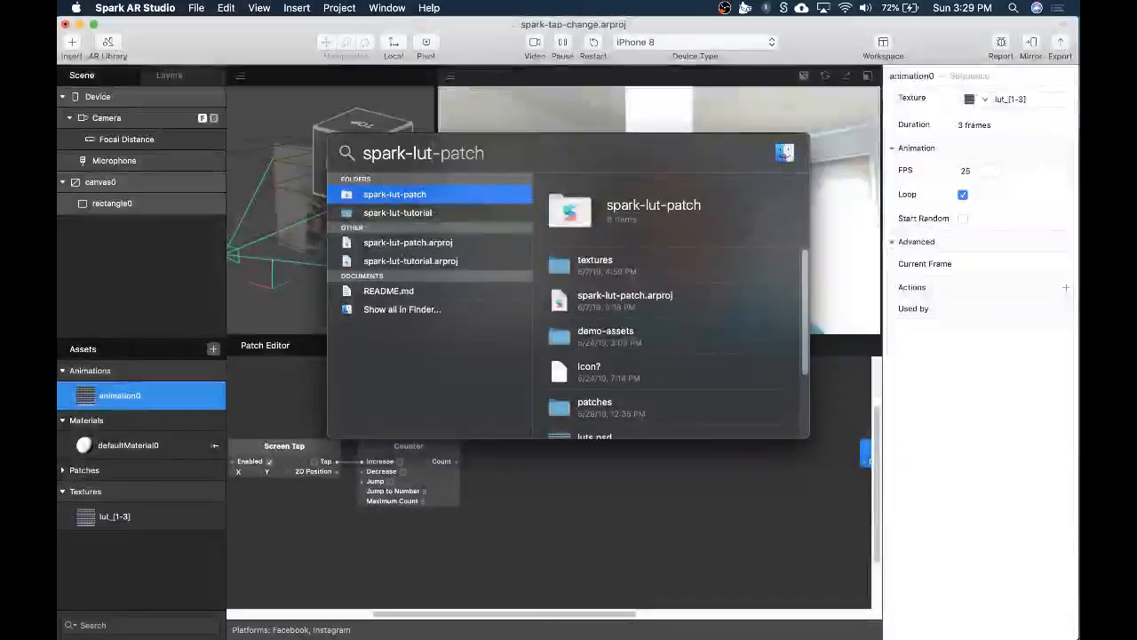
pyautogui.press('Return')
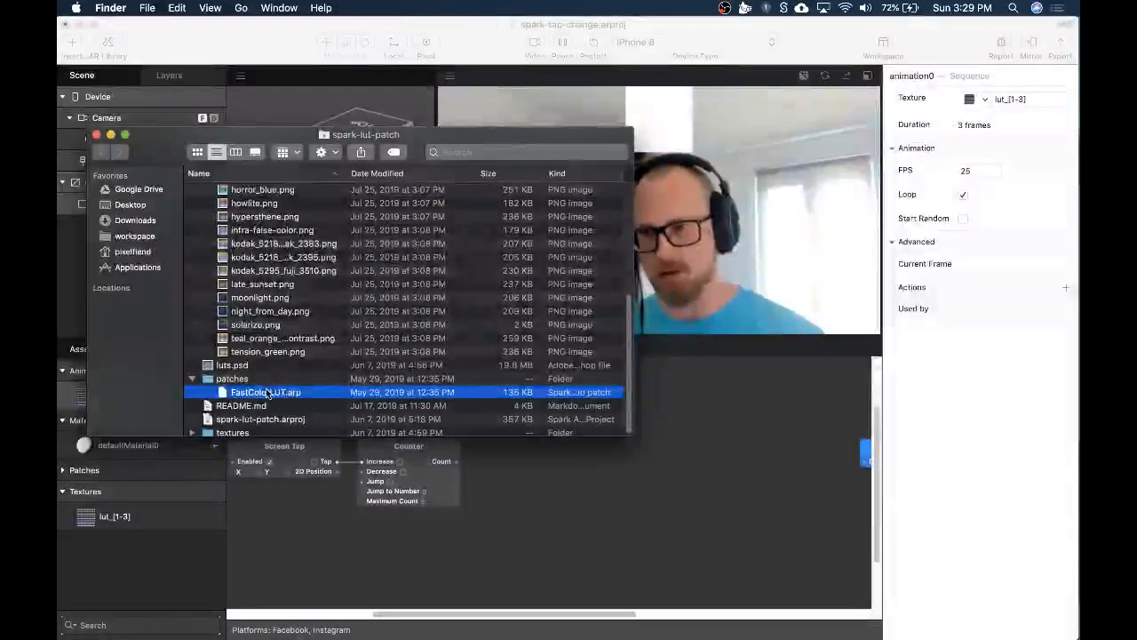
# Try to import FastColorLUT.arp from the patches folder into the project's assets.
pyautogui.moveTo(271, 393); pyautogui.dragTo(611, 507)
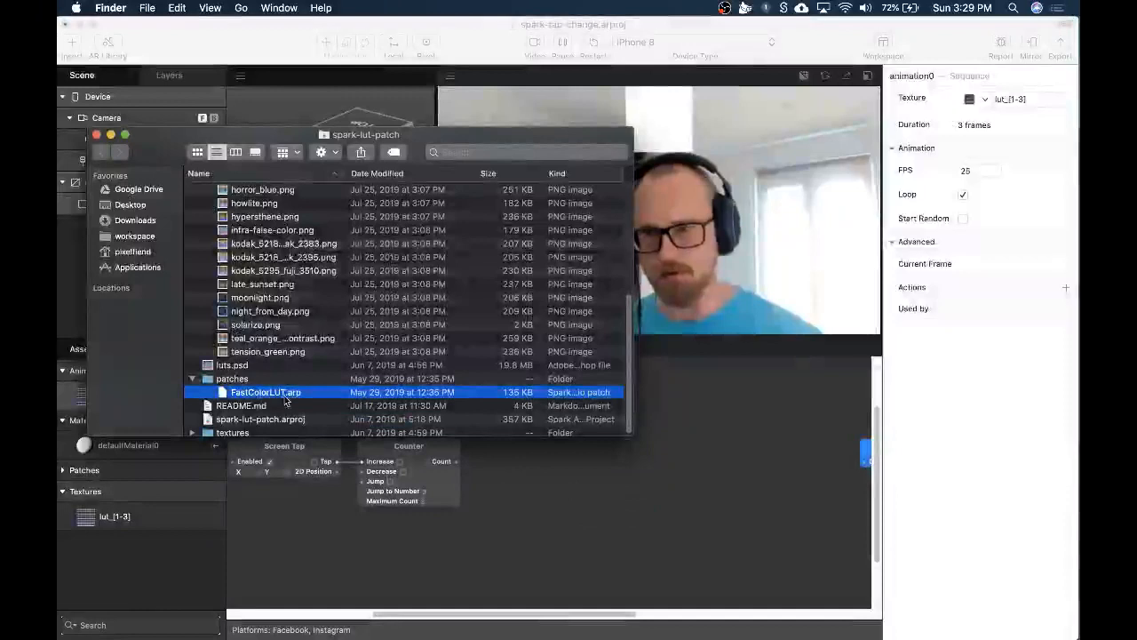
pyautogui.moveTo(266, 391); pyautogui.dragTo(159, 562)
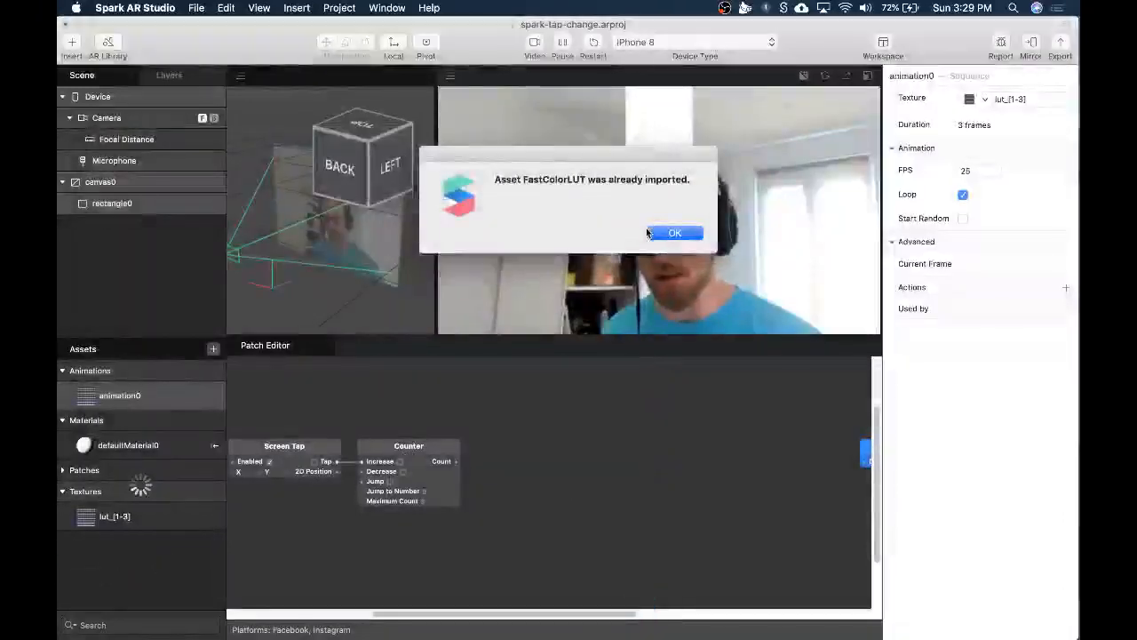
pyautogui.click(648, 233)
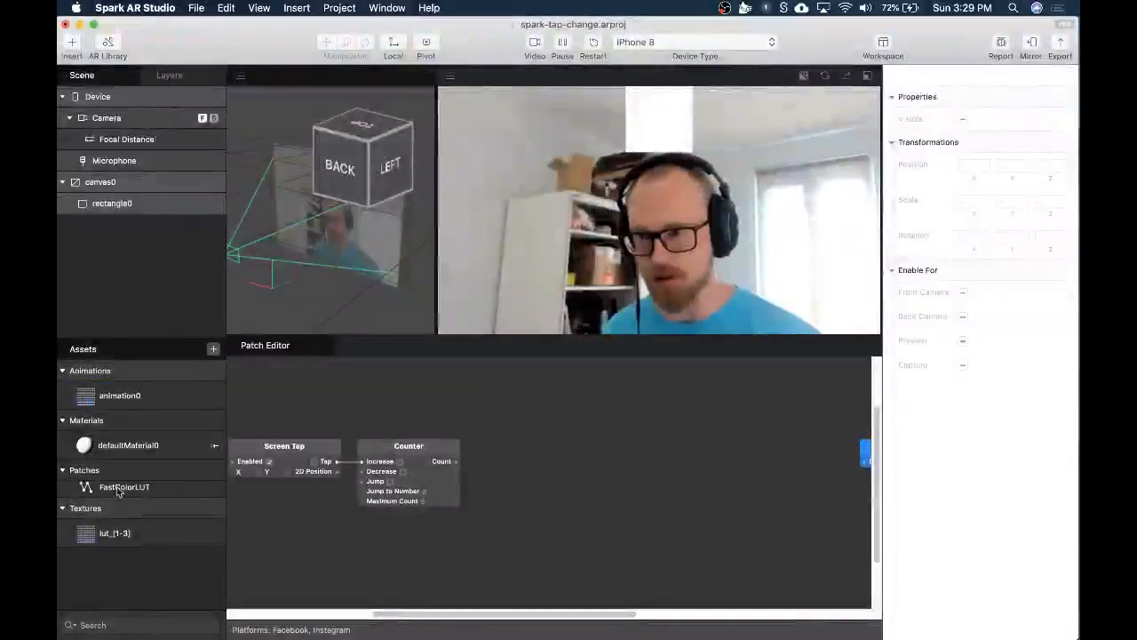
# Add the FastColorLUT patch to the Patch Editor, above and beyond the Counter.
pyautogui.moveTo(117, 491); pyautogui.dragTo(562, 446)
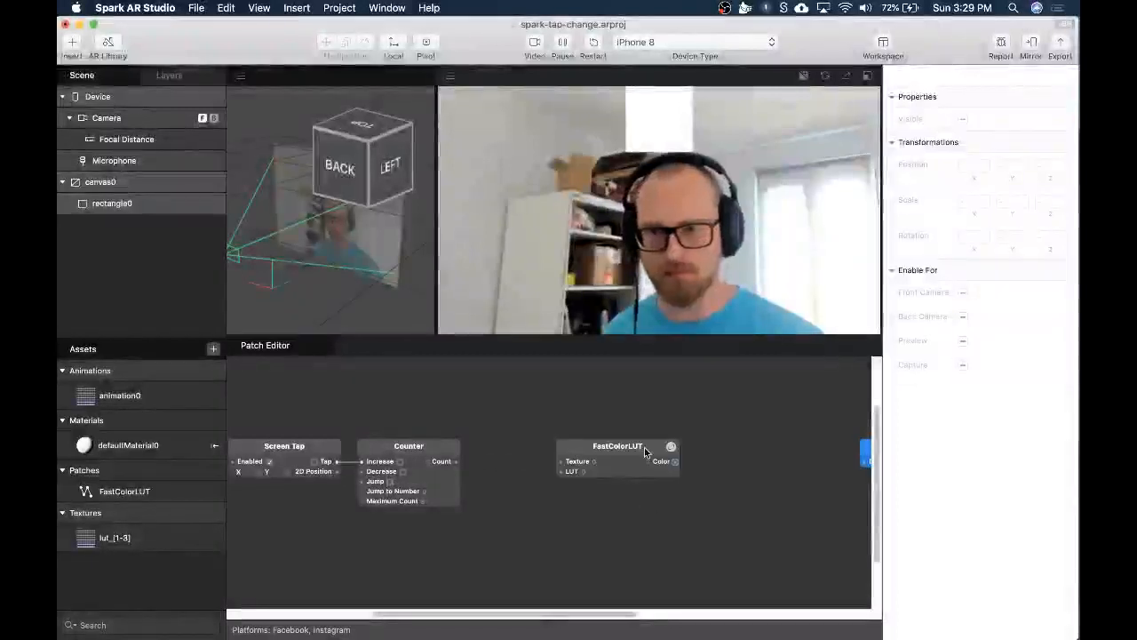
pyautogui.moveTo(632, 457); pyautogui.dragTo(636, 409)
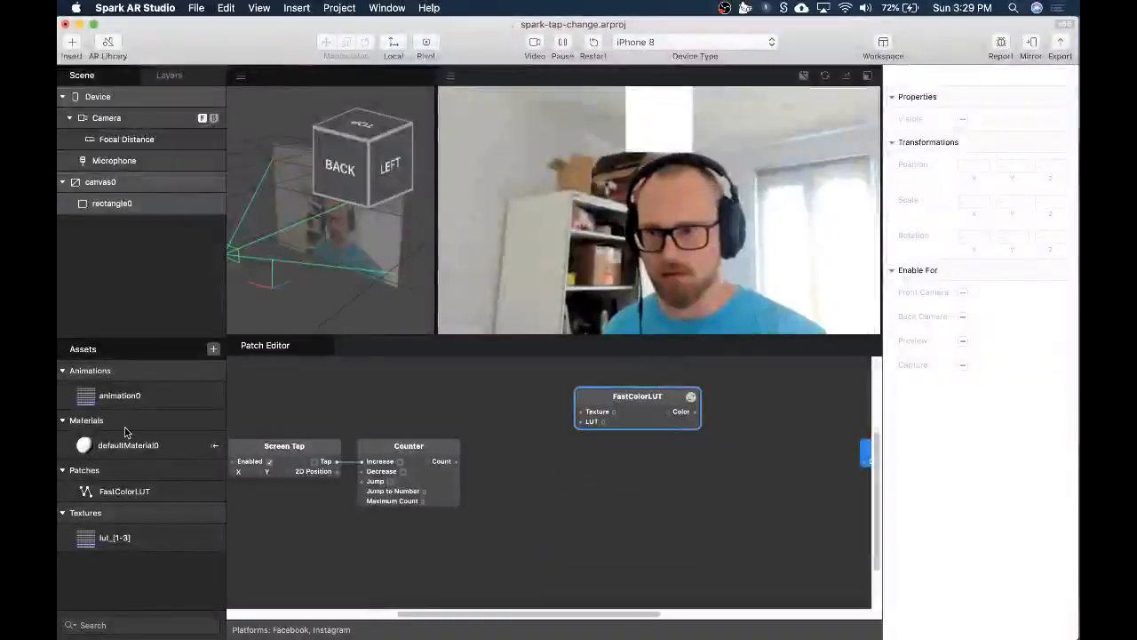
# Extract the Camera's texture and add the CameraTexture patch to the graph beside FastColorLUT.
pyautogui.click(160, 120)
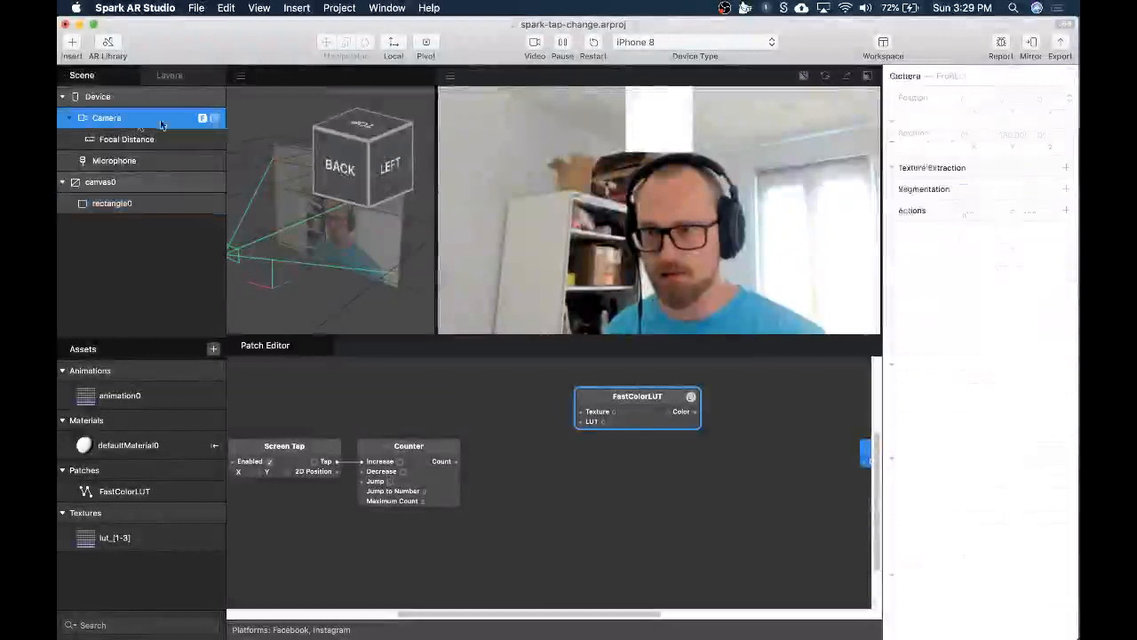
pyautogui.click(1065, 168)
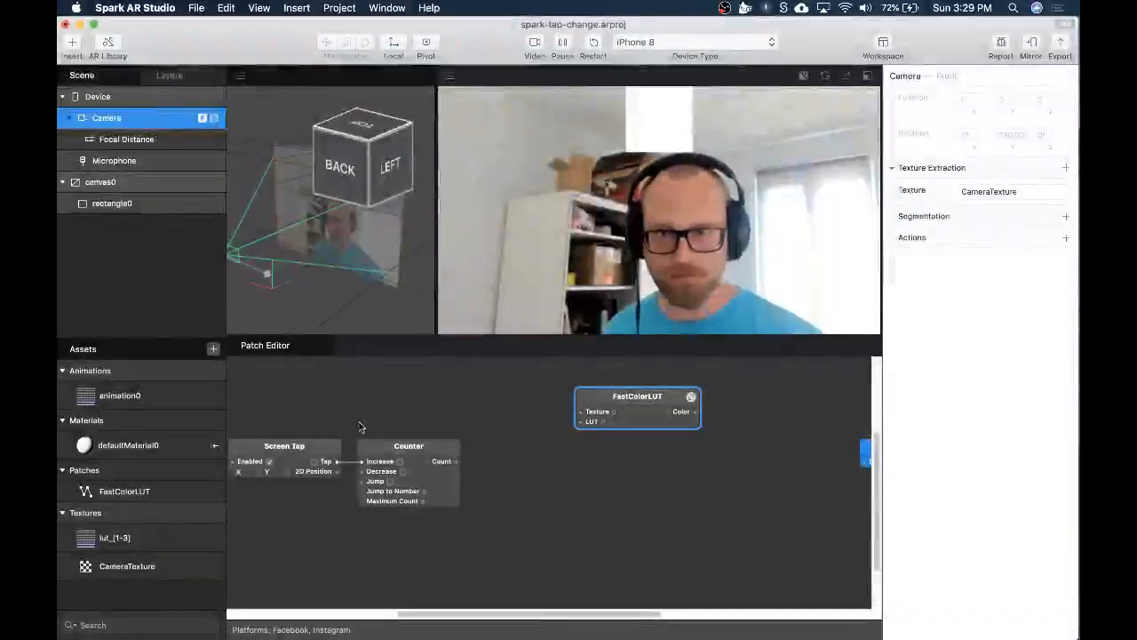
pyautogui.moveTo(127, 566); pyautogui.dragTo(468, 376)
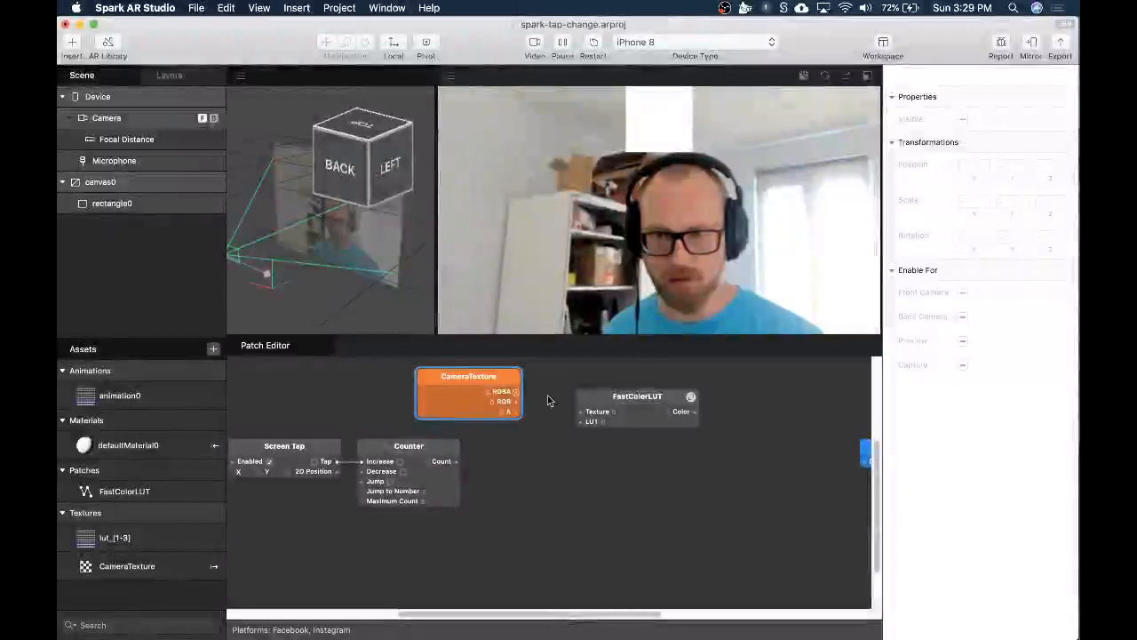
# Connect the CameraTexture RGBA output to the Texture input of FastColorLUT, moving the two patches into line.
pyautogui.click(570, 411)
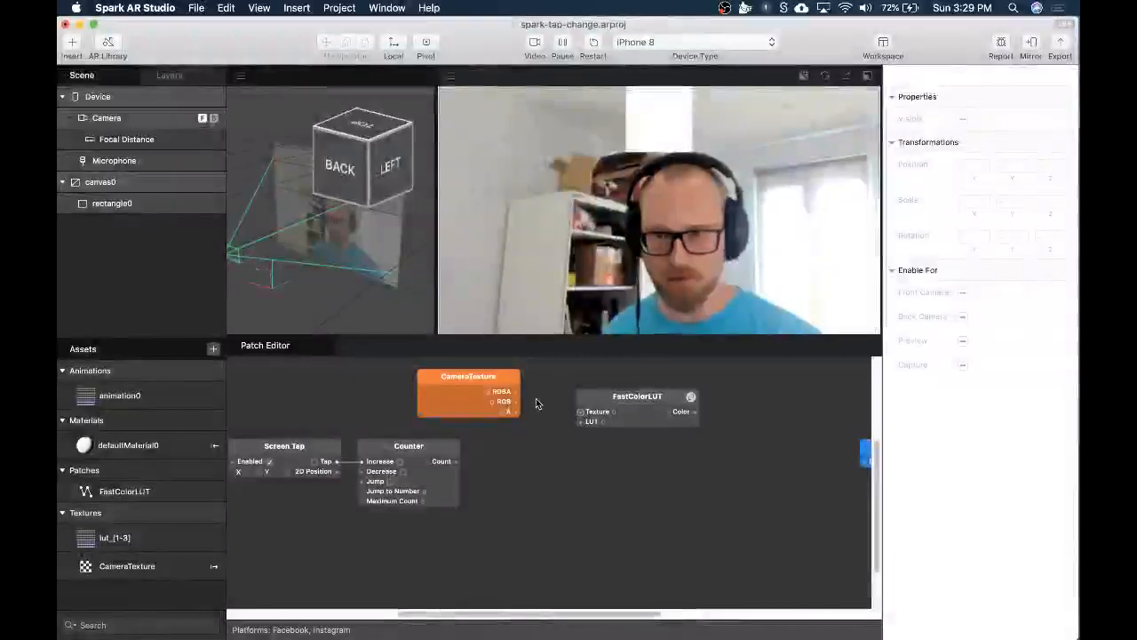
pyautogui.press('super+s')
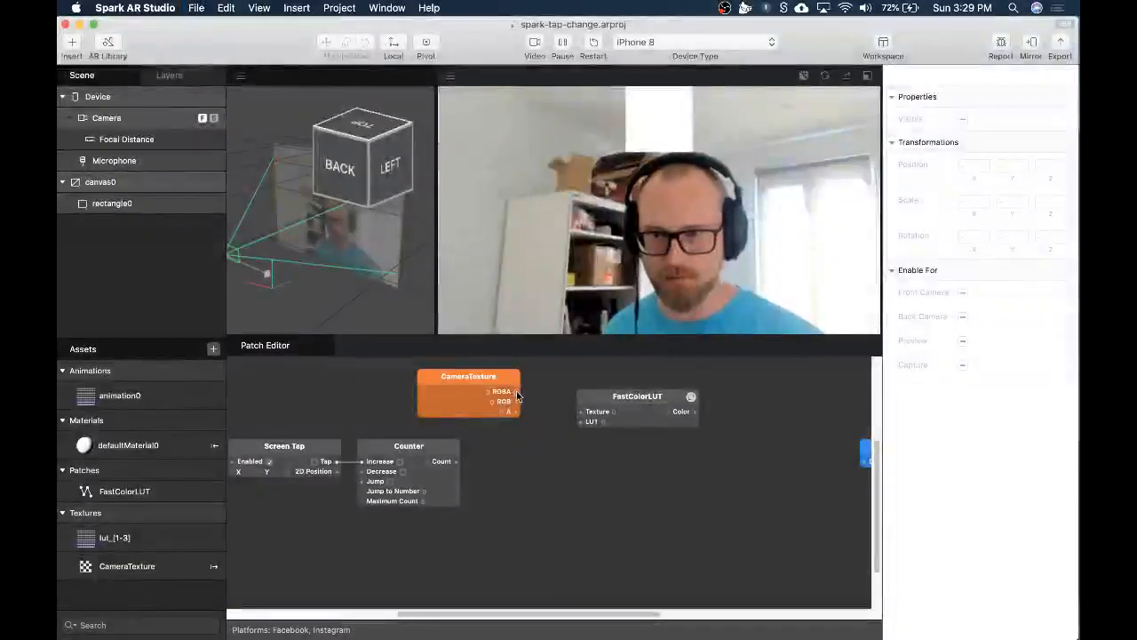
pyautogui.moveTo(605, 396); pyautogui.dragTo(561, 376)
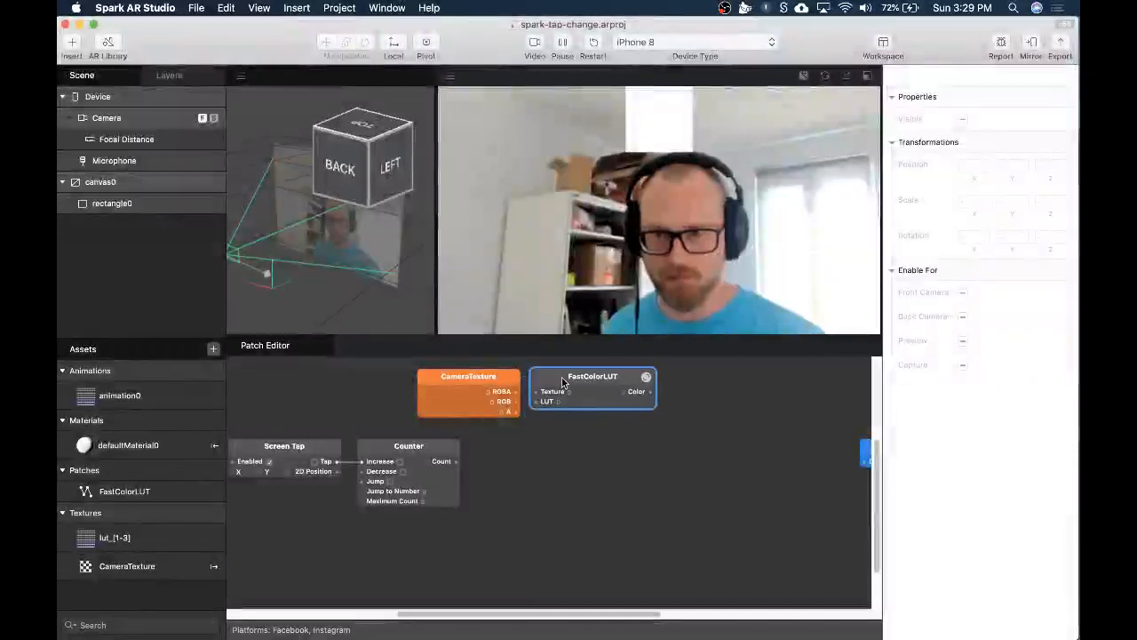
pyautogui.moveTo(700, 440); pyautogui.dragTo(650, 482)
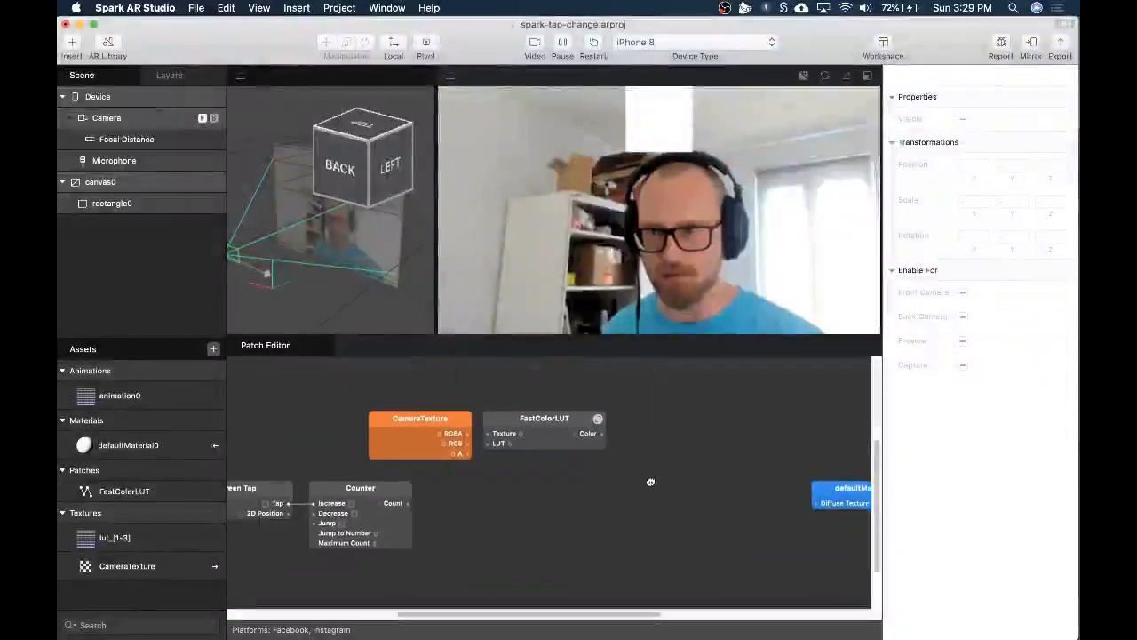
pyautogui.moveTo(450, 431); pyautogui.dragTo(487, 433)
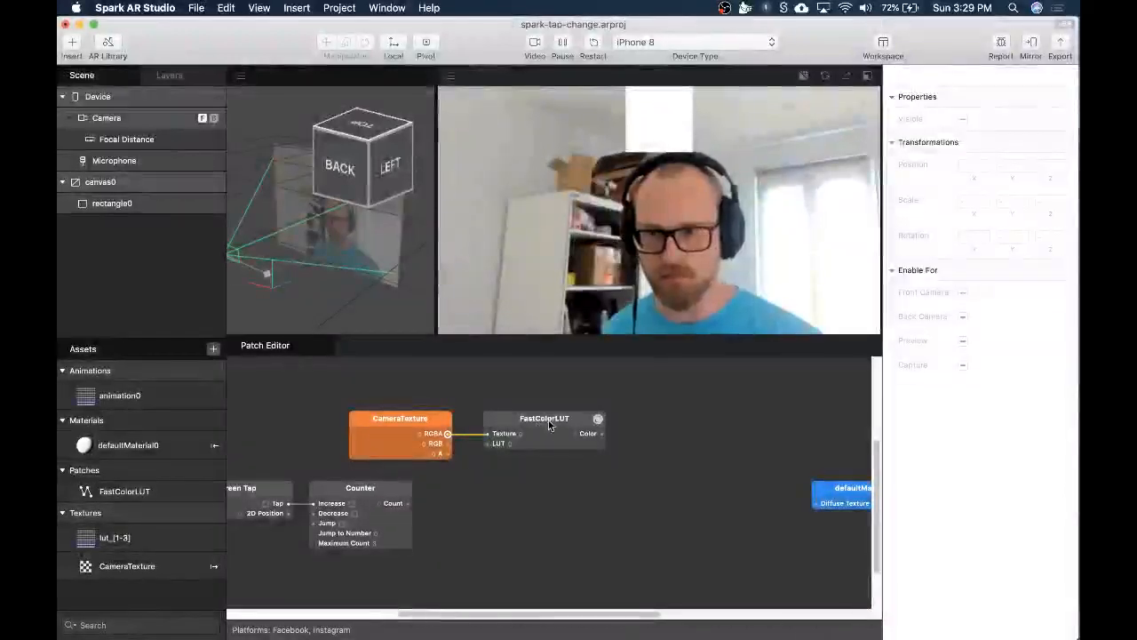
# Rearrange the patches and connect the FastColorLUT Color output to defaultMaterial0's Diffuse Texture.
pyautogui.moveTo(399, 418); pyautogui.dragTo(395, 399)
pyautogui.moveTo(350, 462); pyautogui.dragTo(359, 551)
pyautogui.click(798, 499)
pyautogui.hscroll(3, 800, 500)
pyautogui.click(818, 488)
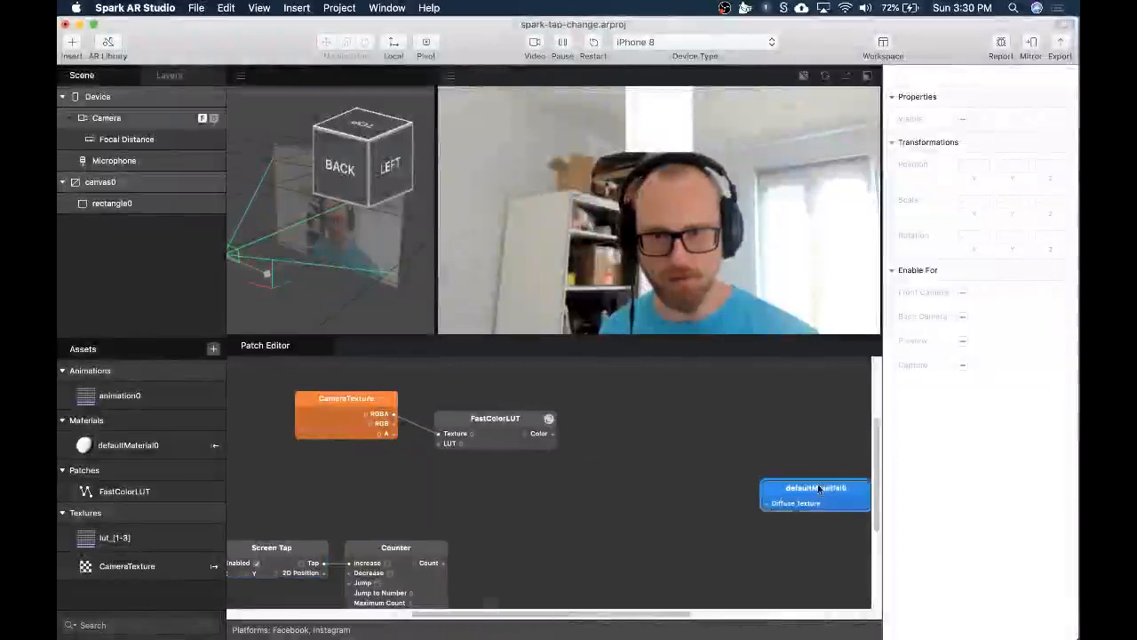
pyautogui.moveTo(818, 488); pyautogui.dragTo(684, 444)
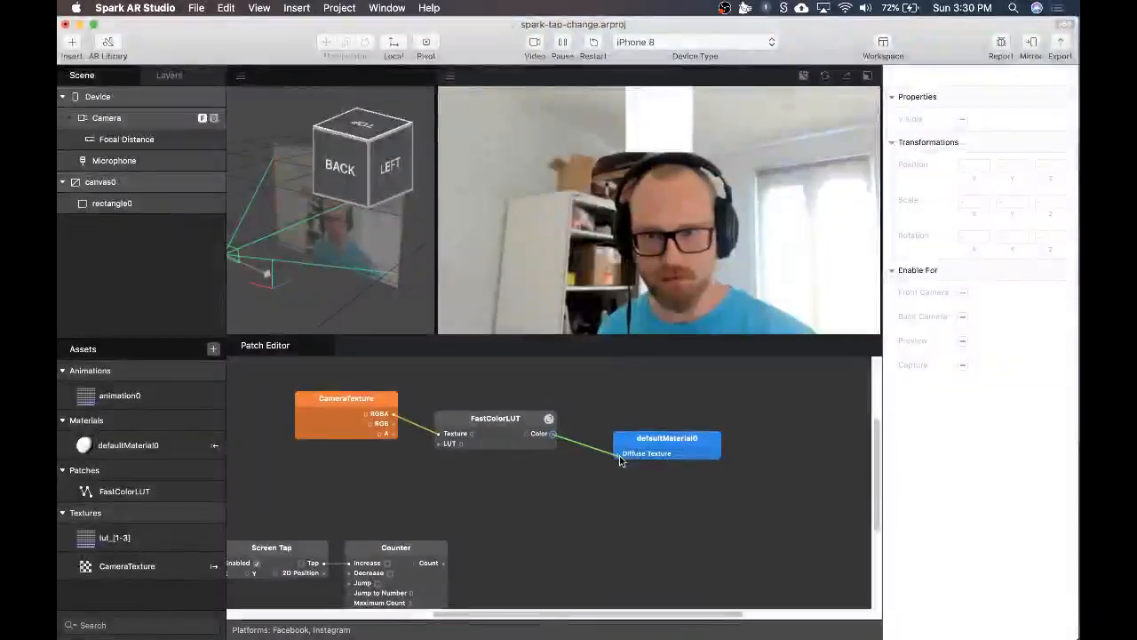
pyautogui.click(307, 347)
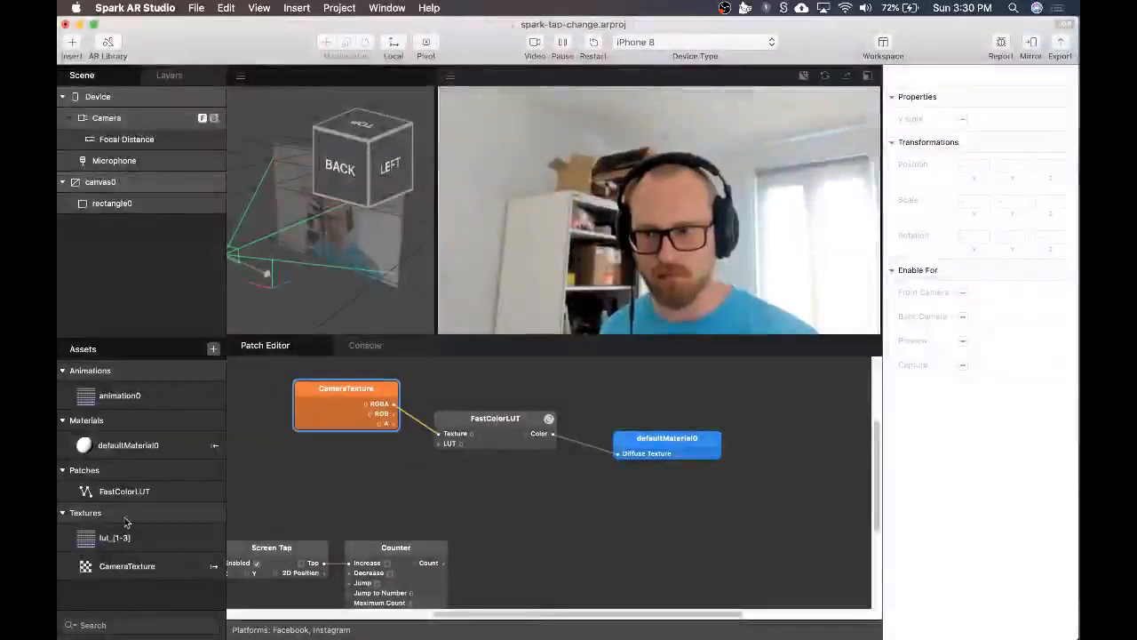
# Add the animation0 patch below CameraTexture and connect its RGBA output to the LUT input of FastColorLUT.
pyautogui.click(124, 538)
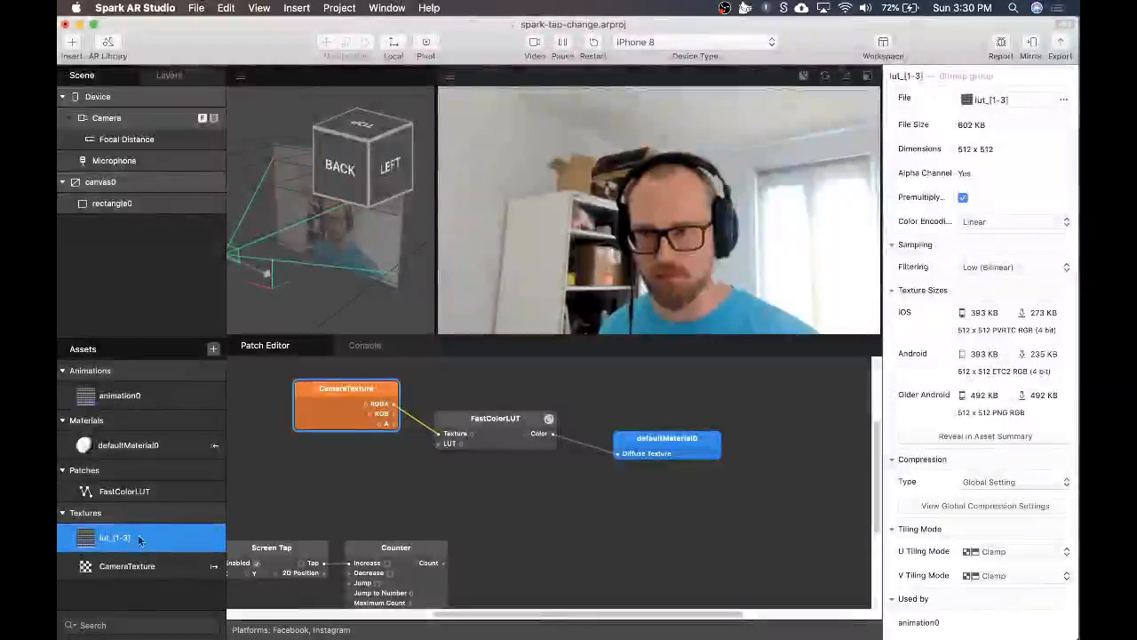
pyautogui.click(127, 395)
pyautogui.moveTo(339, 477); pyautogui.dragTo(360, 480)
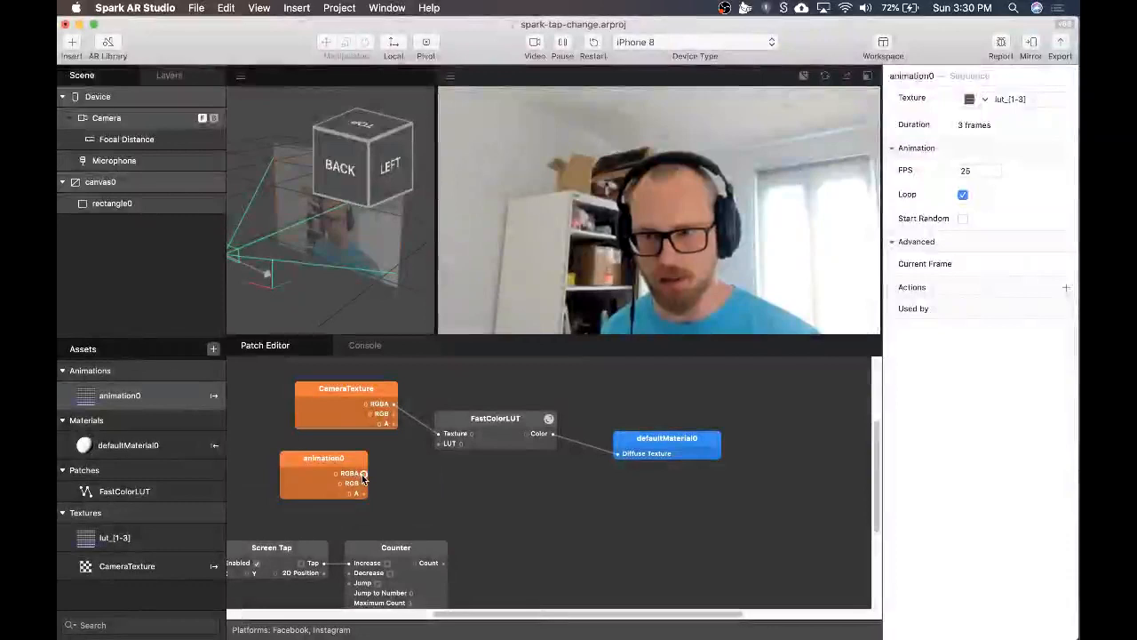
pyautogui.click(363, 475)
pyautogui.click(388, 515)
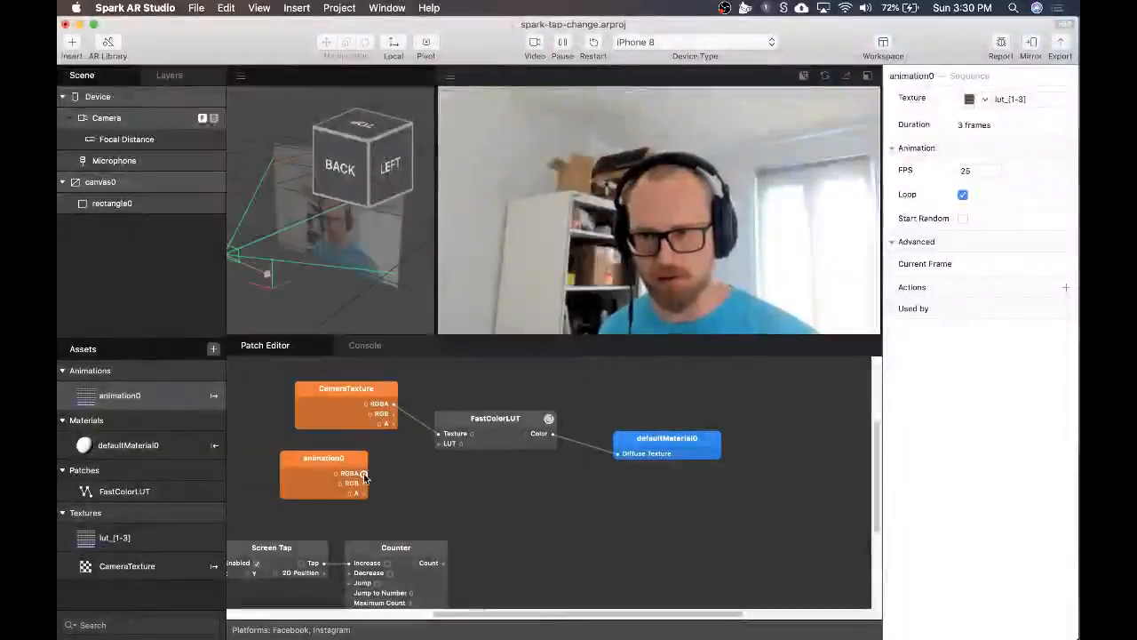
pyautogui.moveTo(364, 475); pyautogui.dragTo(440, 443)
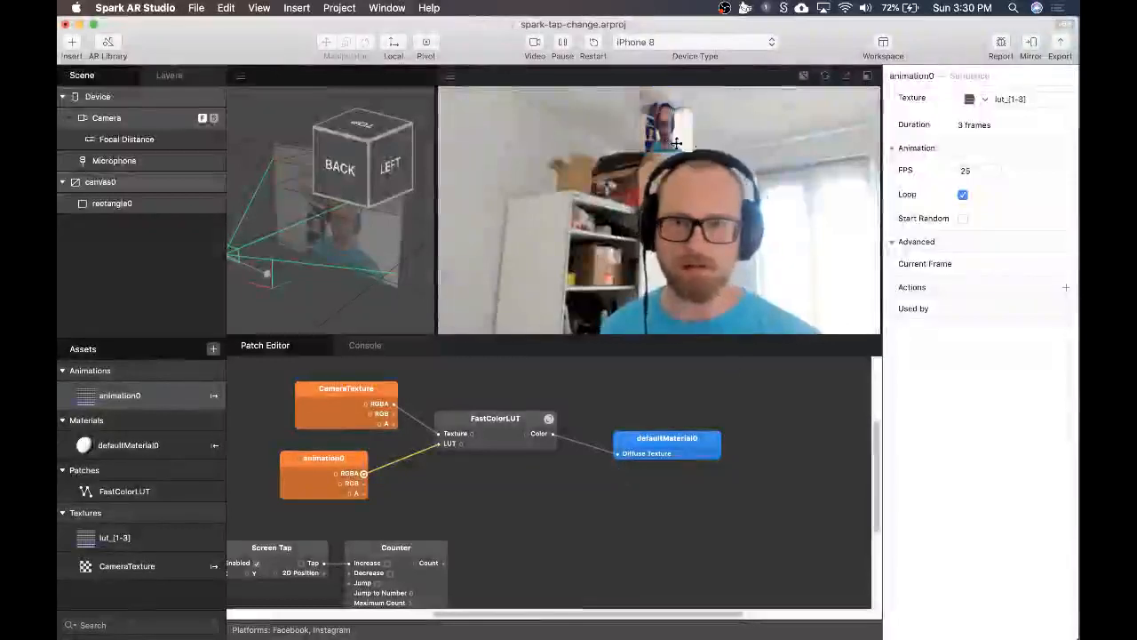
# Make rectangle0 fill its parent canvas and centre it vertically.
pyautogui.click(159, 203)
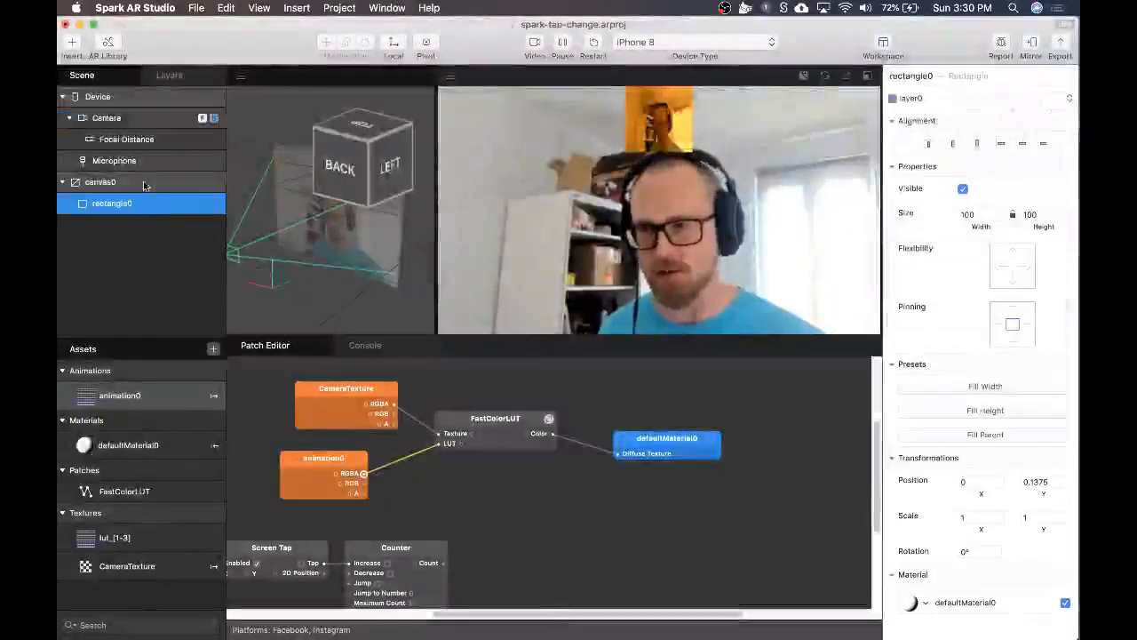
pyautogui.click(985, 435)
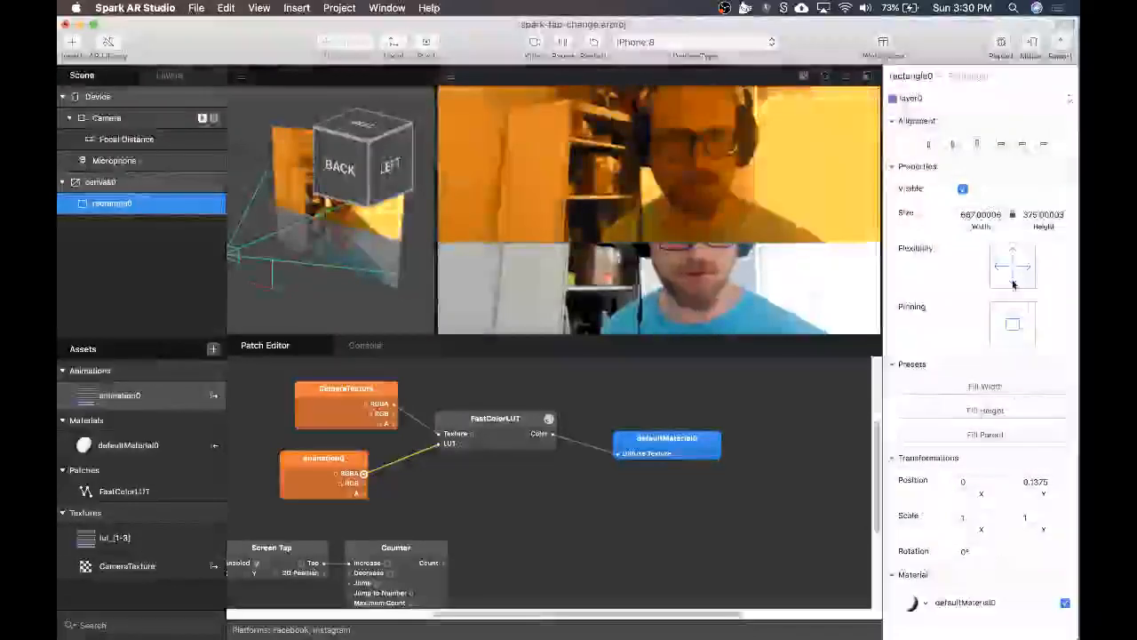
pyautogui.click(1022, 145)
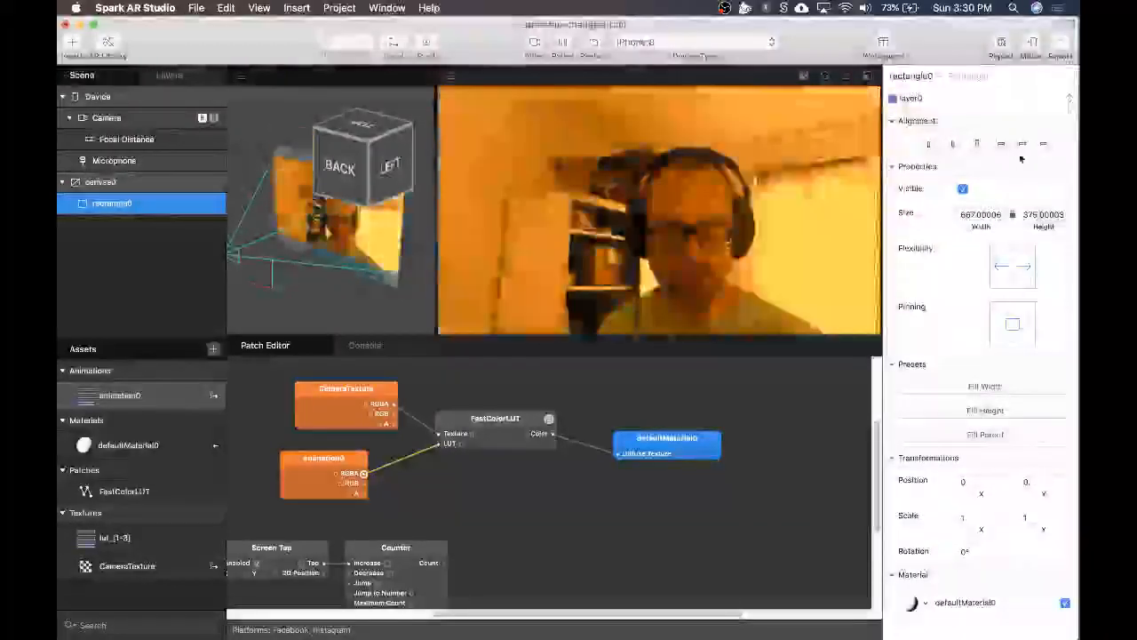
# Set the animation0 sequence to 1 FPS and move the defaultMaterial0 patch roughly level with FastColorLUT.
pyautogui.click(494, 425)
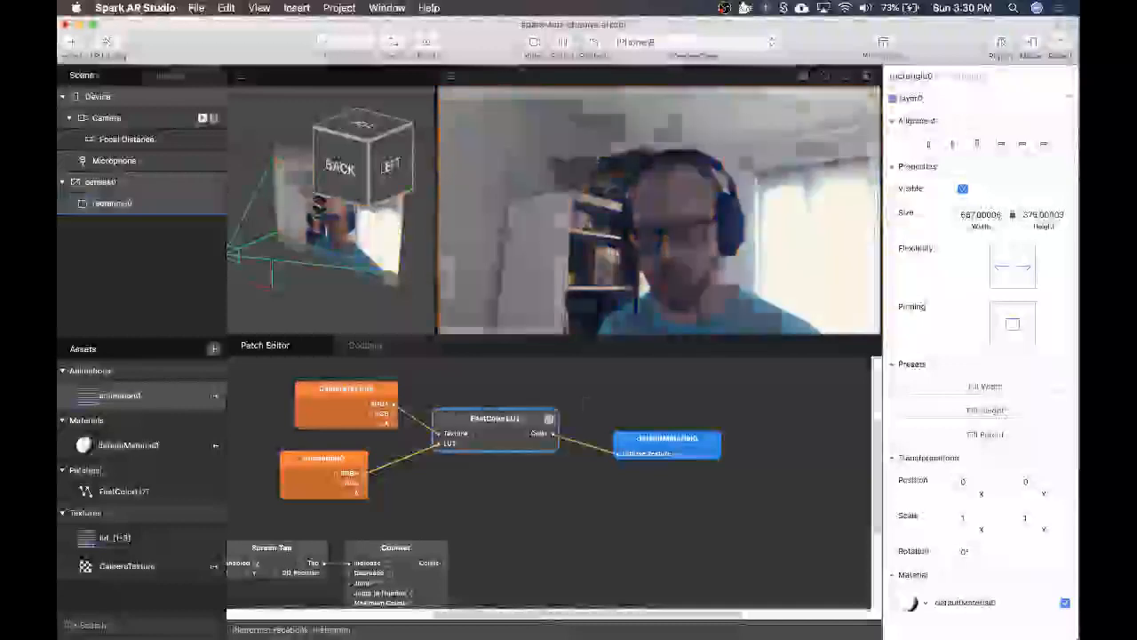
pyautogui.click(128, 401)
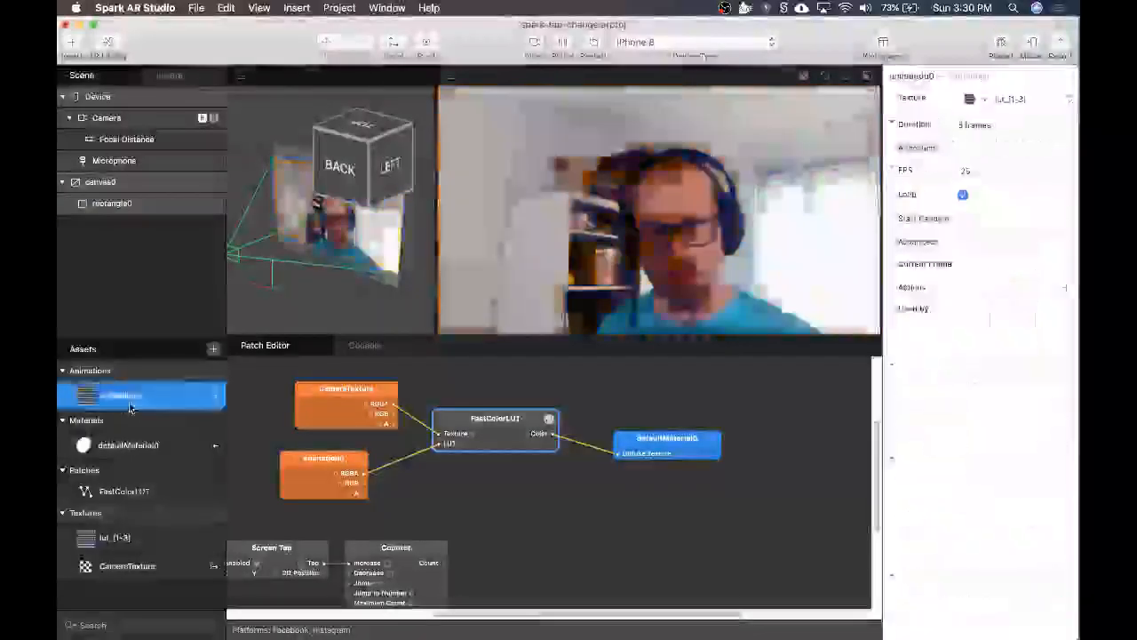
pyautogui.click(968, 172)
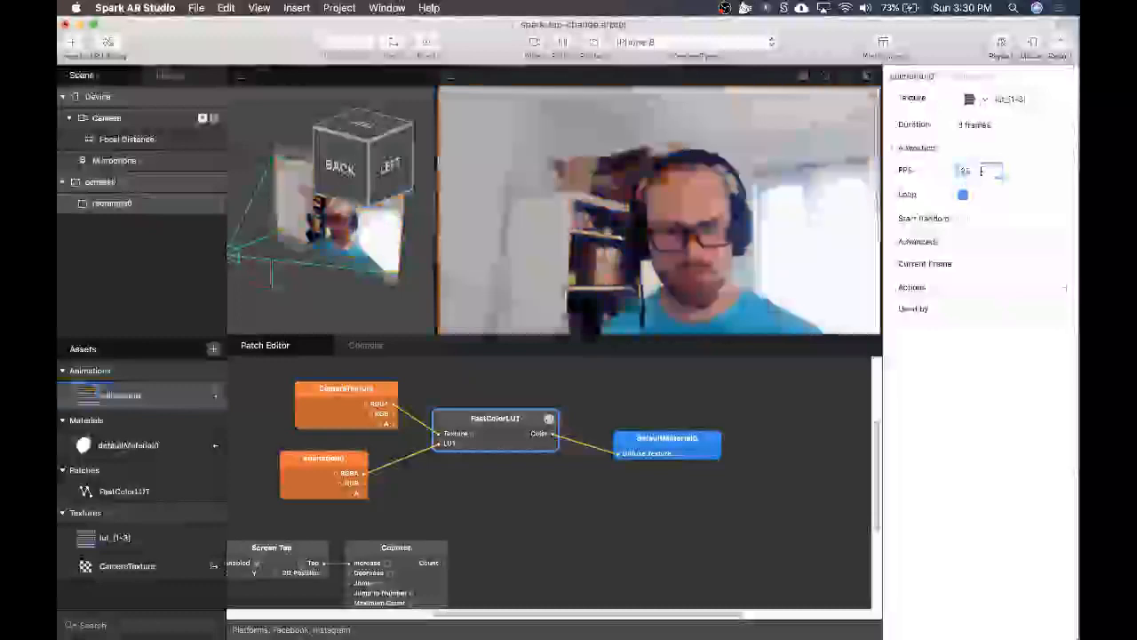
pyautogui.press('BackSpace')
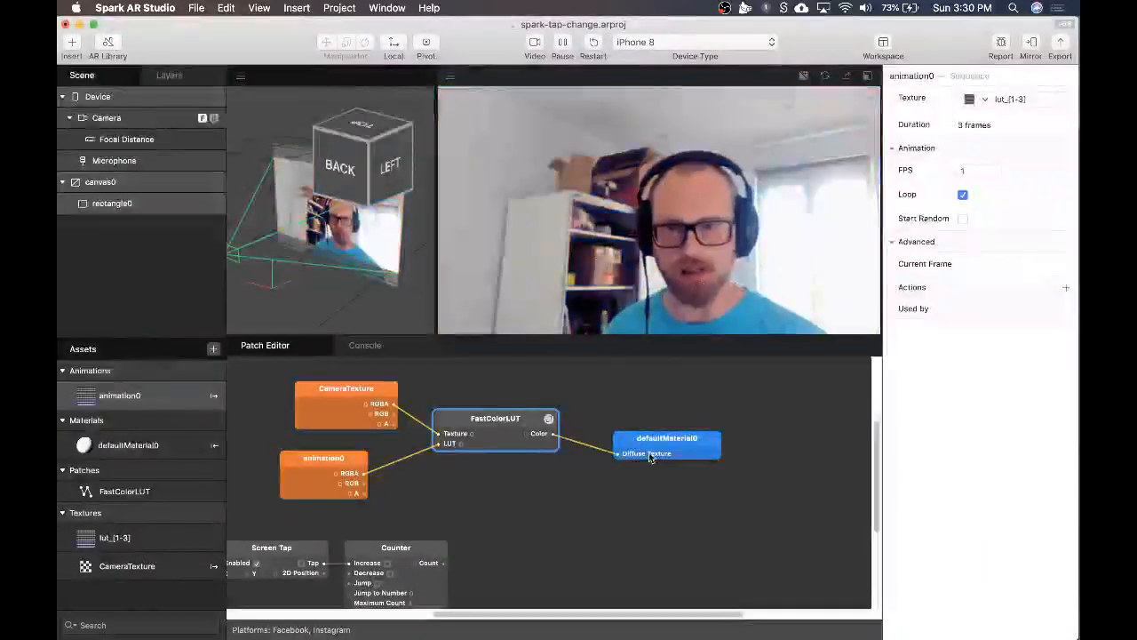
pyautogui.moveTo(649, 457); pyautogui.dragTo(684, 428)
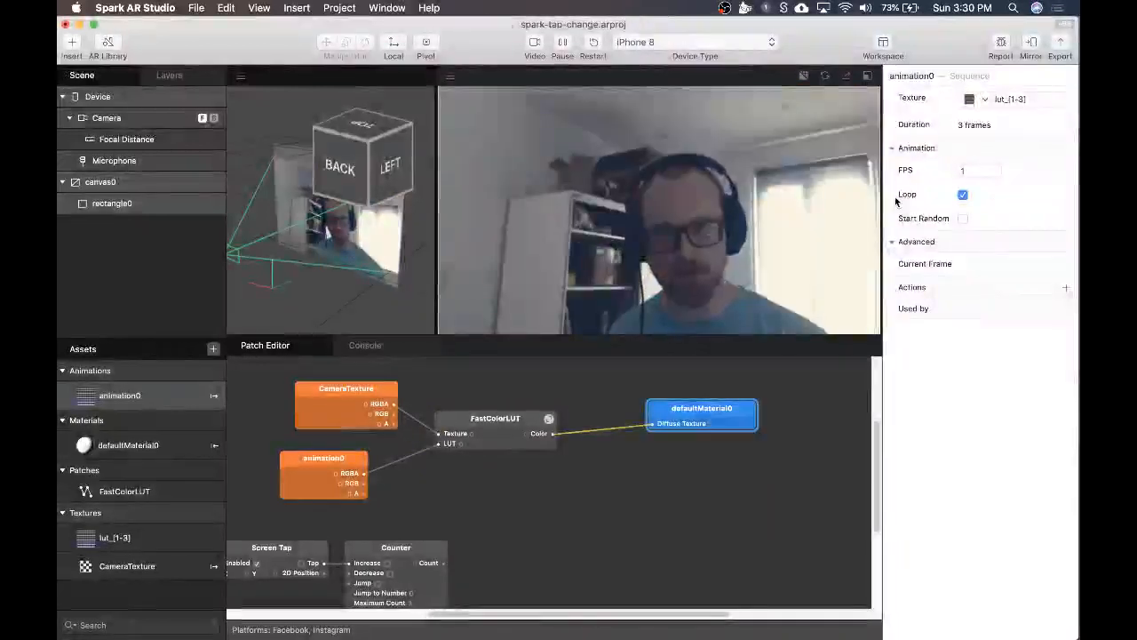
# Expose animation0's Current Frame property as a patch and place it below defaultMaterial0.
pyautogui.click(914, 243)
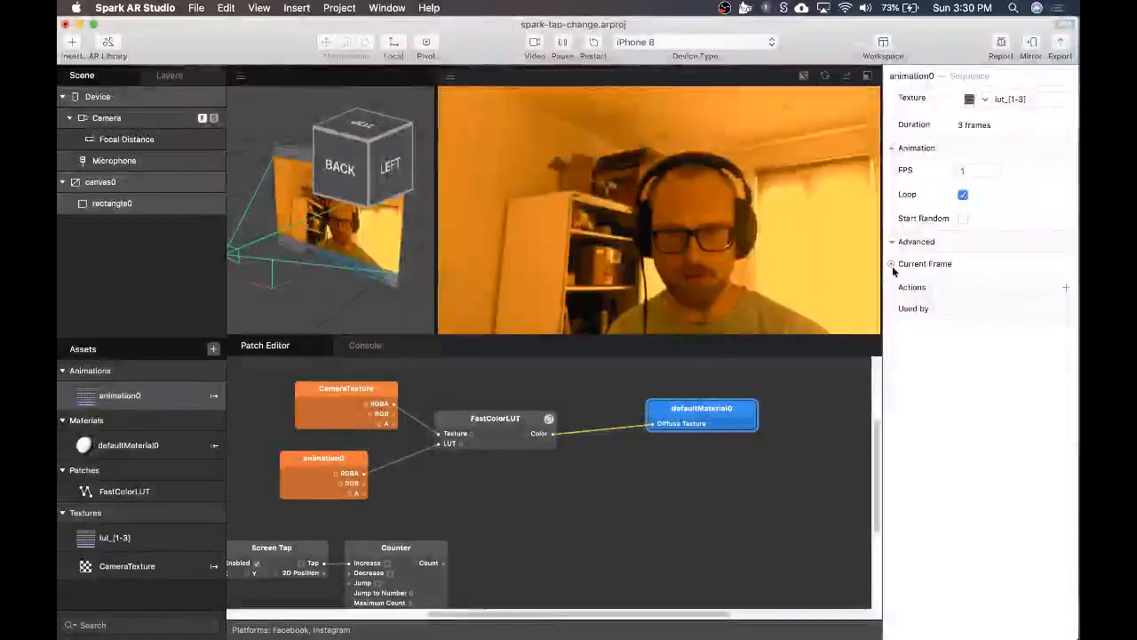
pyautogui.click(891, 263)
pyautogui.hscroll(2, 539, 472)
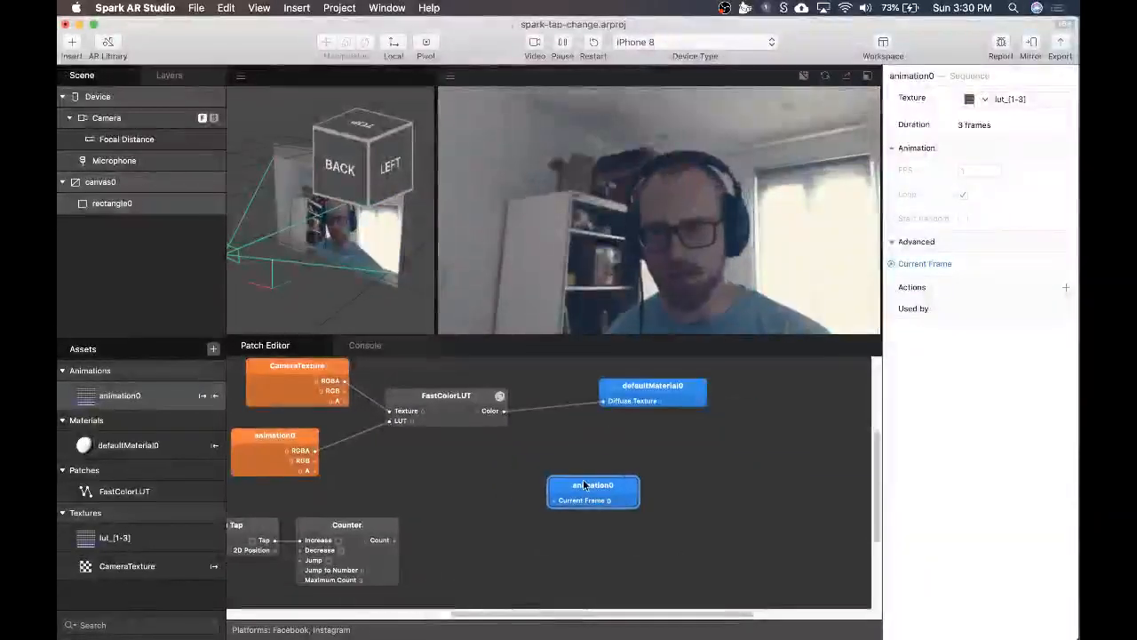
pyautogui.moveTo(584, 485); pyautogui.dragTo(649, 461)
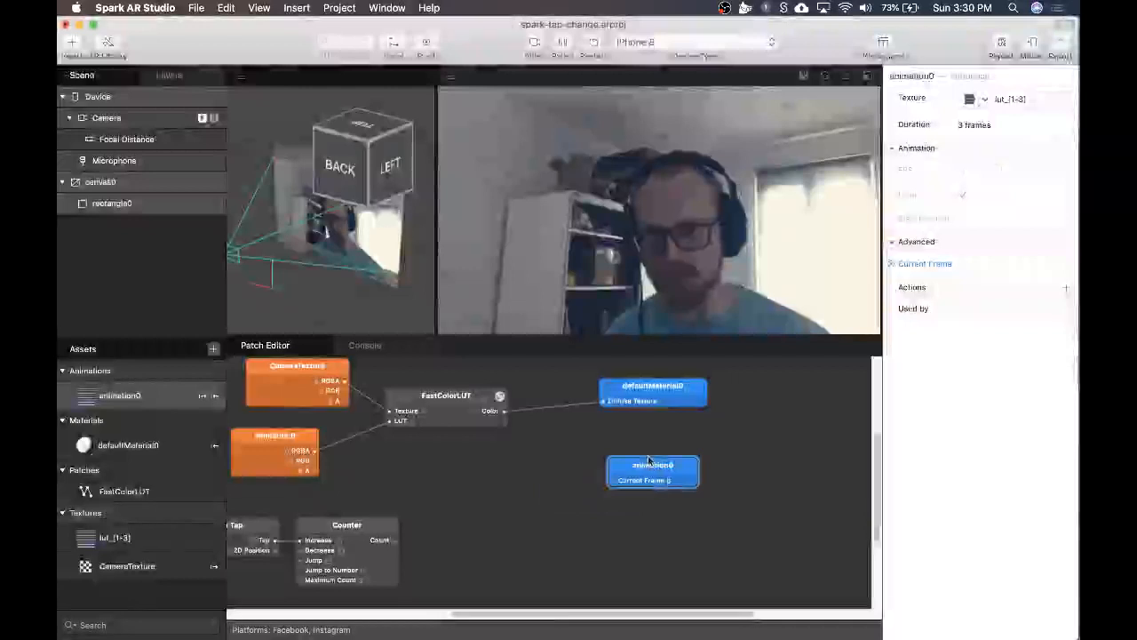
# Bring the animation0 Current Frame patch beside Counter and connect the Counter's Count output to its Current Frame input.
pyautogui.click(335, 531)
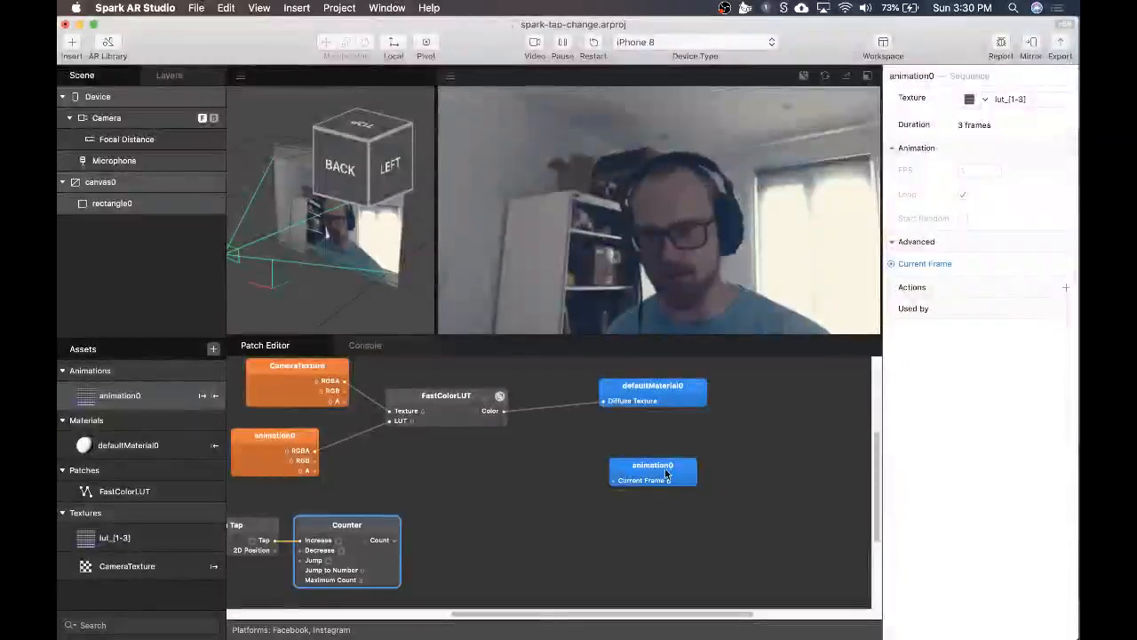
pyautogui.moveTo(666, 473); pyautogui.dragTo(616, 513)
pyautogui.moveTo(395, 540); pyautogui.dragTo(564, 524)
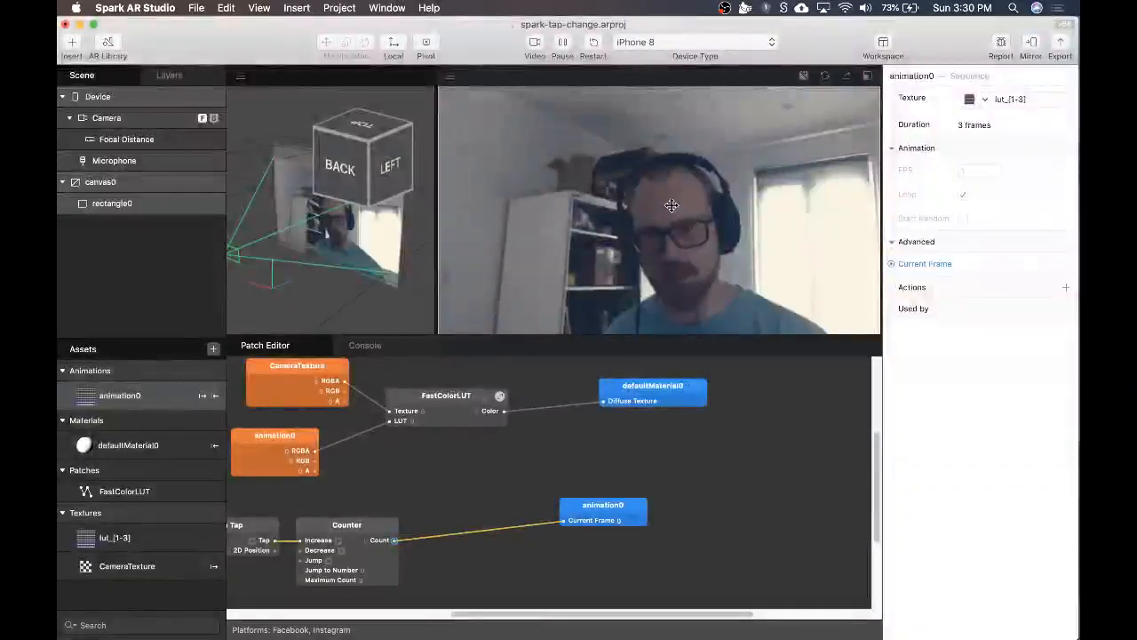
# Simulate several screen taps in the preview to test switching between the LUT colour grades.
pyautogui.click(766, 232)
pyautogui.click(775, 253)
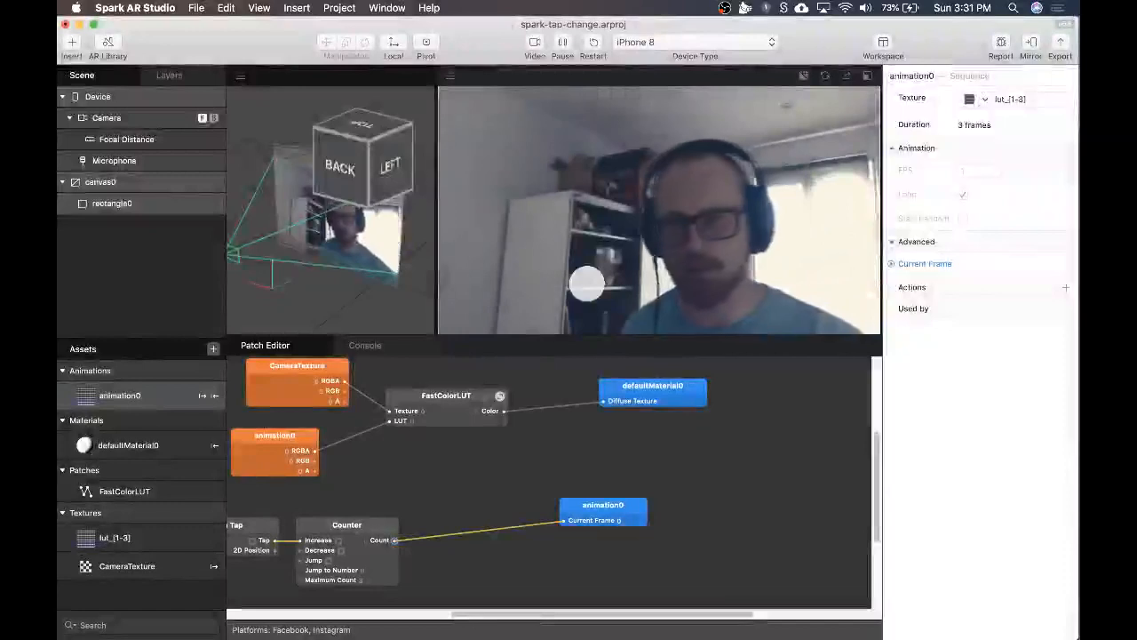
pyautogui.click(587, 284)
pyautogui.click(590, 283)
# Move the animation0 Current Frame patch closer to the Counter patch.
pyautogui.hscroll(-5, 599, 460)
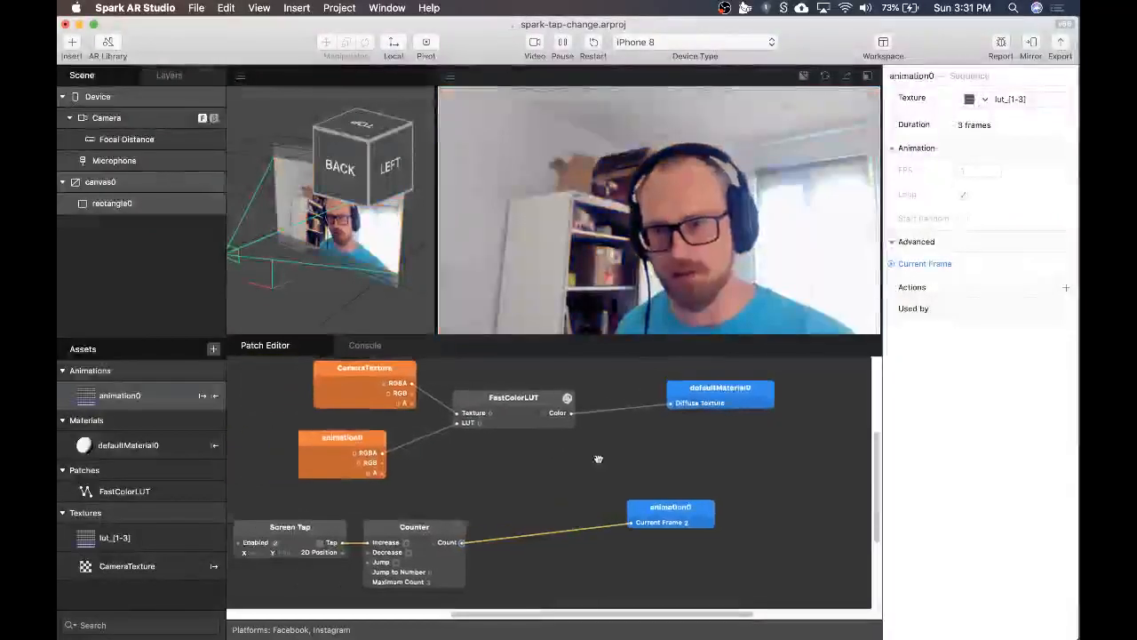
pyautogui.hscroll(4, 551, 479)
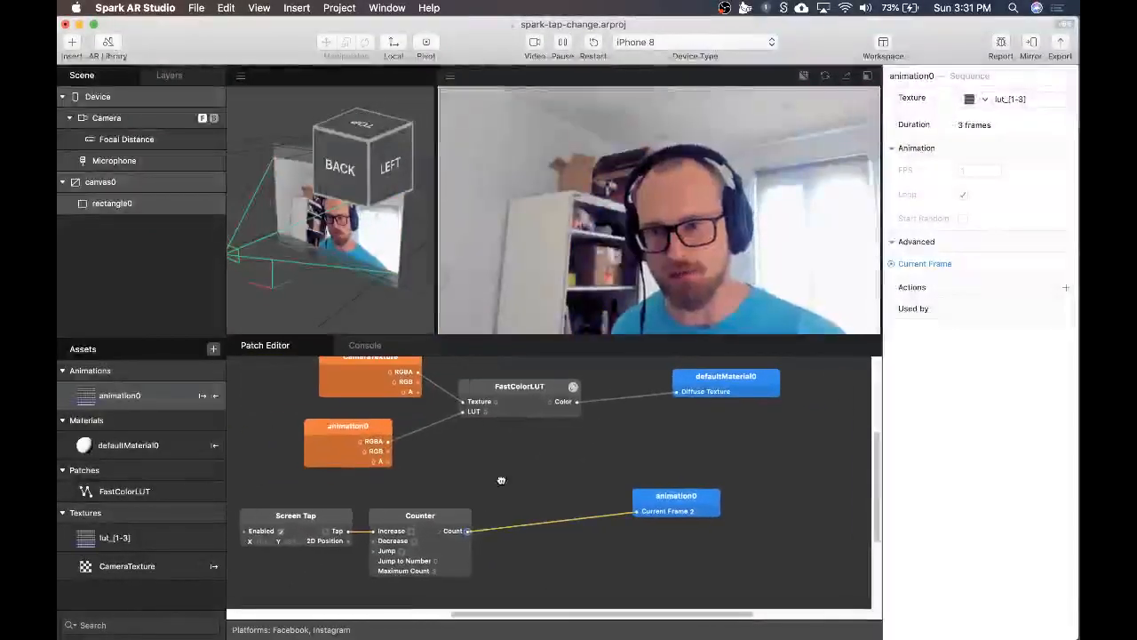
pyautogui.click(661, 508)
pyautogui.moveTo(661, 507); pyautogui.dragTo(619, 509)
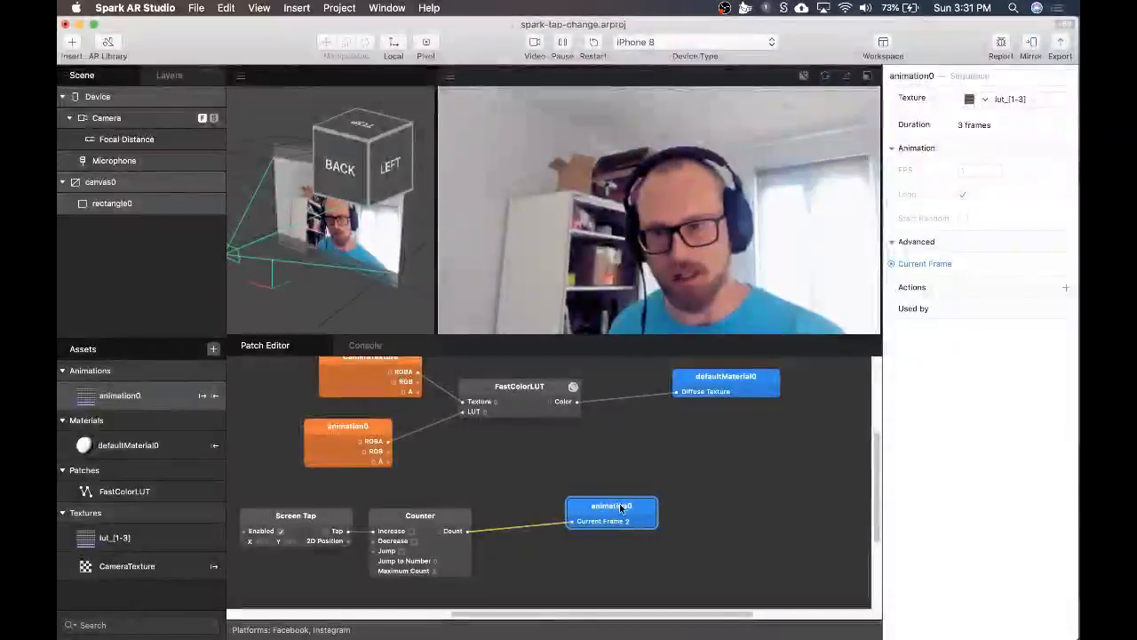
# Review the properties of the animation0 sequence and the lut_[1-3] texture, leaving their names unedited.
pyautogui.doubleClick(120, 395)
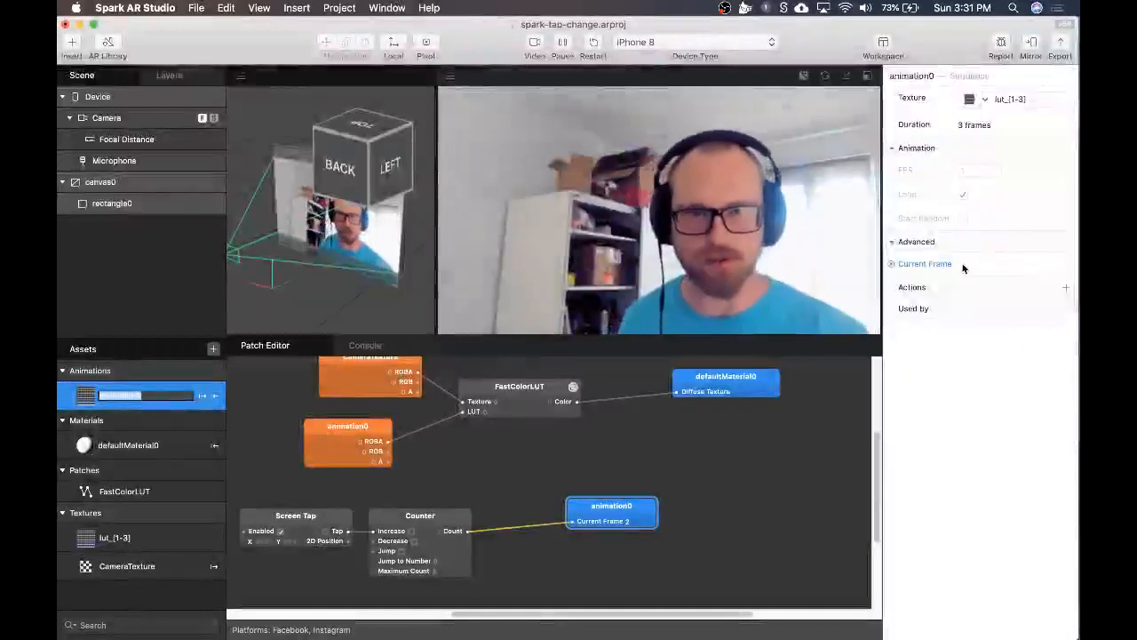
pyautogui.click(112, 539)
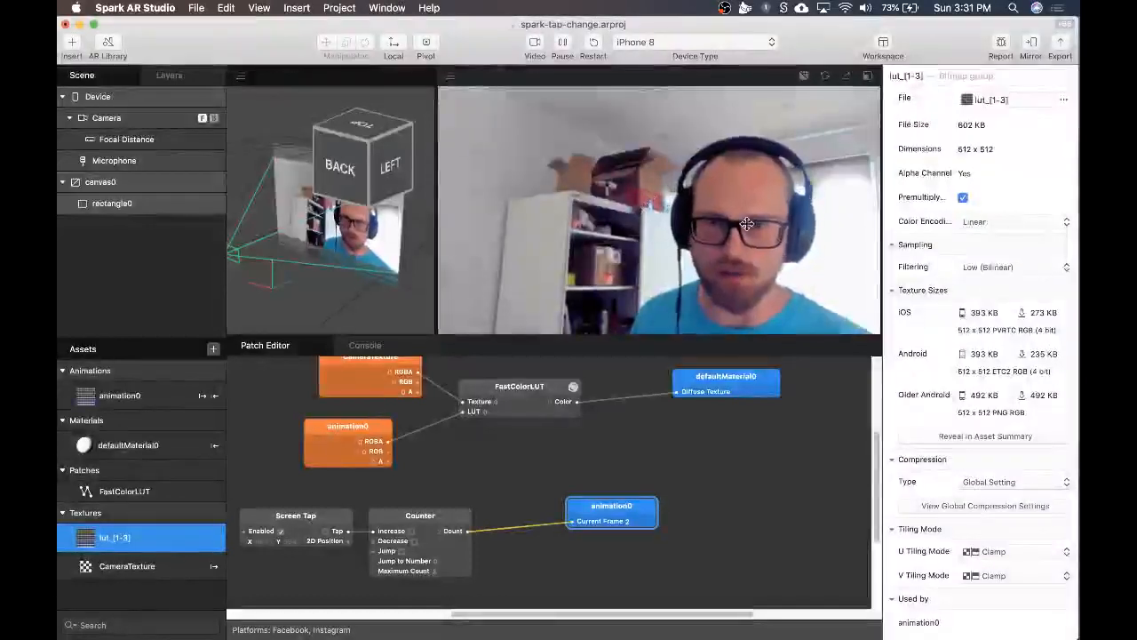
pyautogui.click(117, 542)
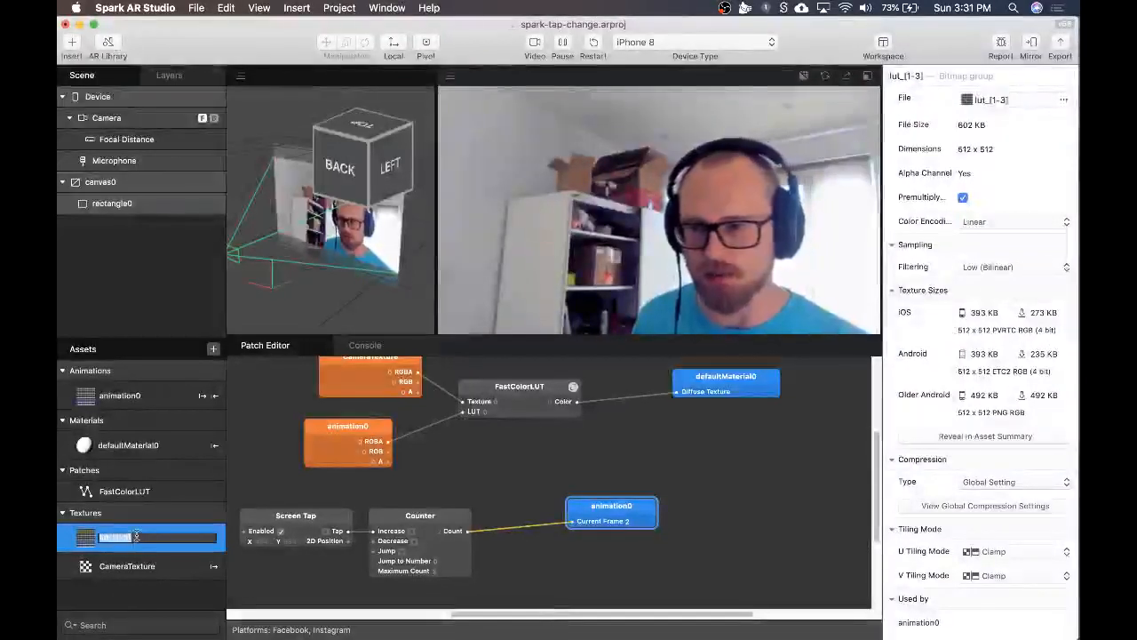
pyautogui.click(119, 607)
pyautogui.click(662, 506)
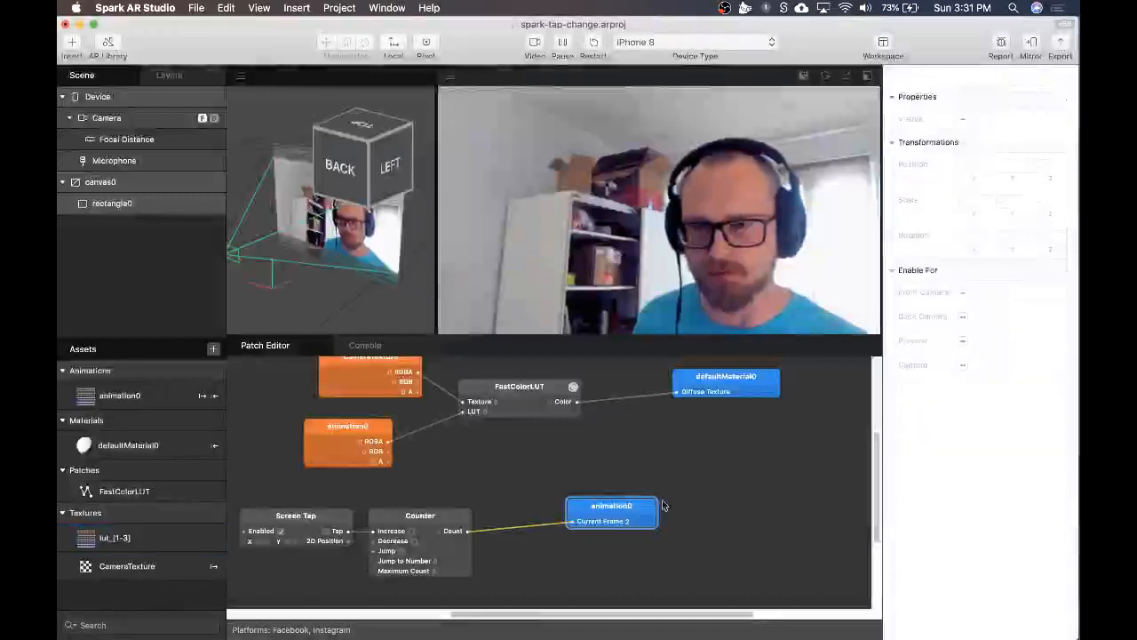
pyautogui.click(613, 469)
# Simulate more screen taps to cycle the LUT frames, checking the preview against the finished patch graph.
pyautogui.click(787, 233)
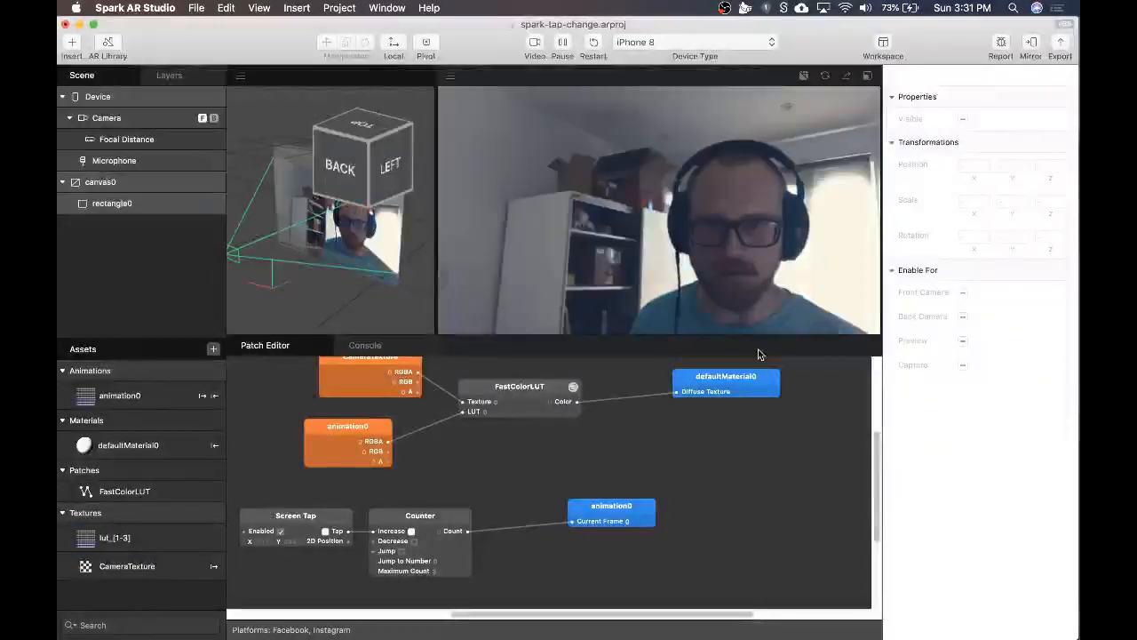
pyautogui.click(815, 295)
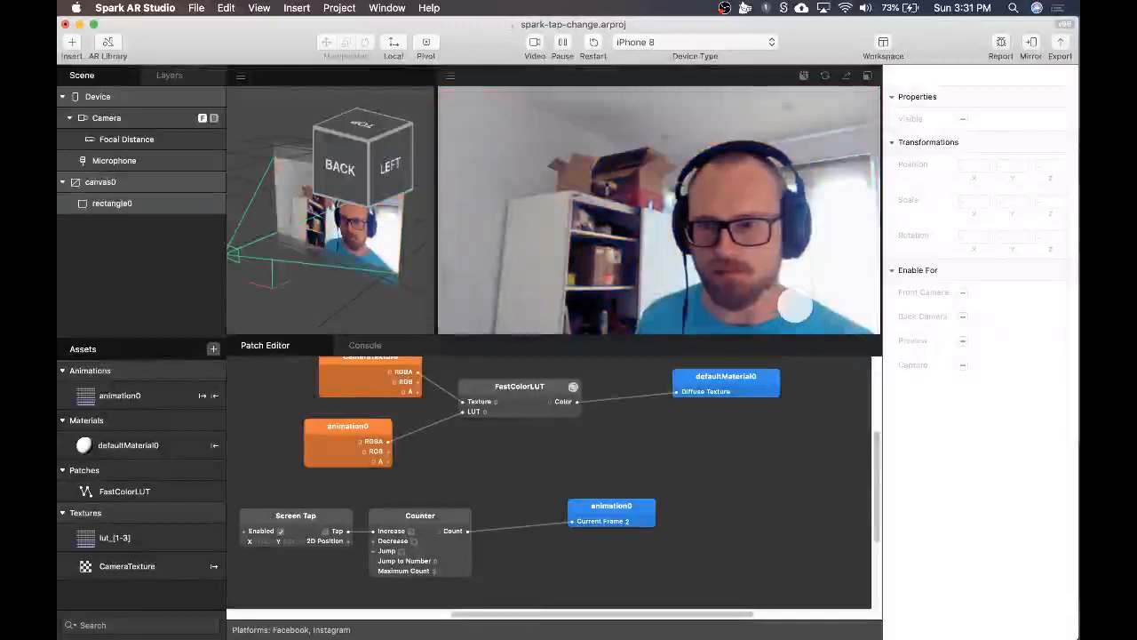
pyautogui.moveTo(483, 500); pyautogui.dragTo(475, 462)
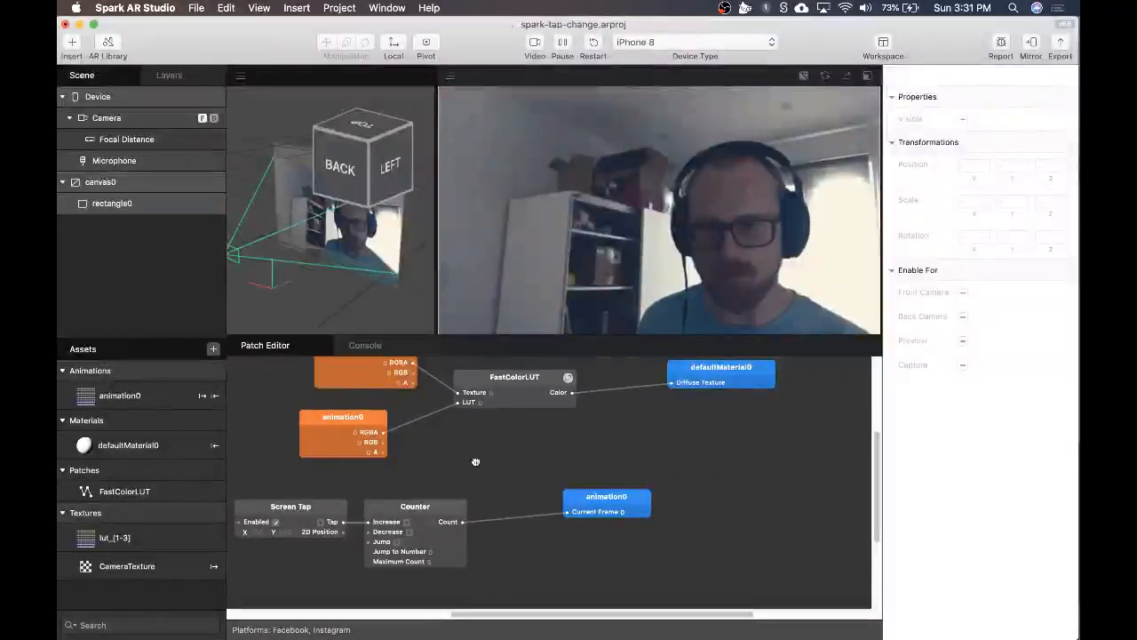
pyautogui.moveTo(449, 454); pyautogui.dragTo(494, 472)
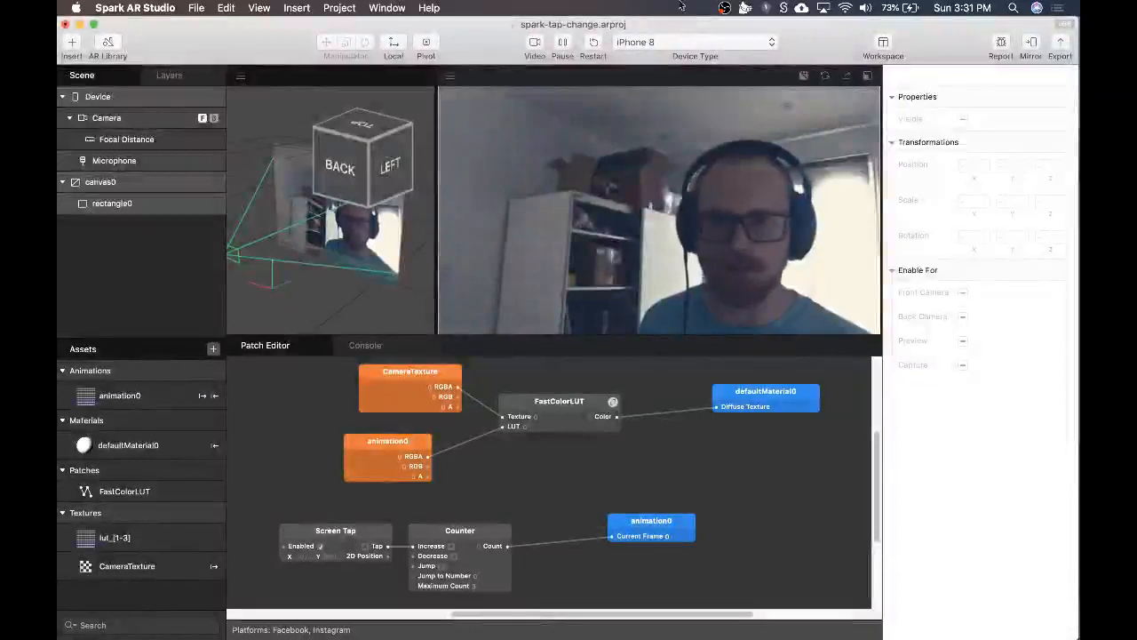
pyautogui.click(724, 7)
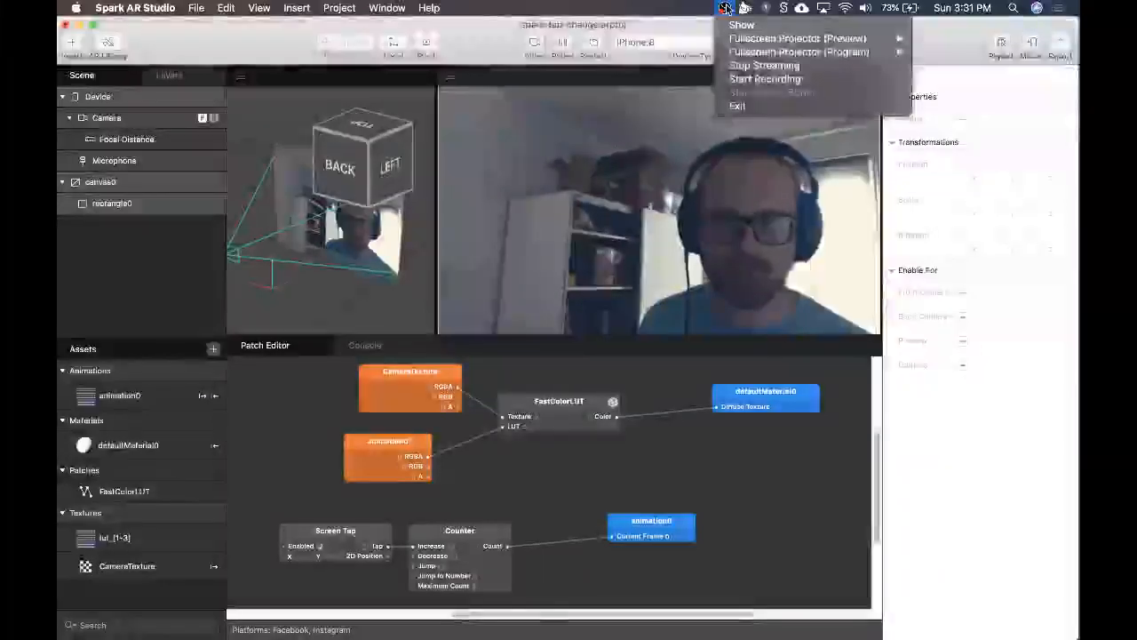
pyautogui.click(737, 105)
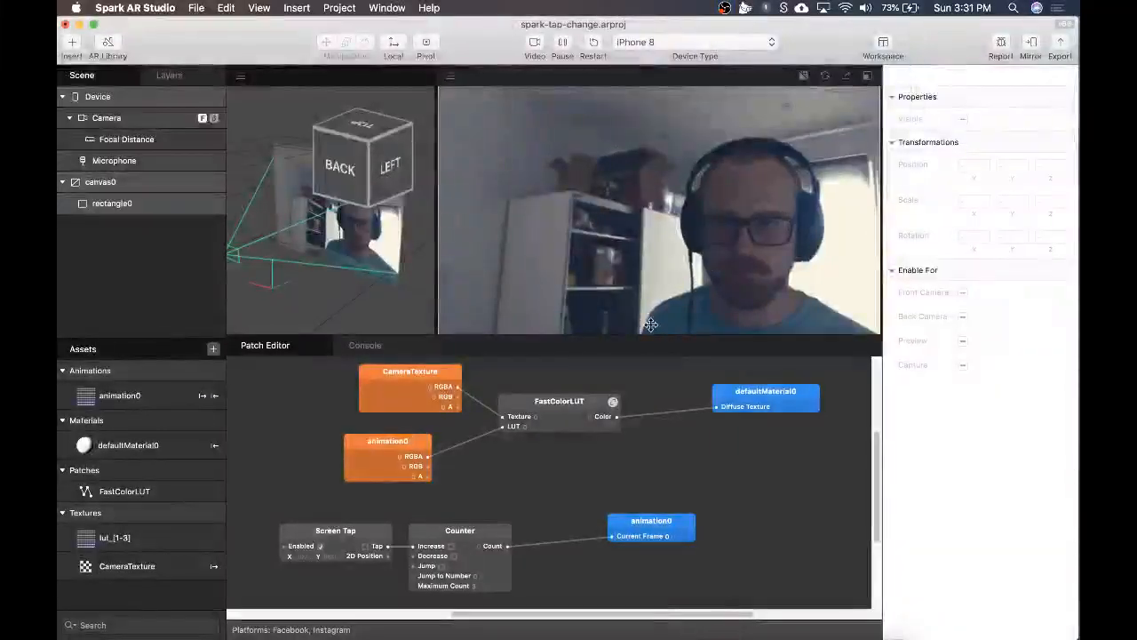